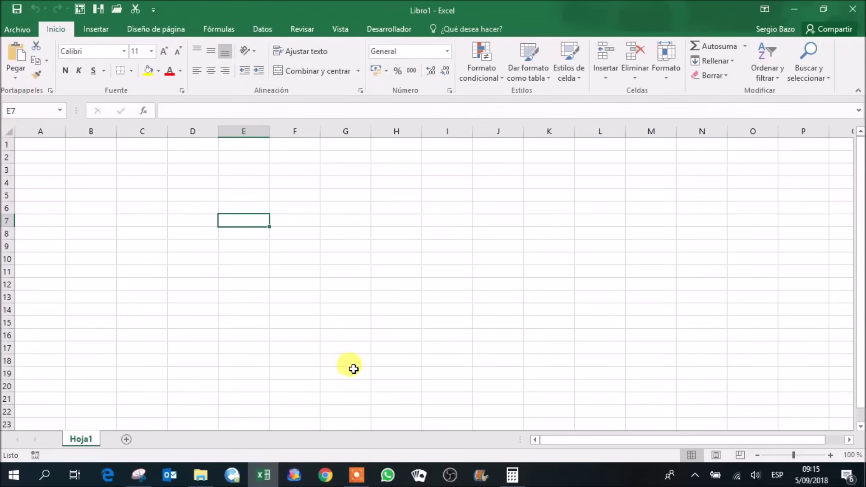
# Step: Add the Ortografía (spell check) command to the Quick Access Toolbar
pyautogui.click(356, 475)
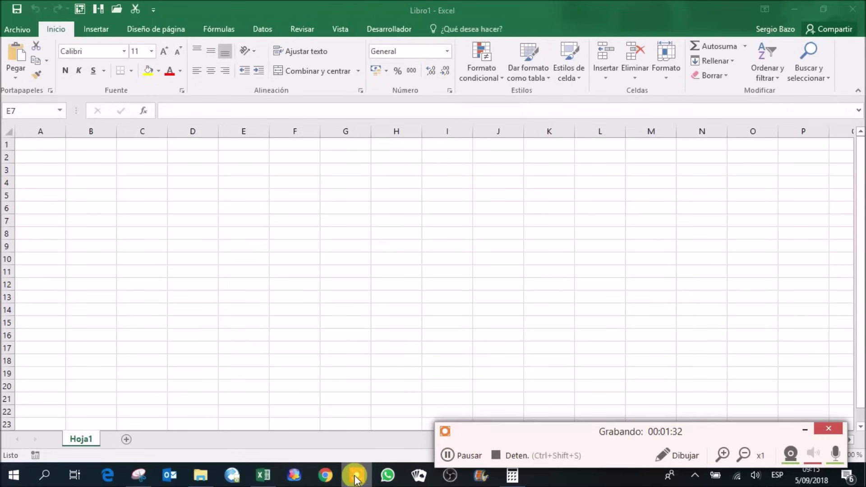
pyautogui.click(722, 453)
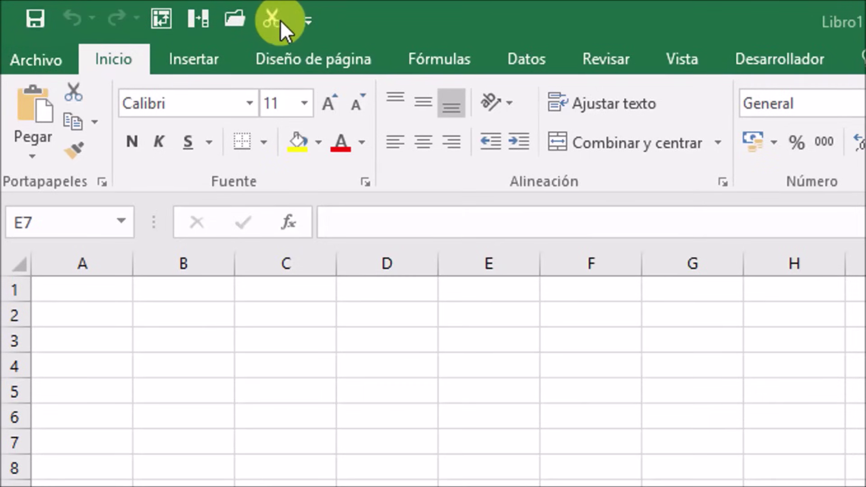
pyautogui.click(308, 20)
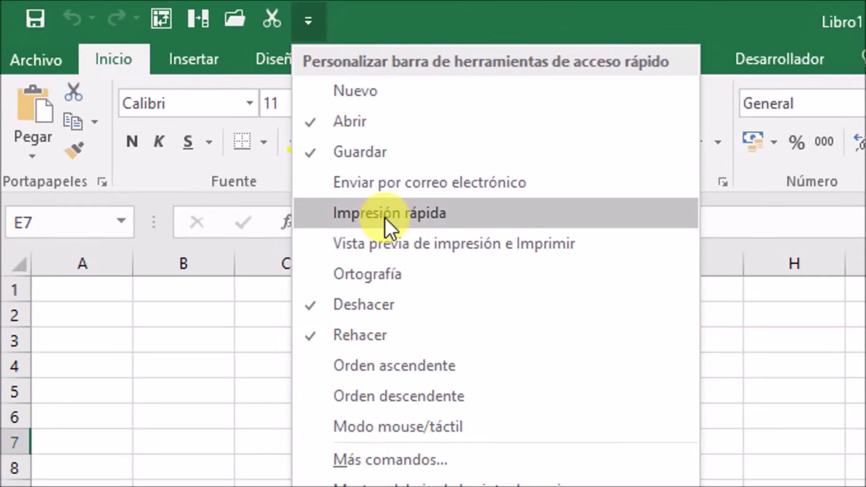
pyautogui.click(378, 274)
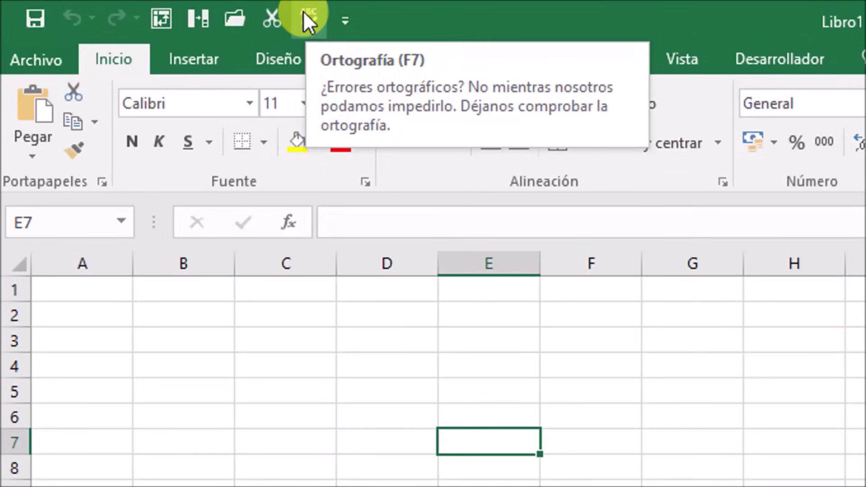
# Step: Remove Ortografía from the Quick Access Toolbar, leaving its customization list open
pyautogui.click(340, 20)
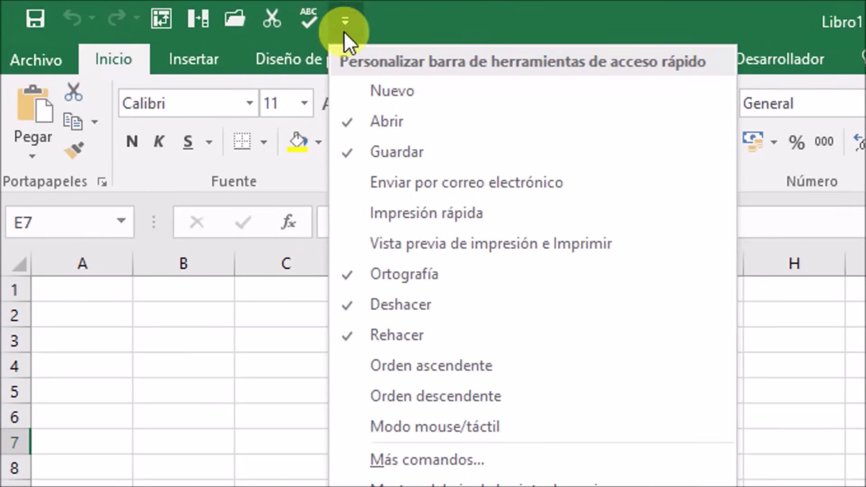
pyautogui.click(388, 266)
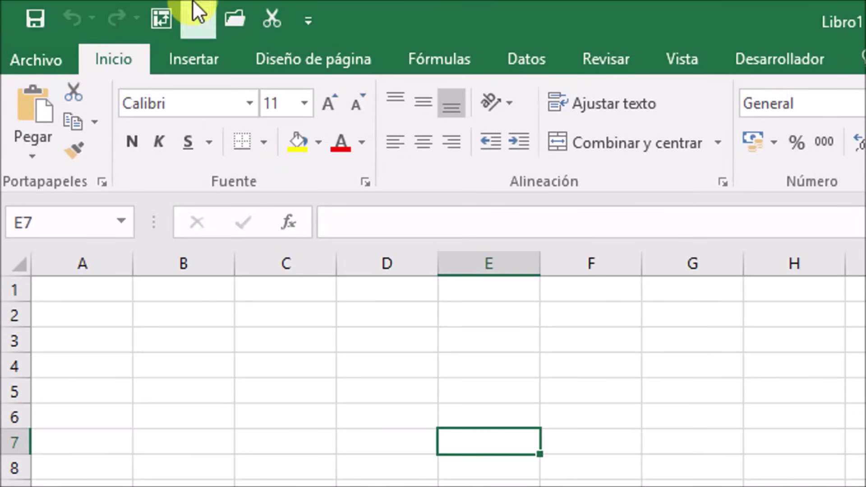
pyautogui.click(307, 17)
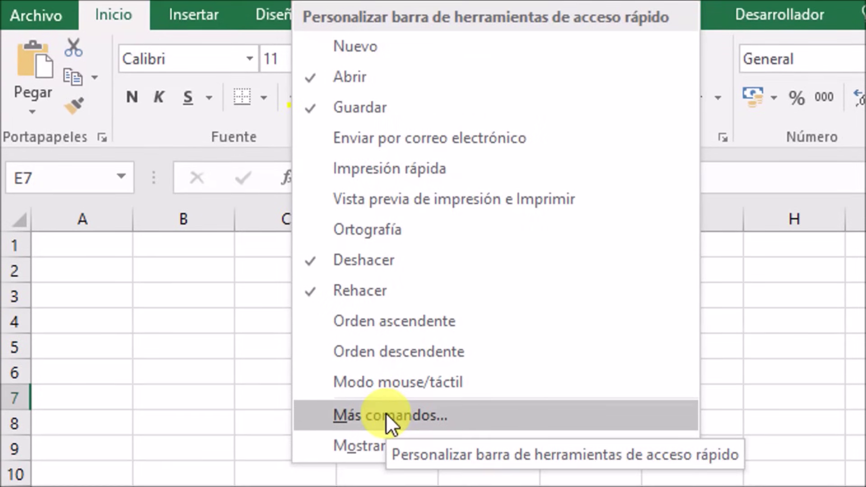
# Step: Choose Más comandos... to open Excel Options at the Quick Access Toolbar page
pyautogui.click(386, 412)
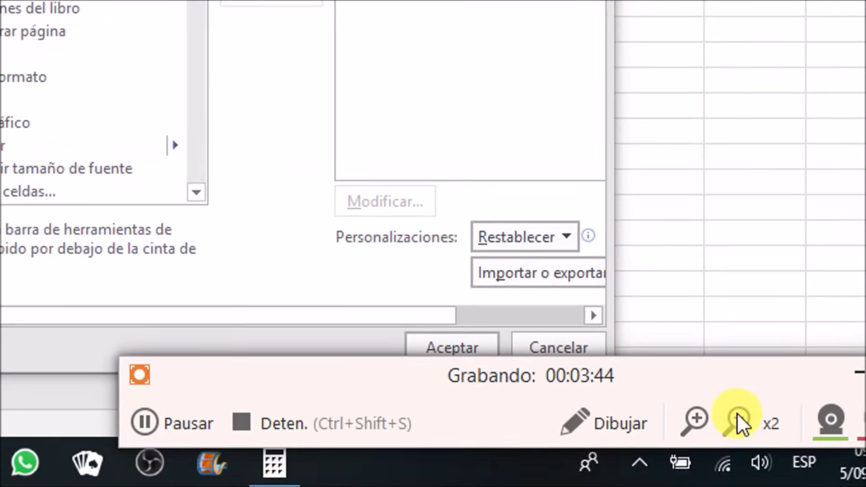
pyautogui.click(738, 418)
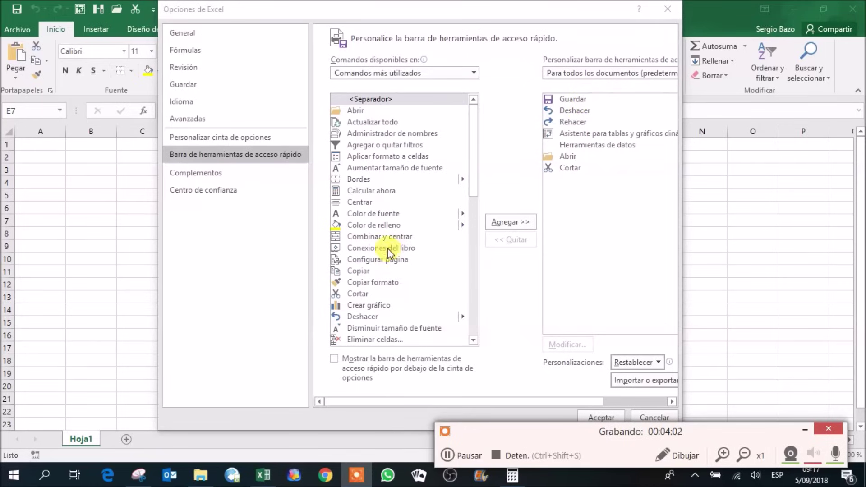
pyautogui.click(374, 212)
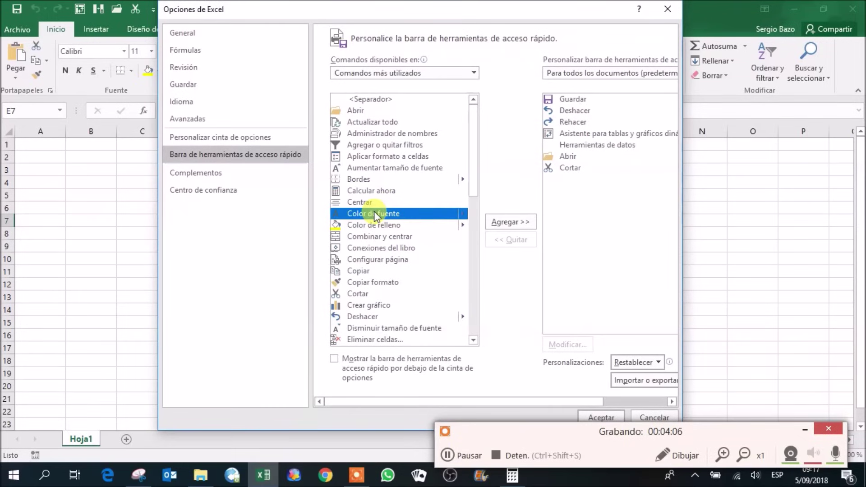
pyautogui.click(521, 221)
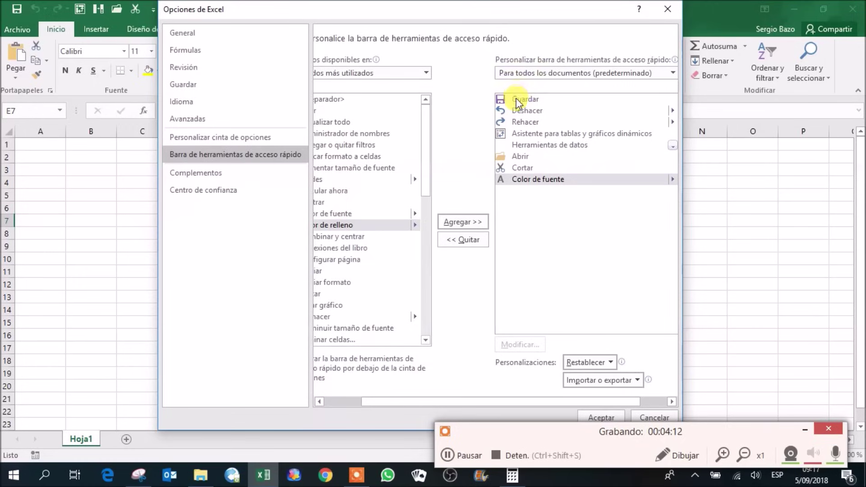
pyautogui.click(521, 179)
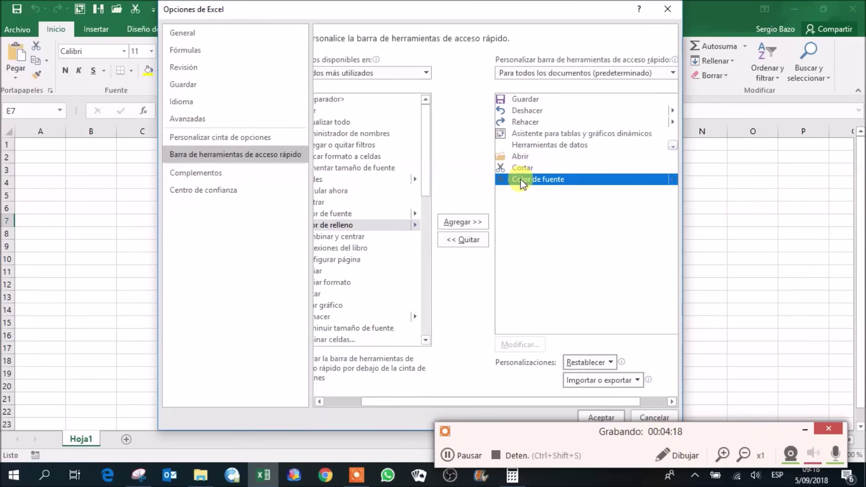
pyautogui.click(463, 242)
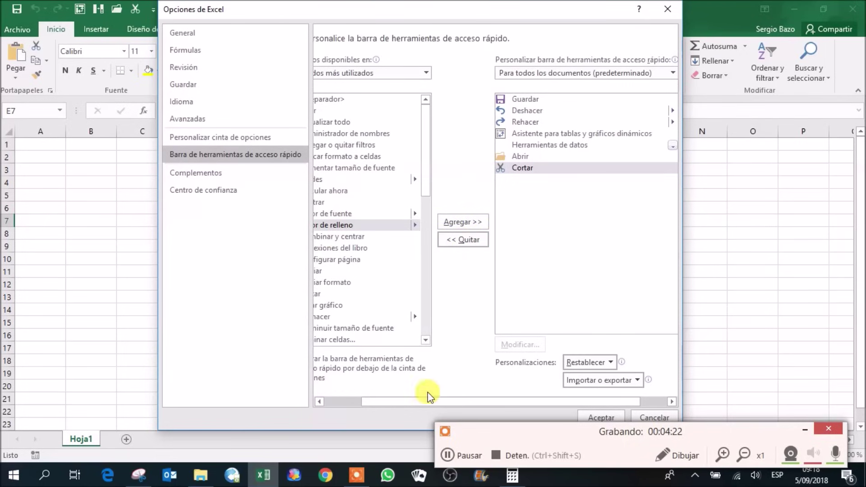
pyautogui.moveTo(410, 402); pyautogui.dragTo(374, 402)
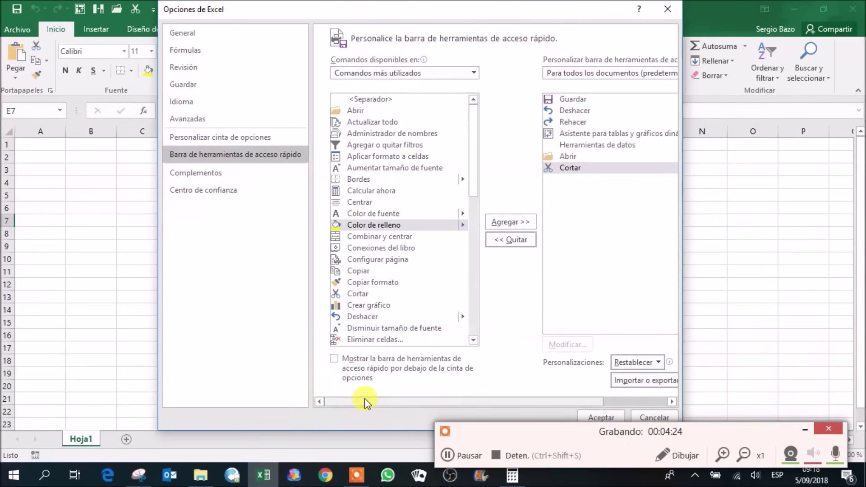
pyautogui.moveTo(475, 125)
pyautogui.mouseDown()
pyautogui.moveTo(471, 274)
pyautogui.moveTo(493, 118)
pyautogui.mouseUp()
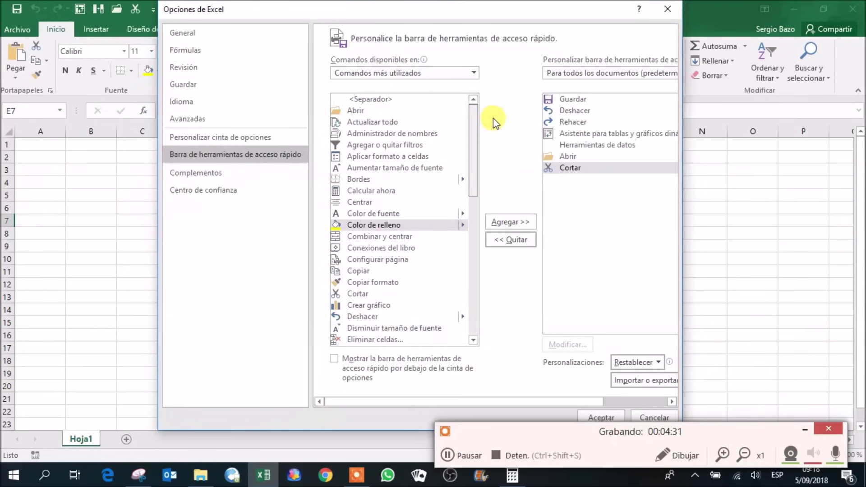
# Step: Set Comandos disponibles en to Todos los comandos and scroll through the full list
pyautogui.click(475, 73)
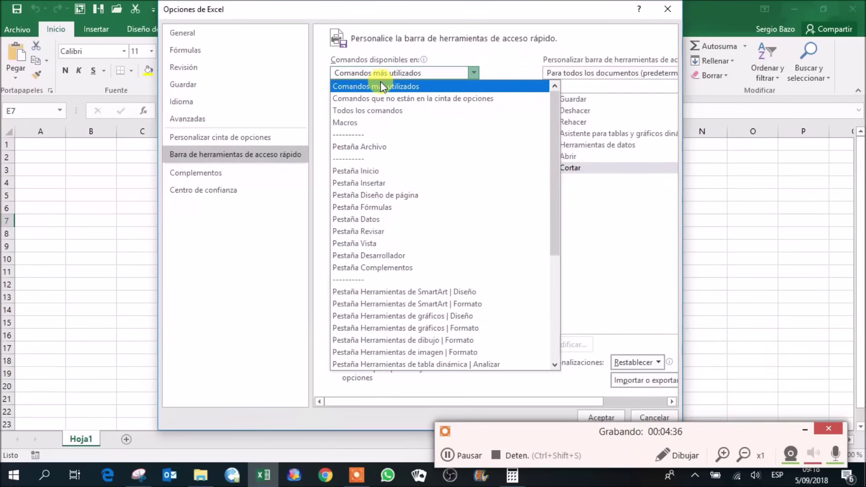
pyautogui.click(381, 111)
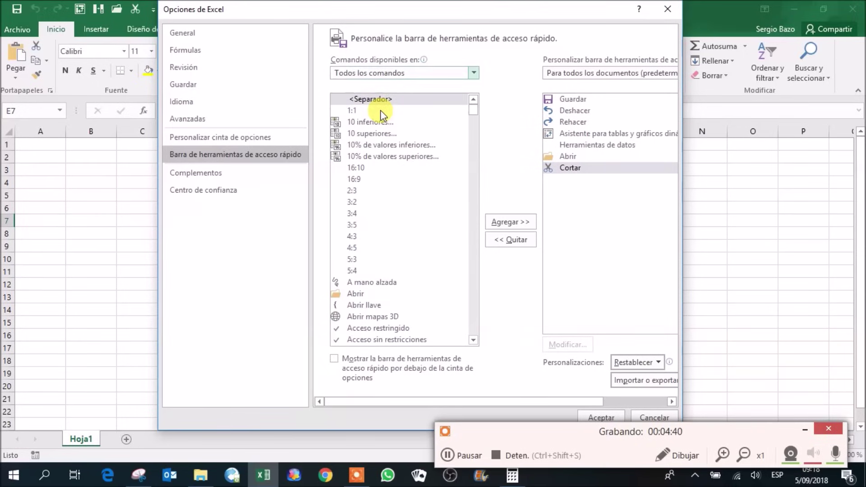
pyautogui.moveTo(474, 110)
pyautogui.mouseDown()
pyautogui.moveTo(475, 278)
pyautogui.moveTo(474, 251)
pyautogui.moveTo(494, 187)
pyautogui.moveTo(479, 108)
pyautogui.mouseUp()
# Step: Close Excel Options with Cancelar, discarding the changes
pyautogui.click(644, 419)
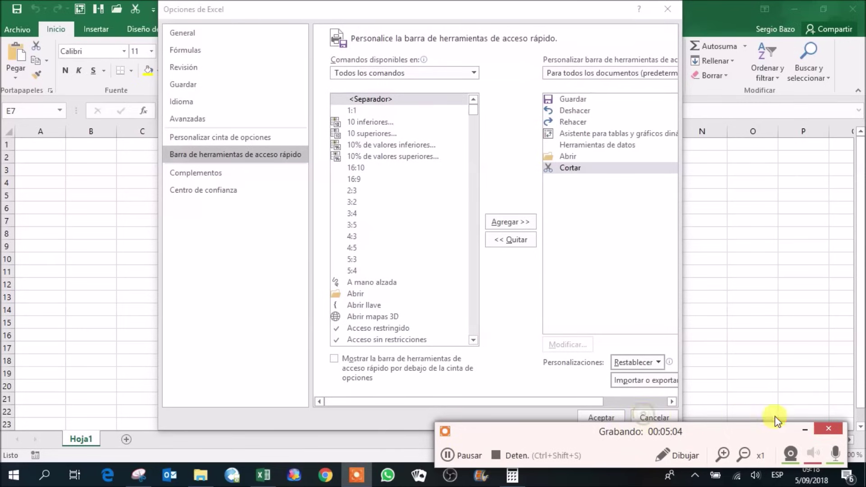
pyautogui.click(803, 430)
pyautogui.click(653, 419)
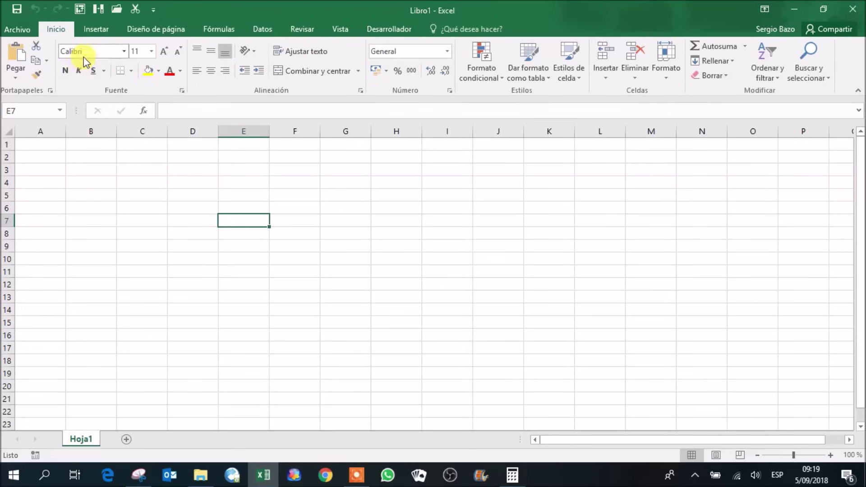
pyautogui.click(99, 29)
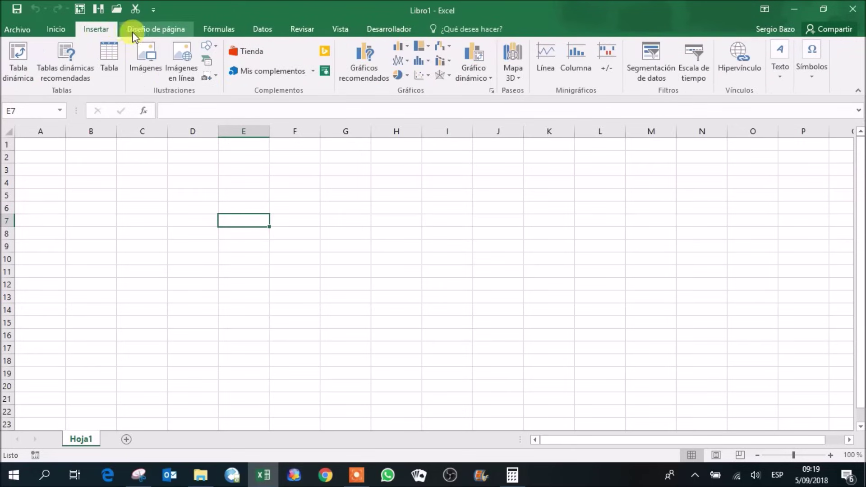
pyautogui.click(144, 29)
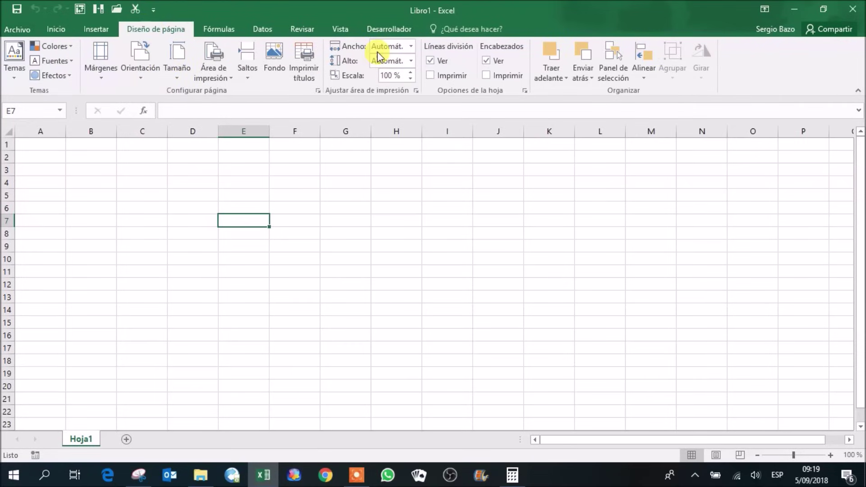
pyautogui.click(216, 26)
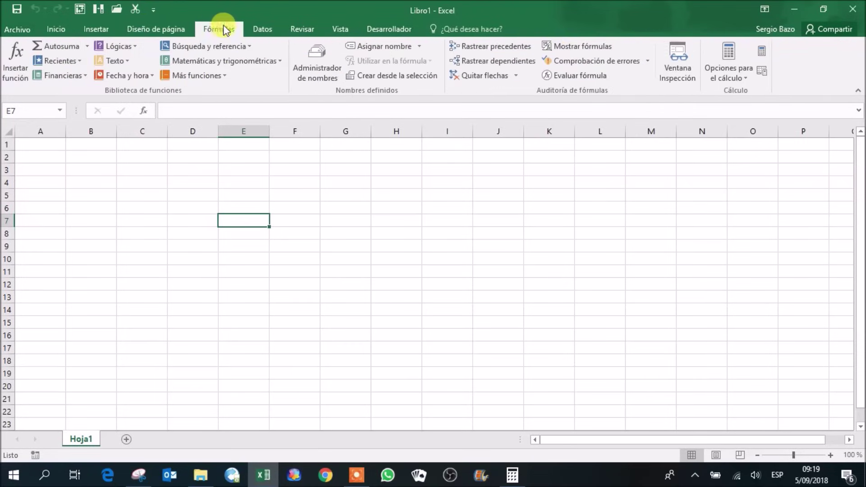
pyautogui.click(255, 29)
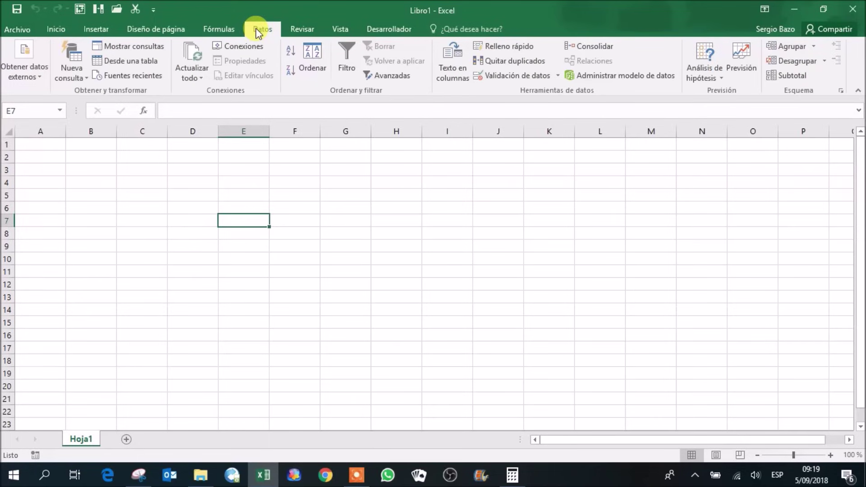
pyautogui.click(308, 28)
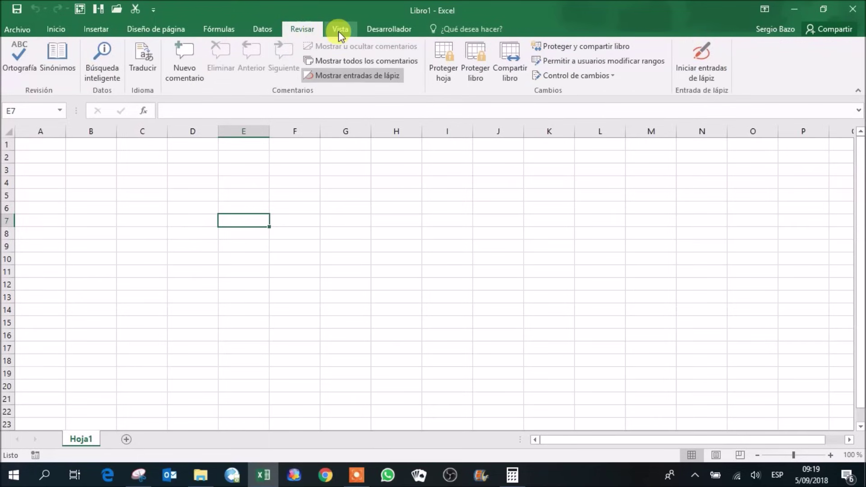
pyautogui.click(339, 29)
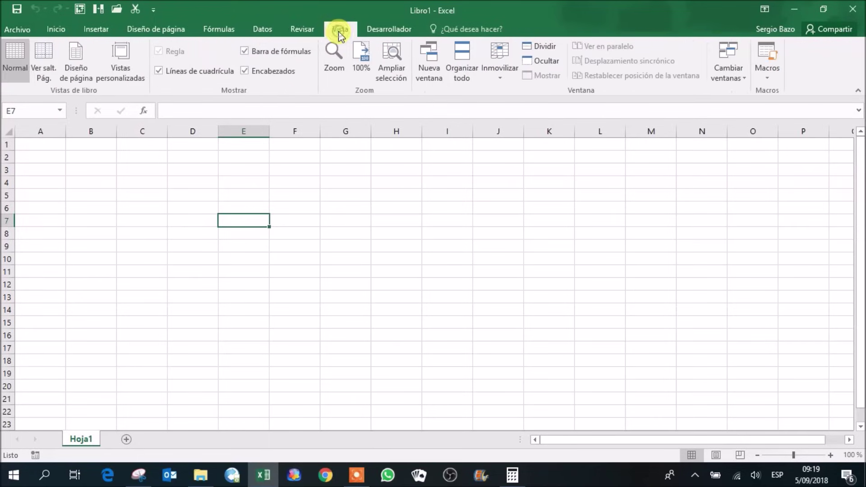
pyautogui.click(57, 33)
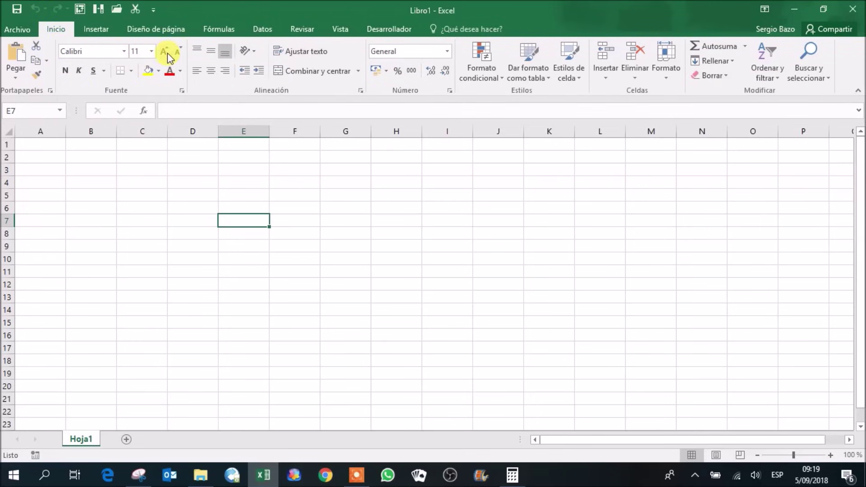
pyautogui.click(72, 71)
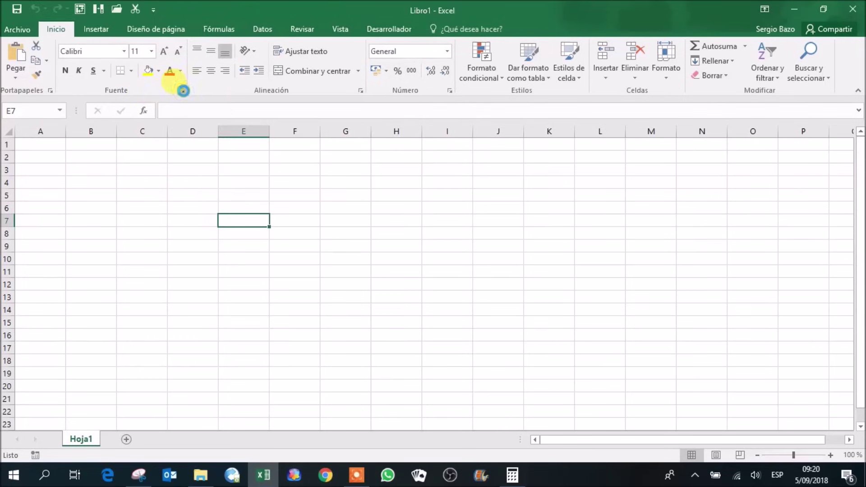
# Step: Open Formato de celdas on the Fuente tab, showing Calibri, Normal, size 11
pyautogui.hotkey('ctrl', 'shift', 'f')
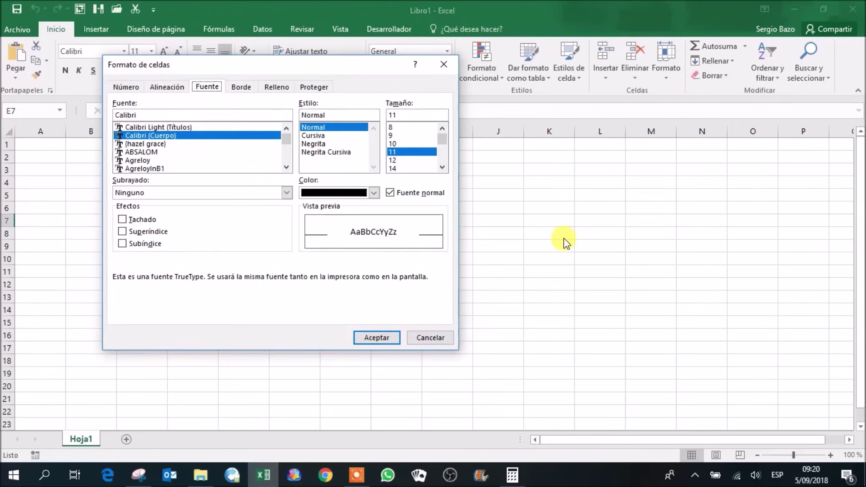
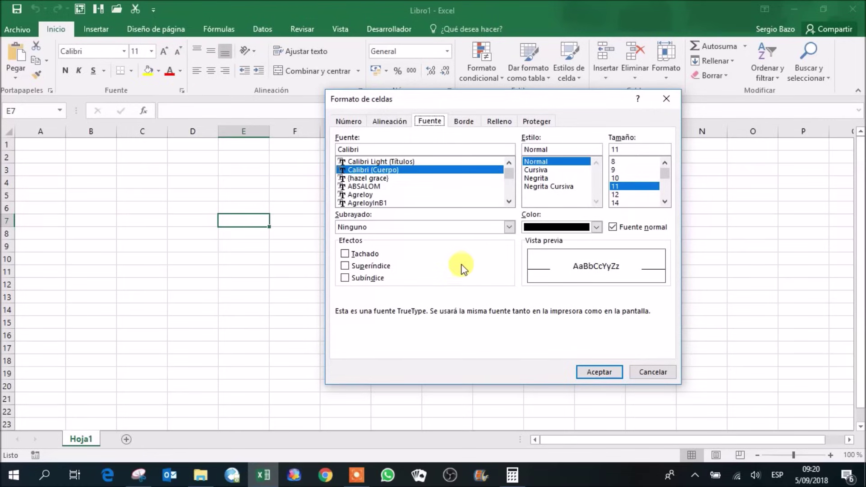
# Step: Cancel the Format Cells dialog, reopen it from the Alignment group, then close it unchanged
pyautogui.click(642, 371)
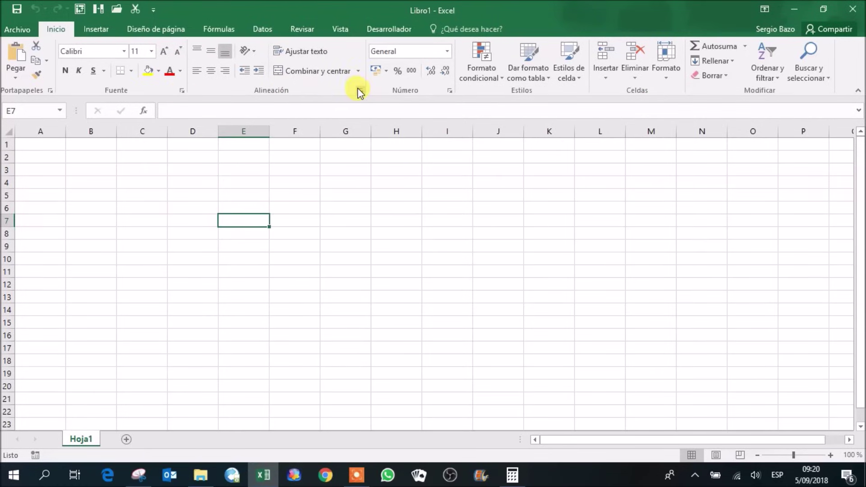
pyautogui.click(359, 91)
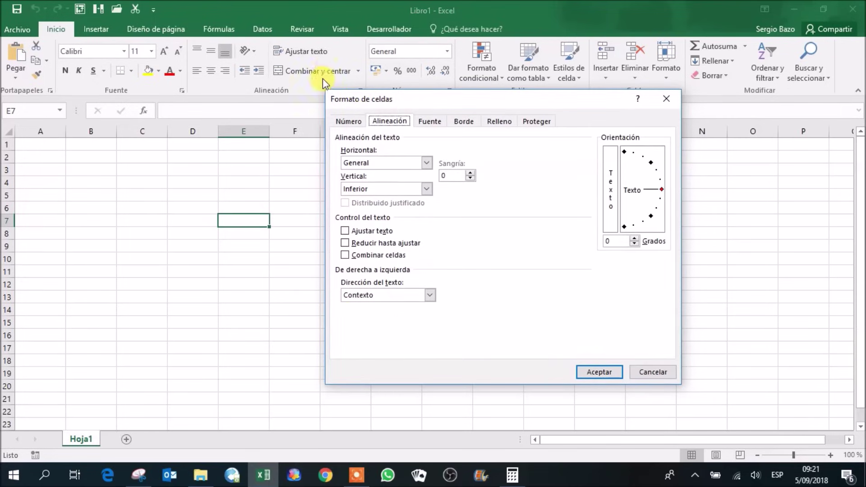
pyautogui.click(666, 101)
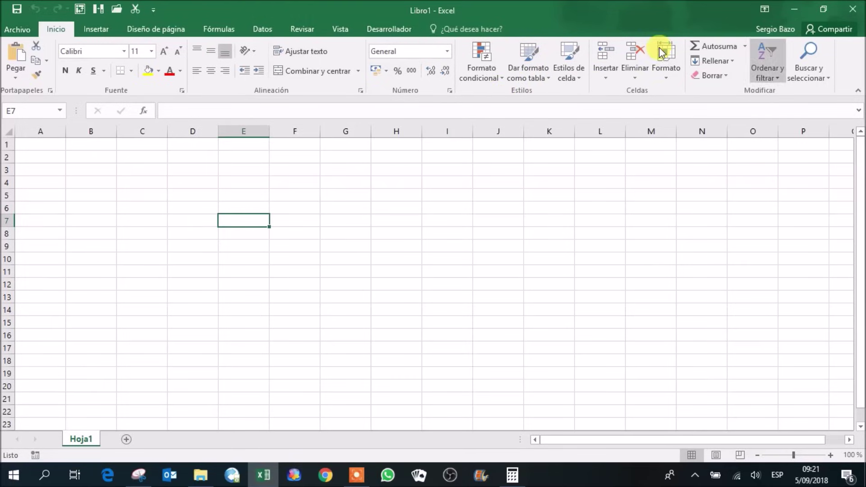
# Step: On the Insertar tab, try a quick chart with Alt+F1 and dismiss the select-data warning
pyautogui.click(108, 33)
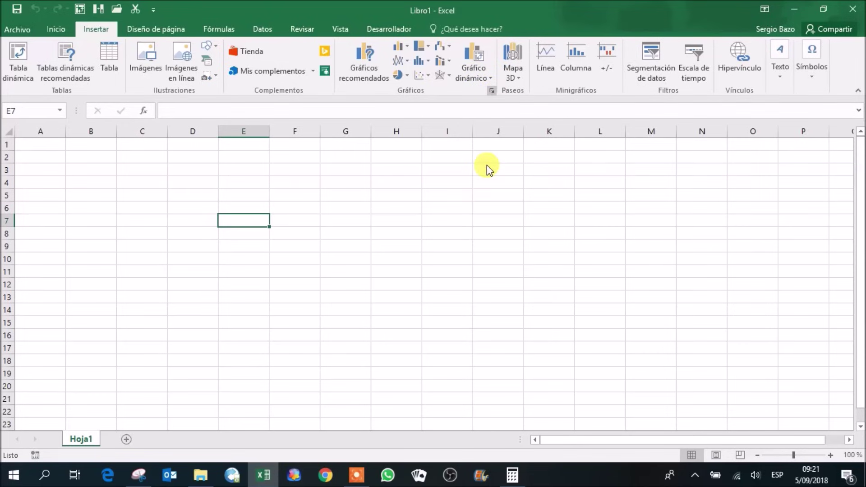
pyautogui.hotkey('alt', 'F1')
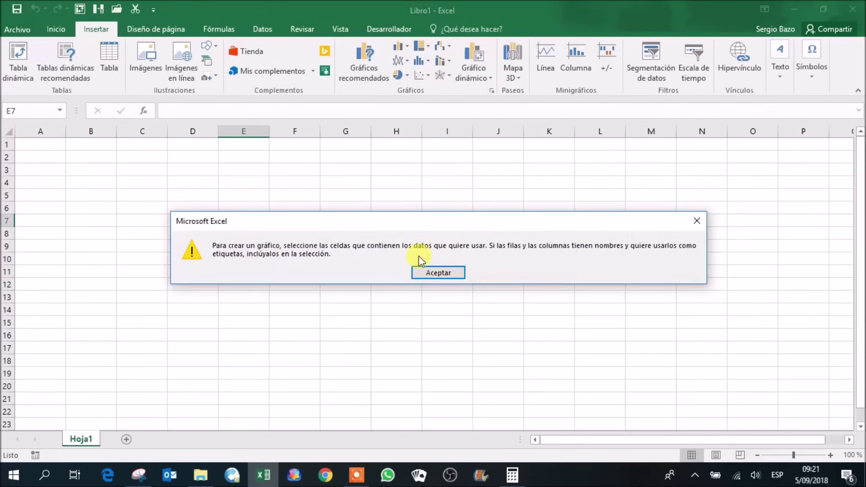
pyautogui.click(444, 272)
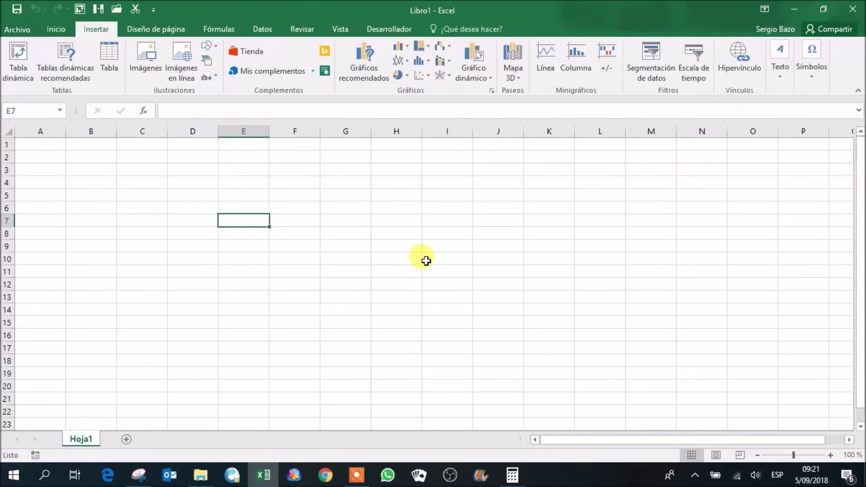
# Step: Return to the Inicio tab and zoom the sheet in one step
pyautogui.click(48, 25)
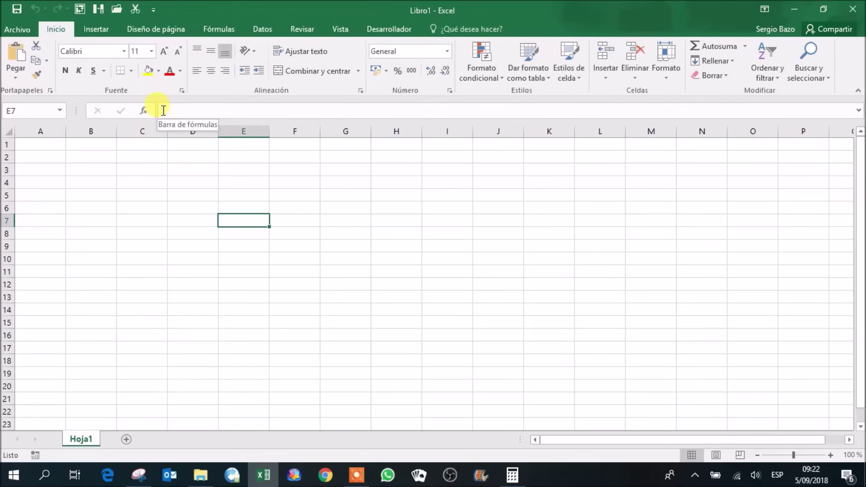
pyautogui.click(832, 455)
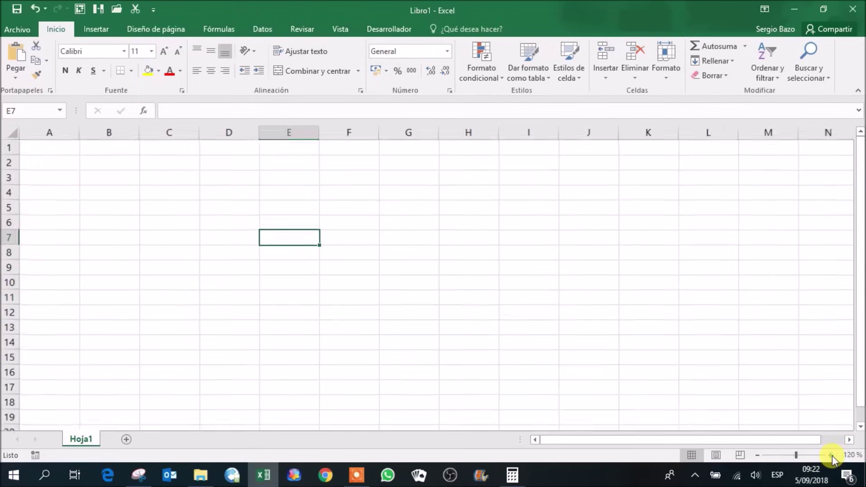
# Step: Zoom the sheet view in to 190%
pyautogui.click(832, 456)
pyautogui.click(832, 456)
pyautogui.click(831, 455)
pyautogui.click(832, 456)
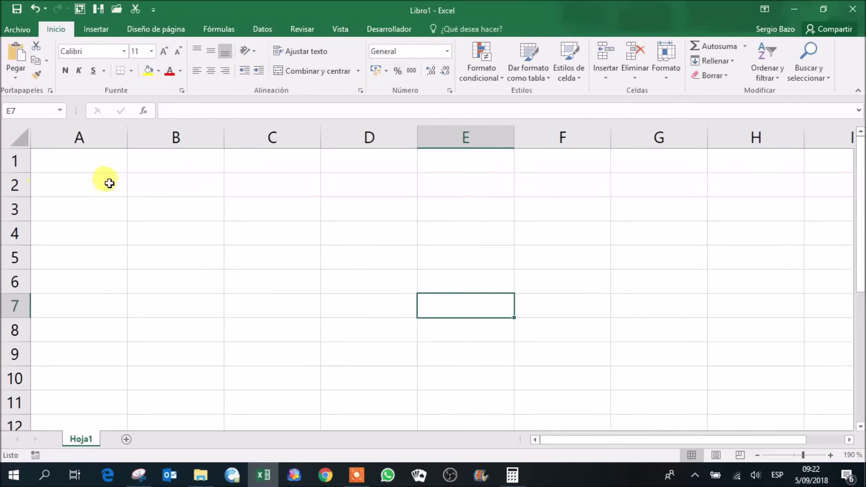
# Step: Enter =2+2 in cell A1 to show 4, then delete it
pyautogui.click(103, 160)
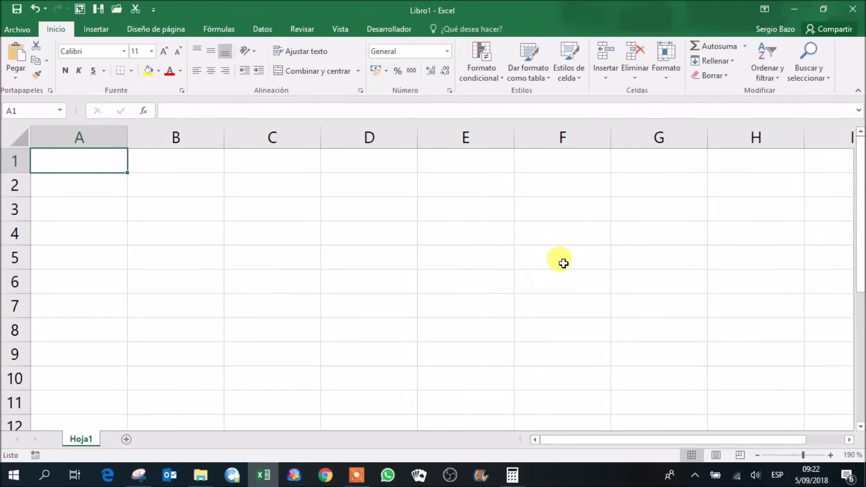
pyautogui.write('=2+2')
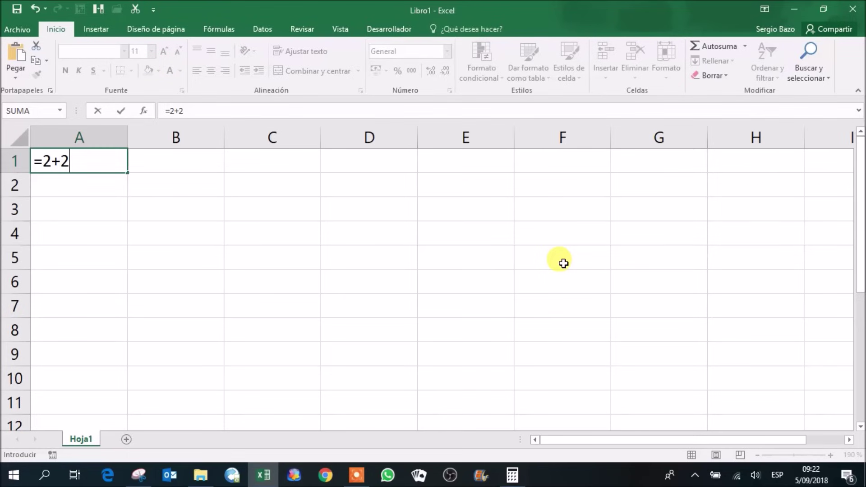
pyautogui.press('Return')
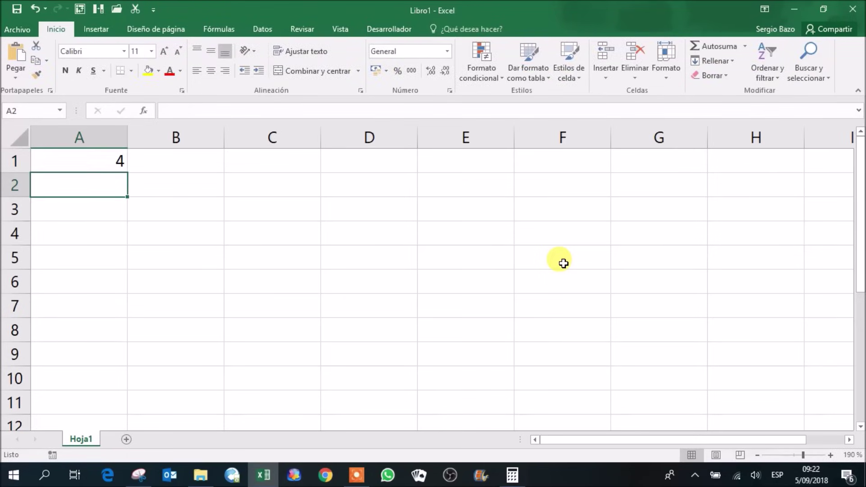
pyautogui.click(92, 163)
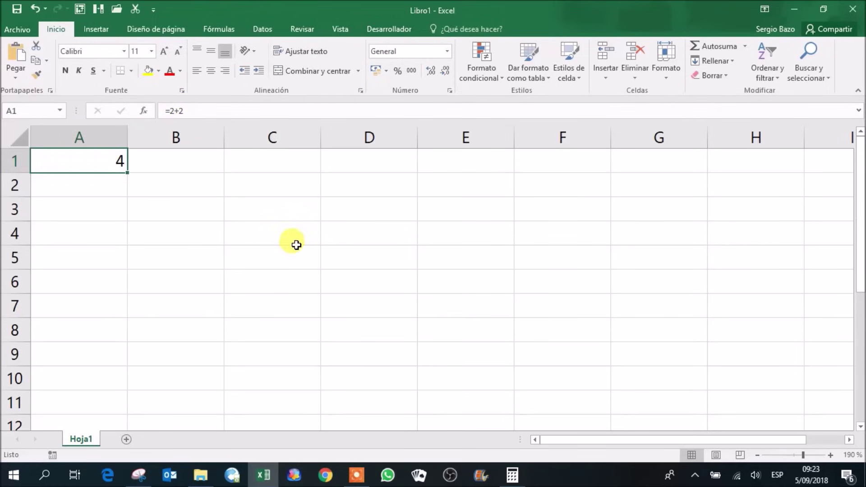
pyautogui.press('Delete')
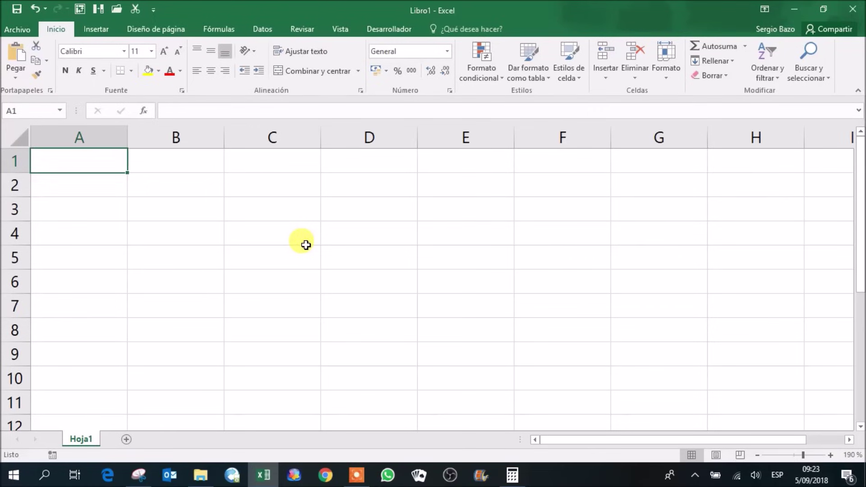
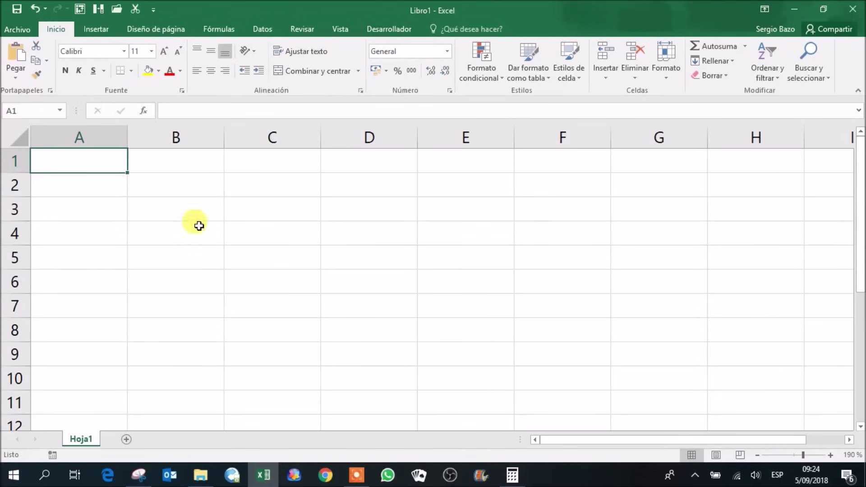
# Step: Add four new worksheets, Hoja2, Hoja3, Hoja4 and Hoja5, to Libro1
pyautogui.click(125, 440)
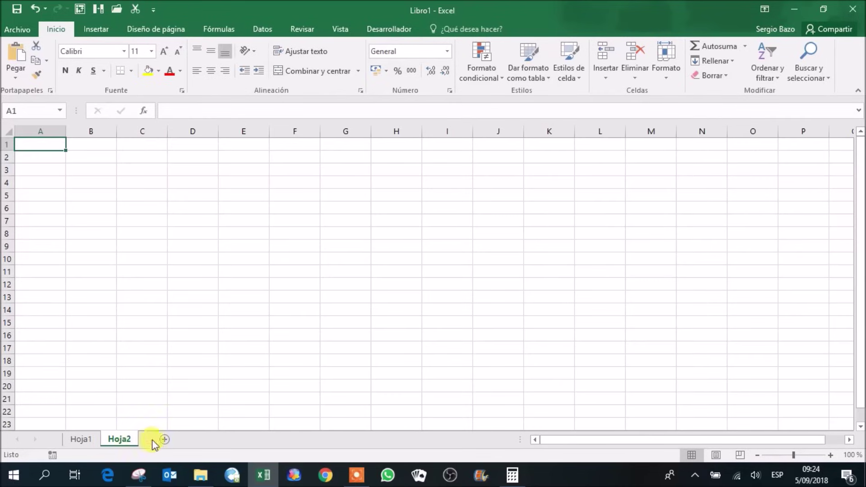
pyautogui.click(165, 438)
pyautogui.click(202, 440)
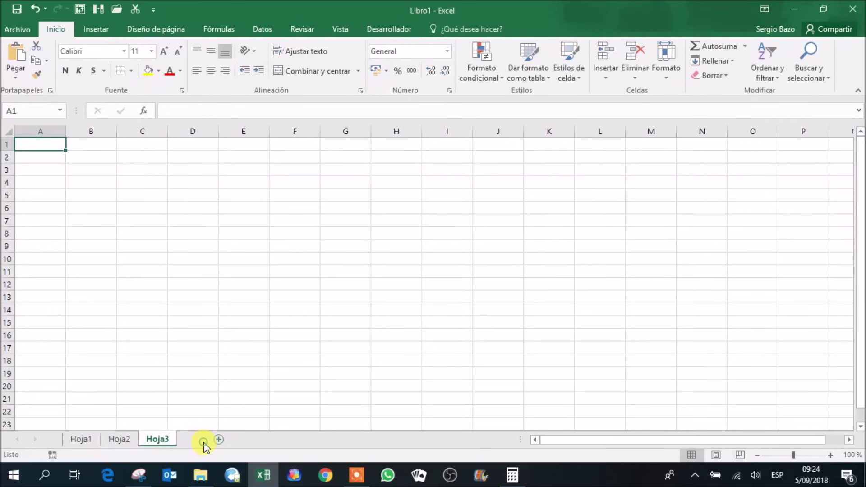
pyautogui.click(241, 439)
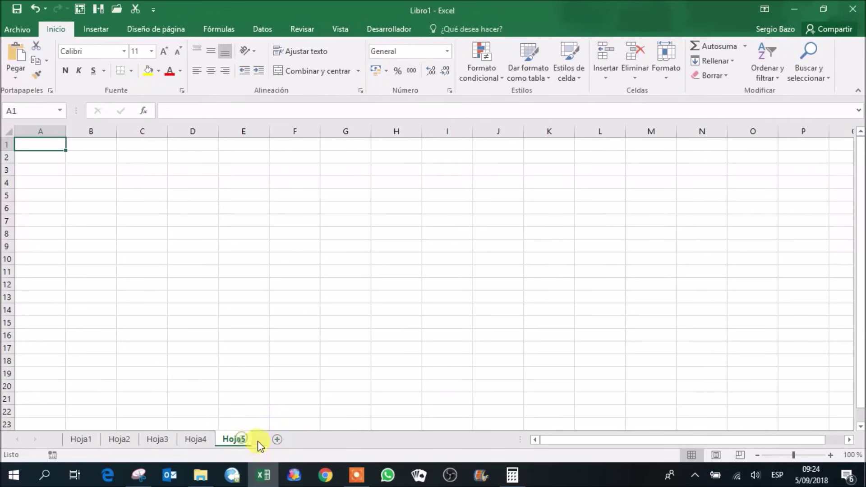
# Step: Visit each sheet tab from Hoja1 to Hoja5 and back to Hoja1
pyautogui.click(89, 444)
pyautogui.click(120, 443)
pyautogui.click(160, 442)
pyautogui.click(198, 441)
pyautogui.click(232, 439)
pyautogui.click(189, 440)
pyautogui.click(164, 442)
pyautogui.click(120, 442)
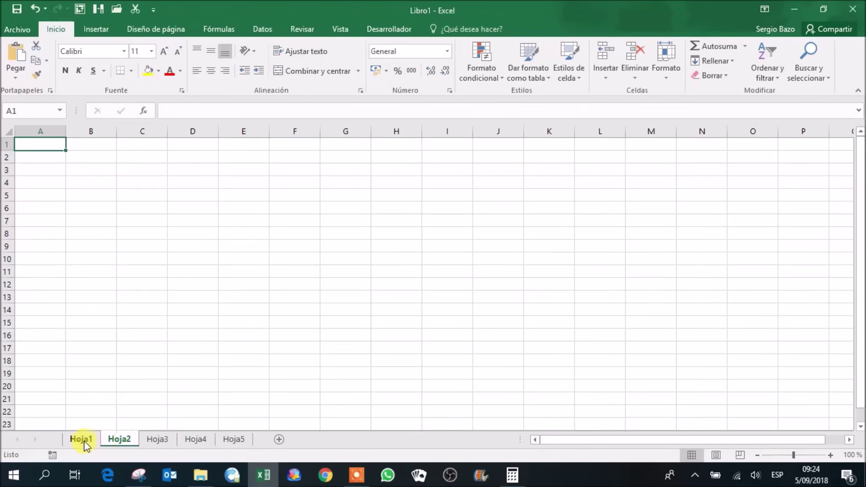
pyautogui.click(83, 443)
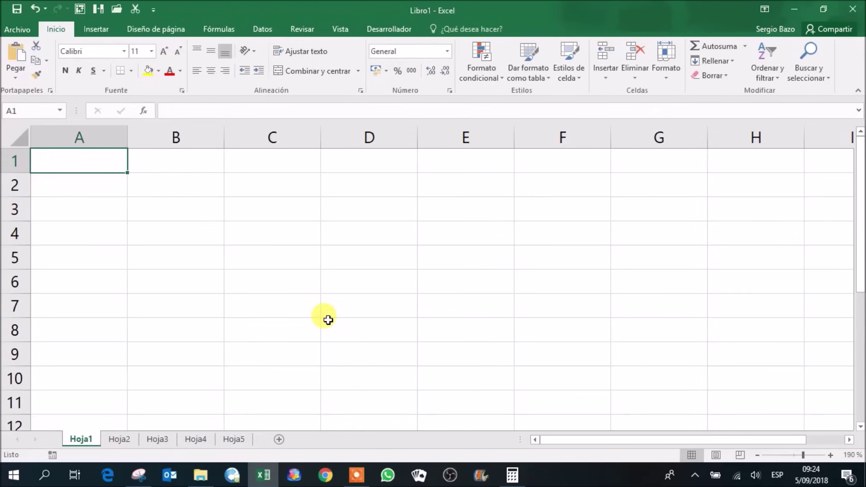
# Step: Enter 3, 4, 2, 3, 5 and 4 down column A in cells A1 through A6
pyautogui.write('3')
pyautogui.press('Return')
pyautogui.write('4')
pyautogui.press('Return')
pyautogui.write('2')
pyautogui.press('Return')
pyautogui.write('3')
pyautogui.press('Return')
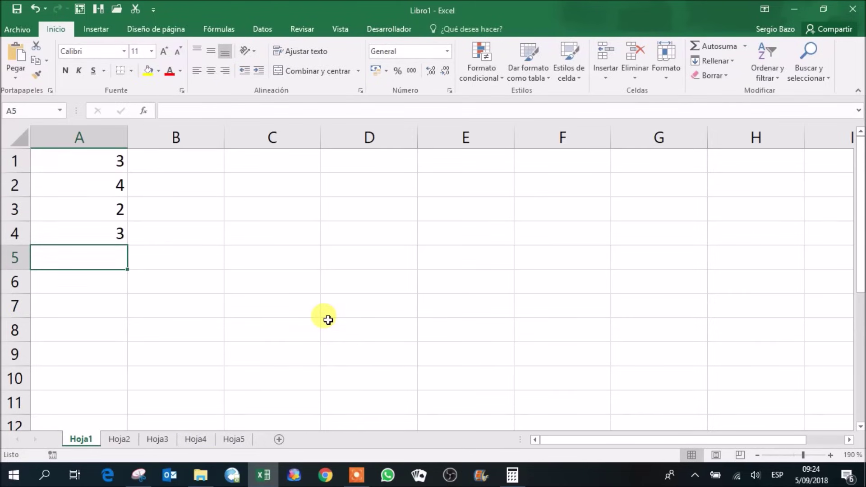
pyautogui.write('5')
pyautogui.press('Return')
pyautogui.write('4')
pyautogui.press('Return')
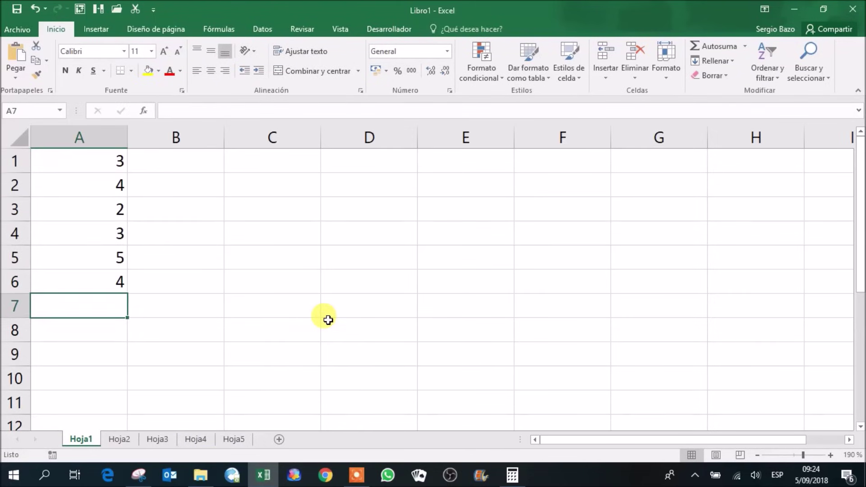
# Step: Select A1:A6 to read its sum of 21 in the status bar, then delete those values
pyautogui.click(105, 160)
pyautogui.moveTo(102, 178); pyautogui.dragTo(95, 281)
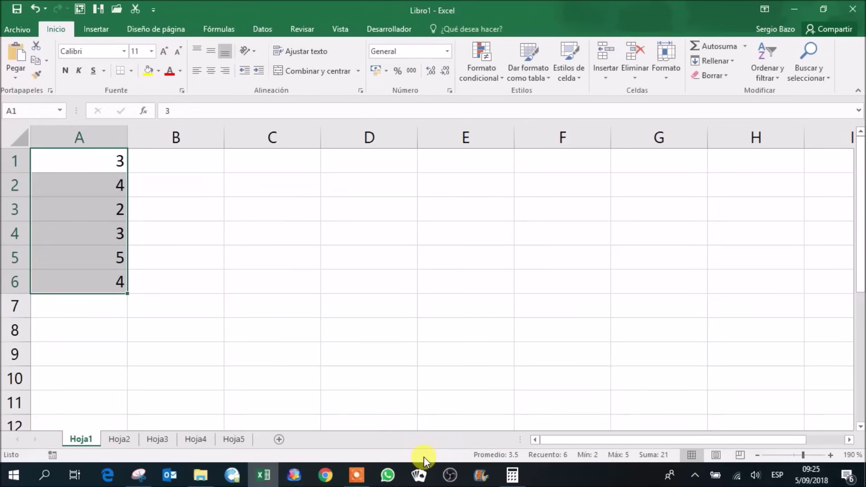
pyautogui.rightClick(367, 458)
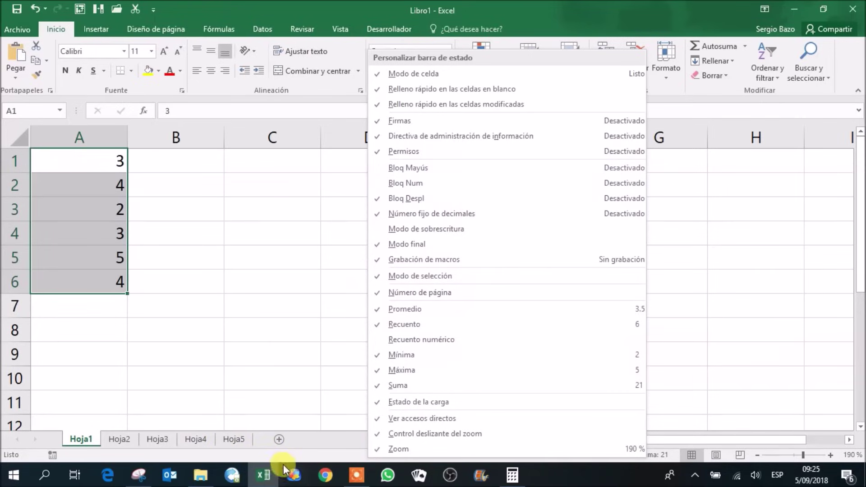
pyautogui.click(345, 5)
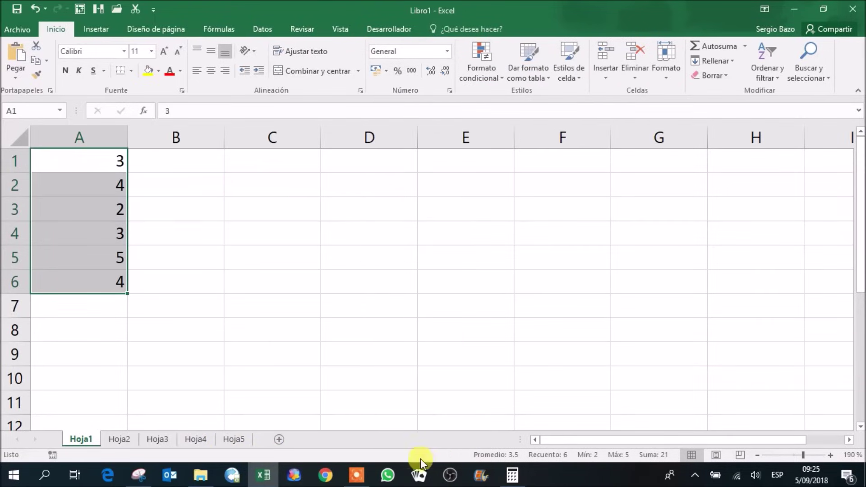
pyautogui.press('Delete')
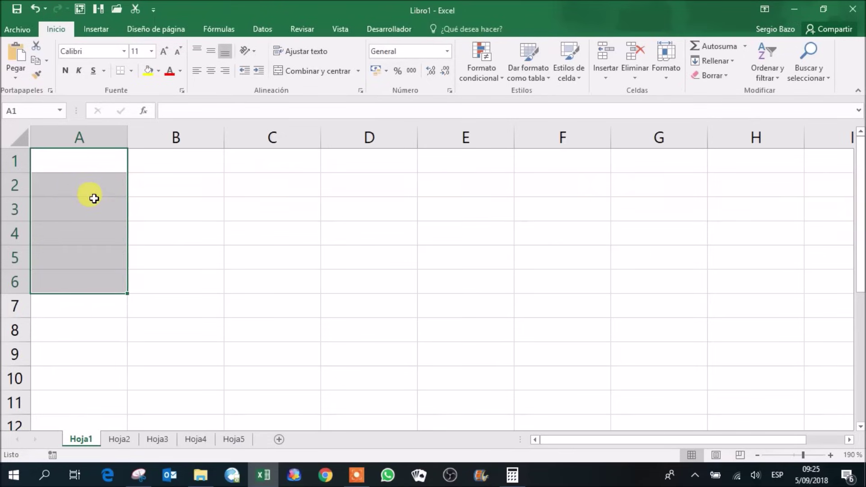
pyautogui.click(408, 347)
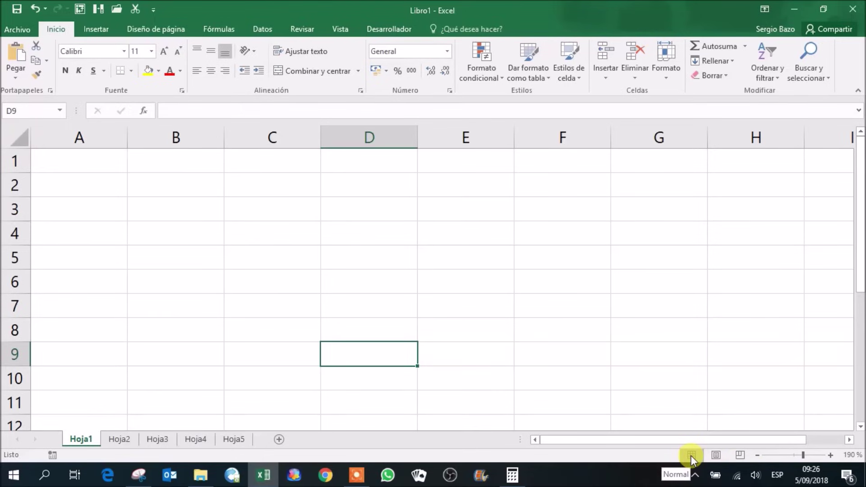
# Step: Switch Hoja1 to Page Layout view and scroll down to the footer and back up
pyautogui.click(717, 455)
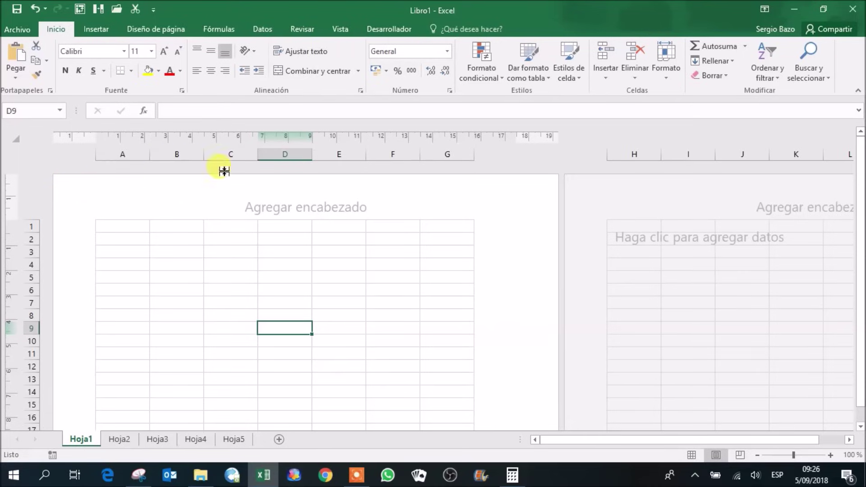
pyautogui.scroll(-3, 458, 258)
pyautogui.scroll(-3, 458, 258)
pyautogui.scroll(-1, 460, 260)
pyautogui.scroll(-6, 460, 260)
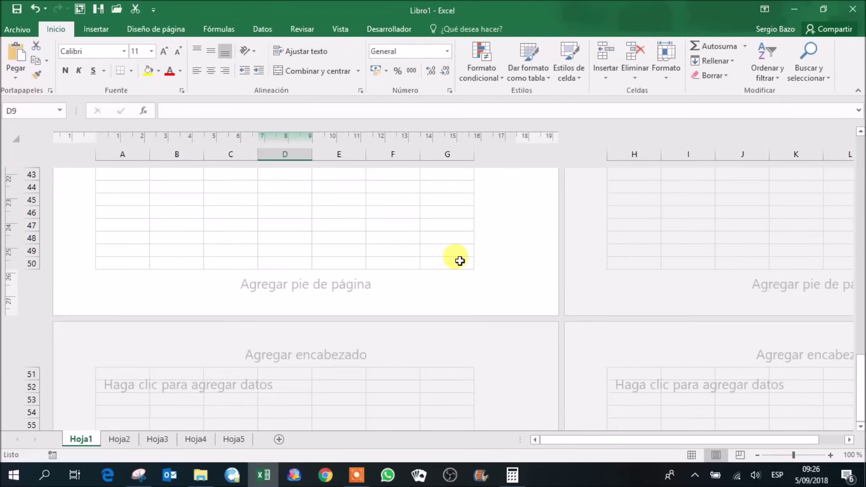
pyautogui.scroll(6, 459, 261)
pyautogui.scroll(2, 460, 260)
pyautogui.scroll(5, 460, 261)
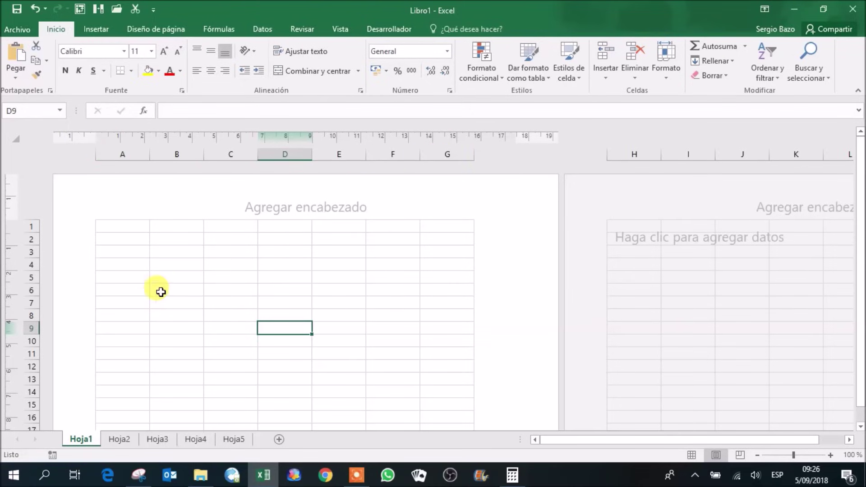
pyautogui.scroll(-1, 165, 255)
pyautogui.scroll(-4, 163, 258)
pyautogui.scroll(-2, 163, 258)
pyautogui.scroll(-5, 164, 258)
pyautogui.scroll(-1, 163, 258)
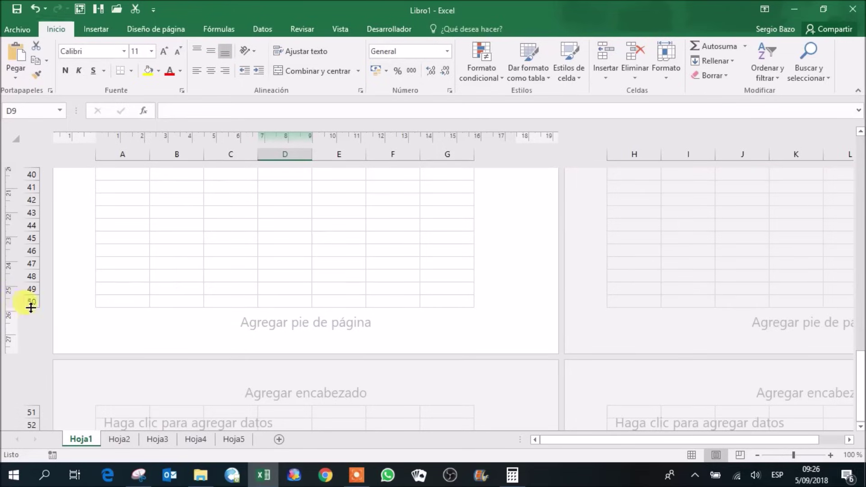
pyautogui.scroll(4, 317, 281)
pyautogui.scroll(4, 318, 281)
pyautogui.scroll(5, 318, 282)
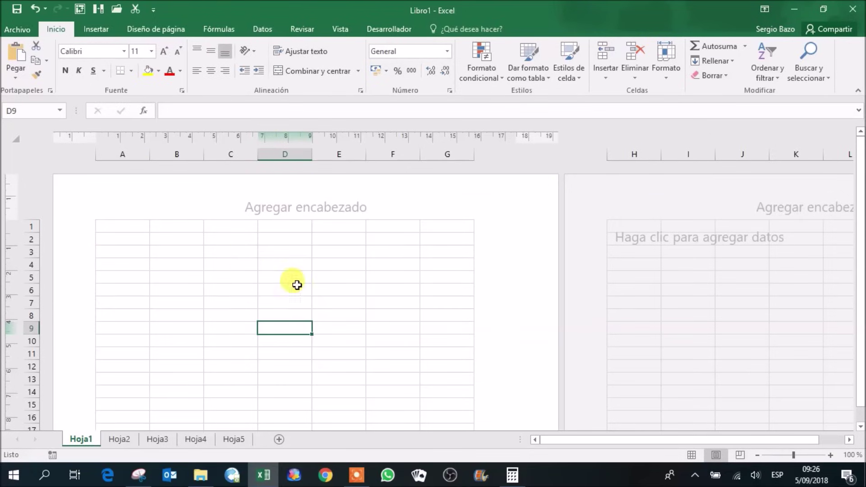
# Step: Switch to Page Break Preview and zoom the sheet out to 80%
pyautogui.click(740, 454)
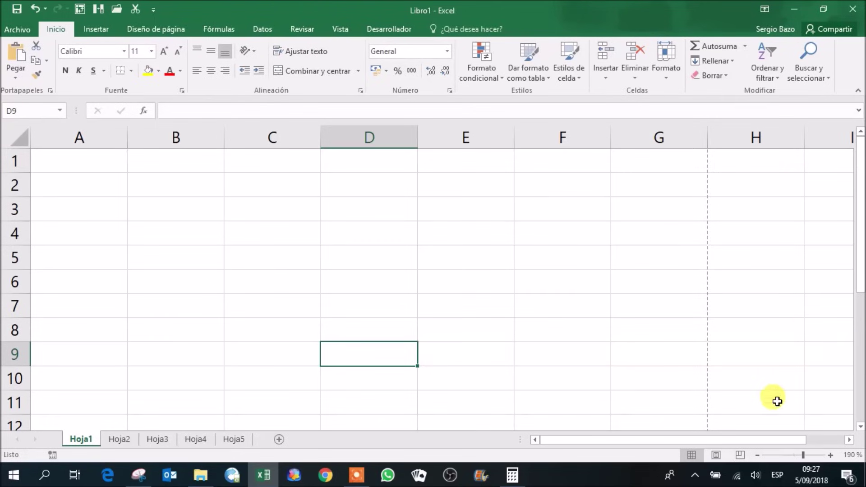
pyautogui.click(757, 455)
pyautogui.click(757, 456)
pyautogui.click(758, 456)
pyautogui.click(757, 455)
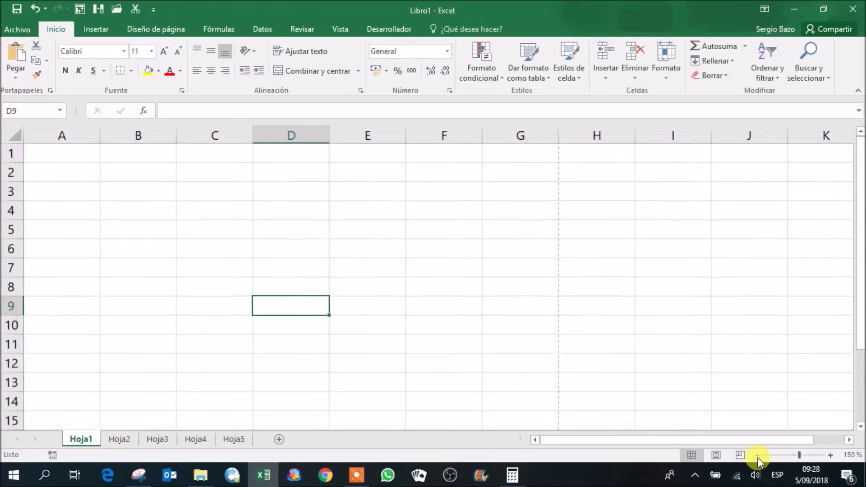
pyautogui.click(758, 456)
pyautogui.click(758, 455)
pyautogui.click(758, 455)
pyautogui.click(758, 456)
pyautogui.click(758, 455)
pyautogui.click(758, 456)
pyautogui.click(757, 456)
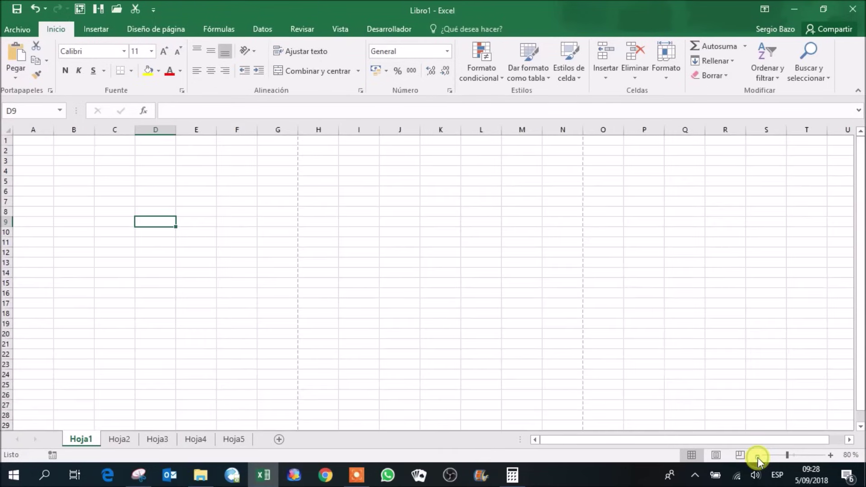
# Step: Zoom back in and drag the slider to about 166%, then open the Zoom dialog
pyautogui.click(831, 454)
pyautogui.click(831, 454)
pyautogui.click(831, 455)
pyautogui.click(831, 454)
pyautogui.click(831, 455)
pyautogui.click(831, 454)
pyautogui.click(831, 455)
pyautogui.click(831, 455)
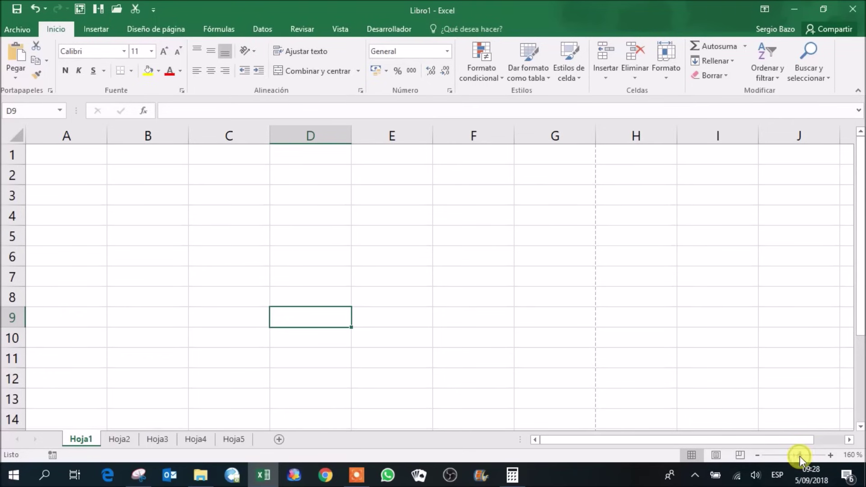
pyautogui.moveTo(799, 456)
pyautogui.mouseDown()
pyautogui.moveTo(783, 458)
pyautogui.moveTo(796, 457)
pyautogui.mouseUp()
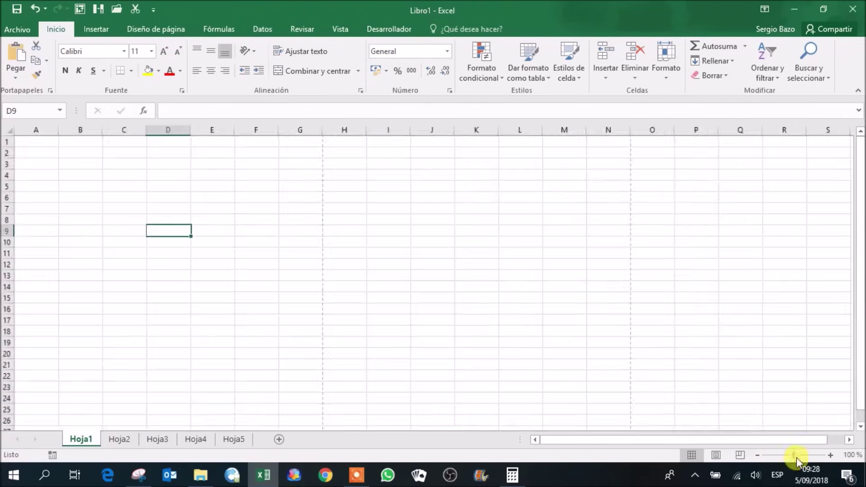
pyautogui.moveTo(797, 457); pyautogui.dragTo(802, 462)
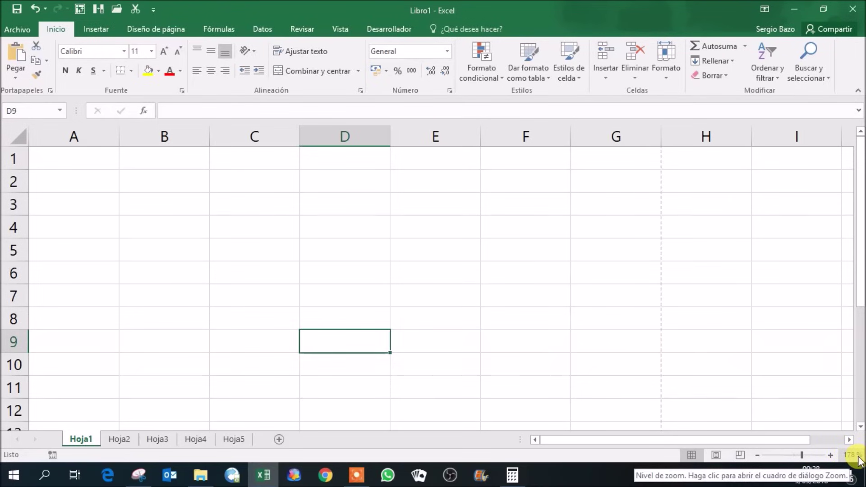
pyautogui.click(857, 457)
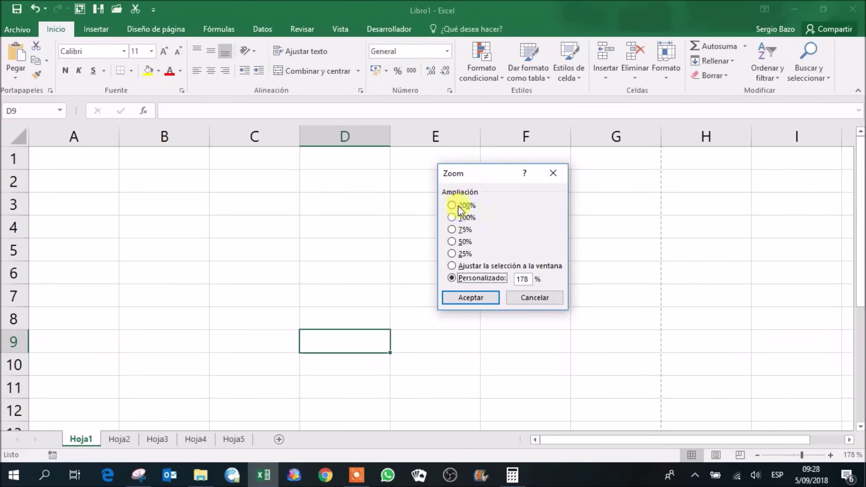
pyautogui.moveTo(462, 172); pyautogui.dragTo(372, 160)
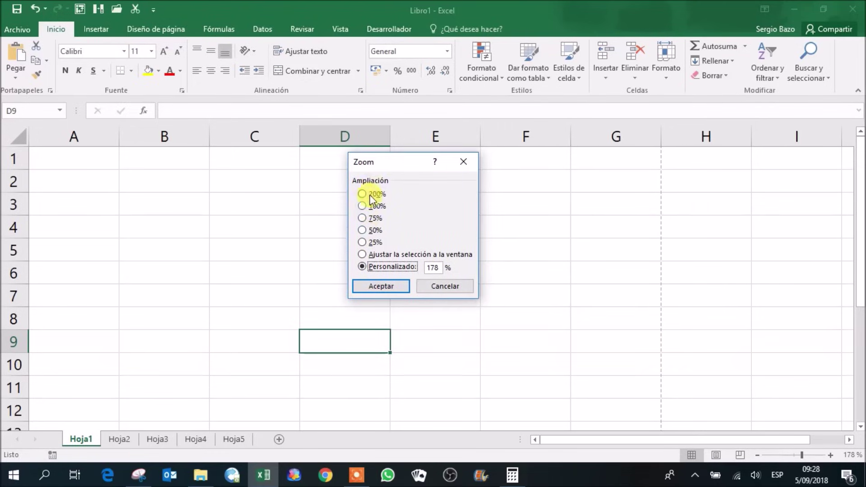
pyautogui.click(443, 287)
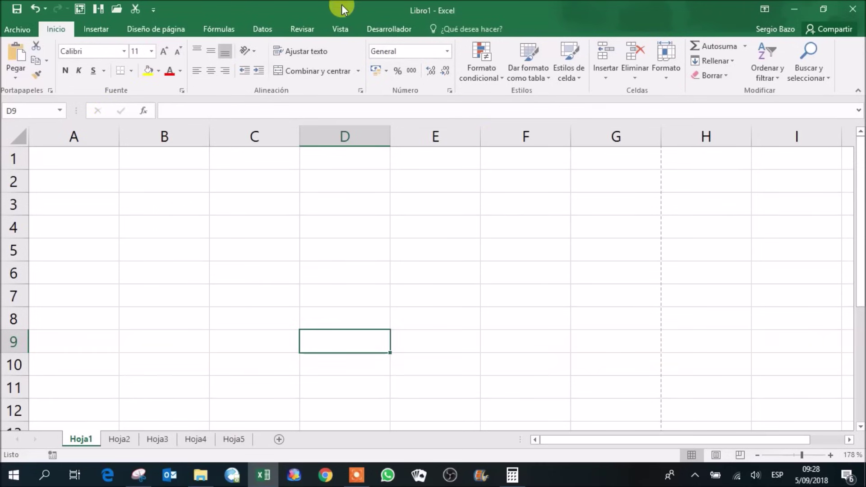
pyautogui.click(341, 27)
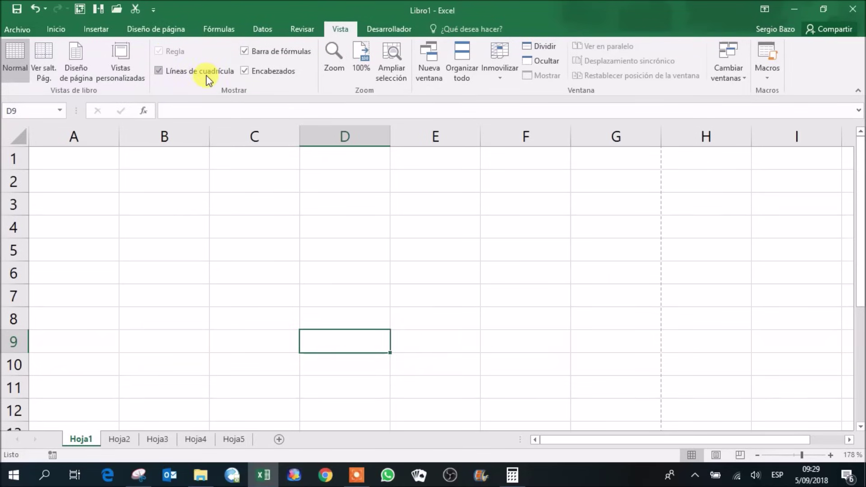
# Step: Hide and re-show the formula bar, headings and gridlines, then return to Inicio and select B2
pyautogui.click(278, 52)
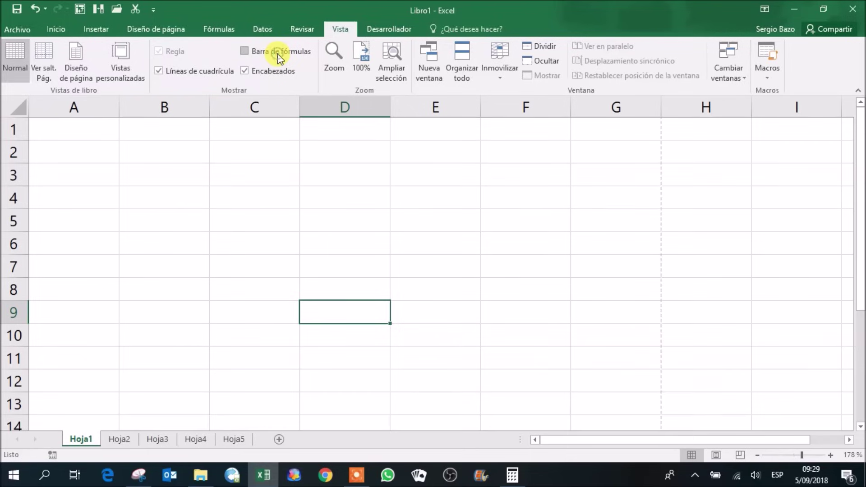
pyautogui.click(277, 53)
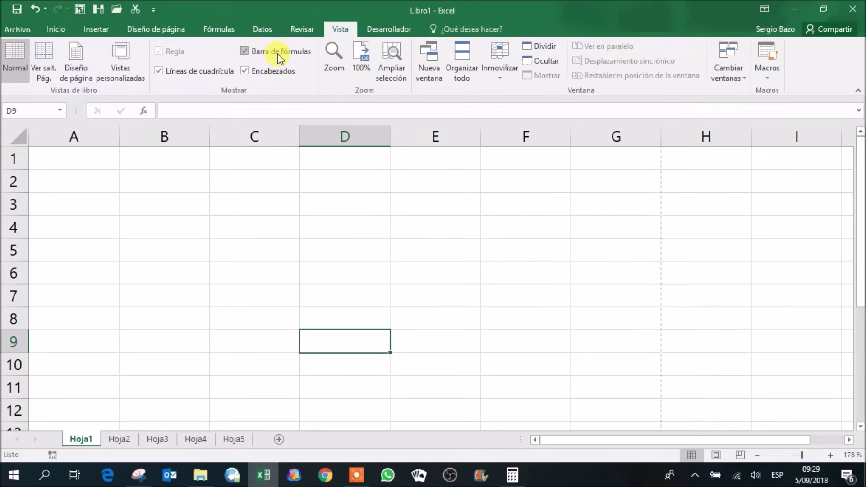
pyautogui.click(276, 73)
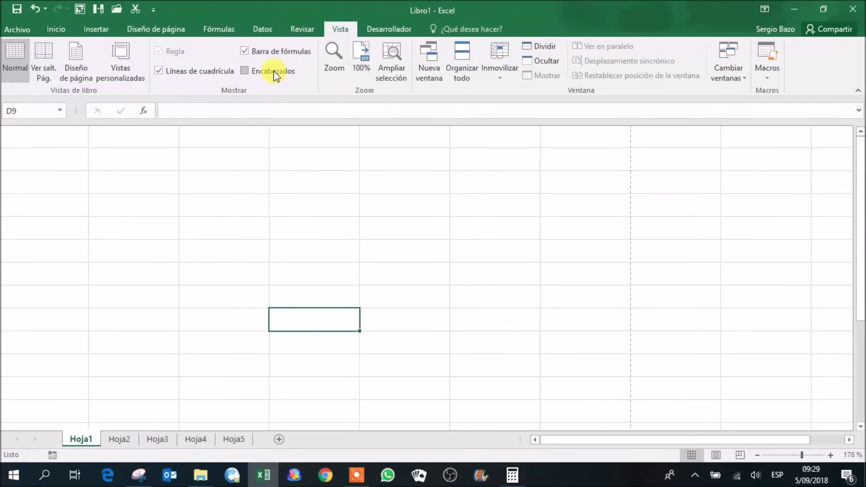
pyautogui.click(276, 73)
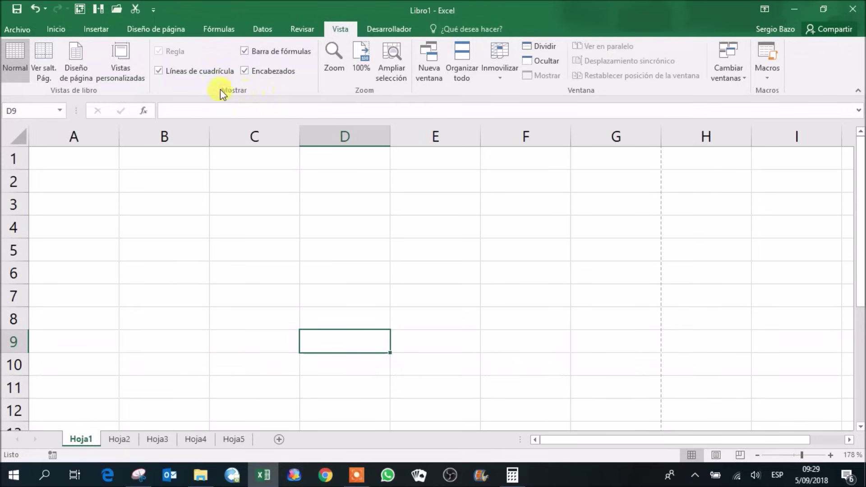
pyautogui.click(199, 75)
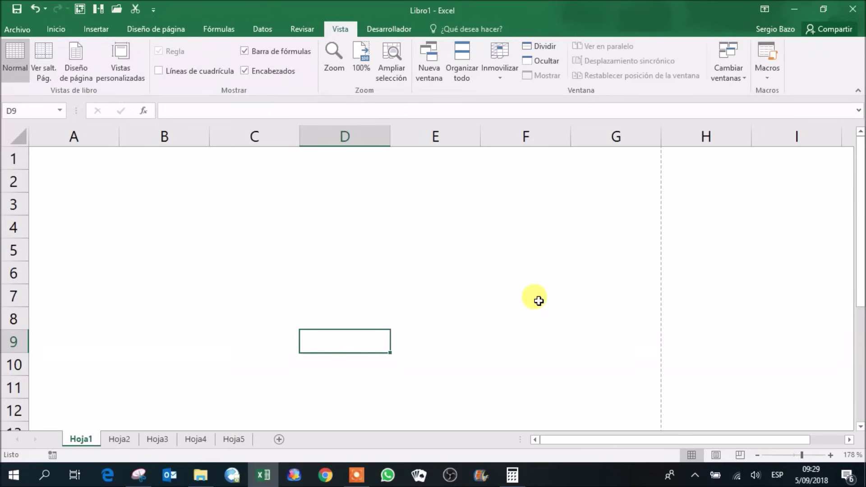
pyautogui.click(196, 72)
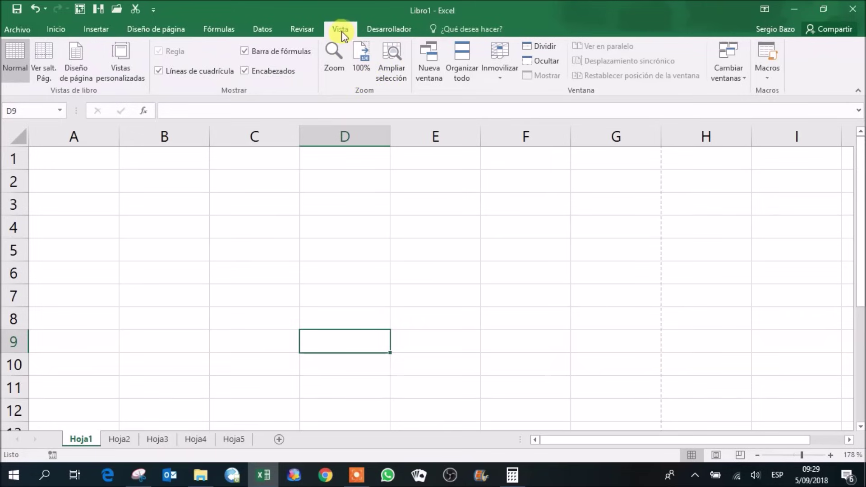
pyautogui.click(55, 29)
pyautogui.click(121, 183)
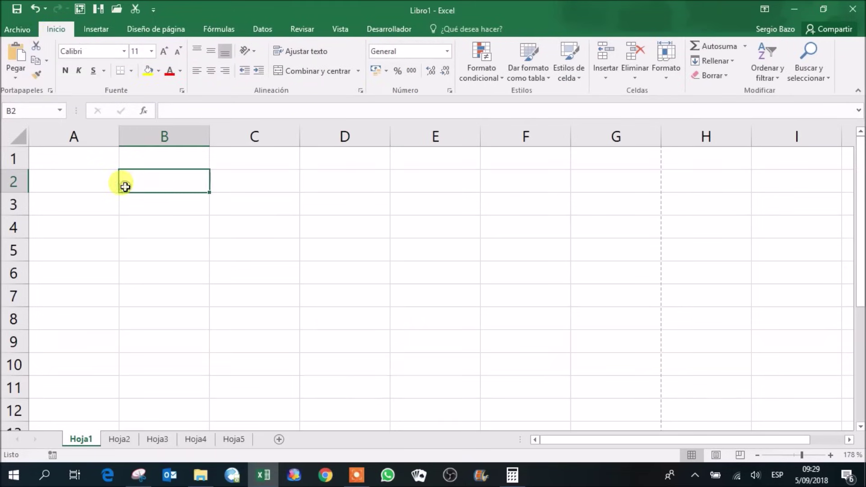
# Step: Switch to Hoja2, zoom it in to 200%, and scroll back to column A
pyautogui.click(118, 439)
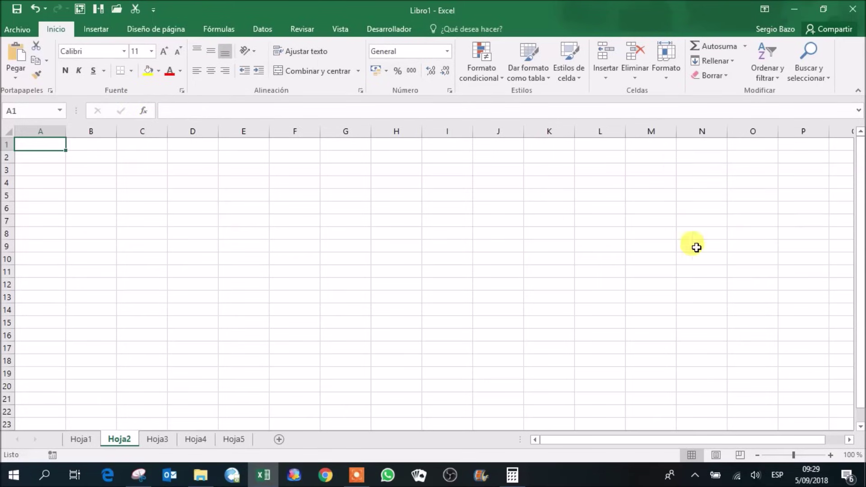
pyautogui.click(849, 440)
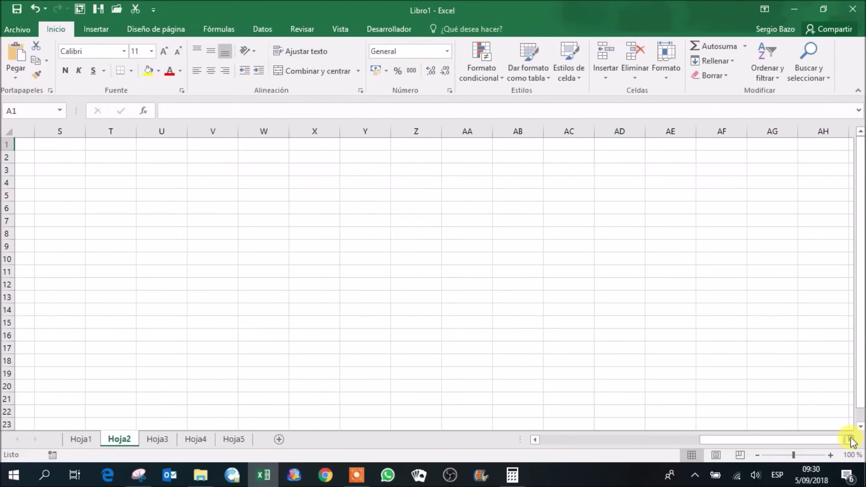
pyautogui.click(831, 454)
pyautogui.click(831, 455)
pyautogui.click(831, 454)
pyautogui.click(831, 454)
pyautogui.click(831, 454)
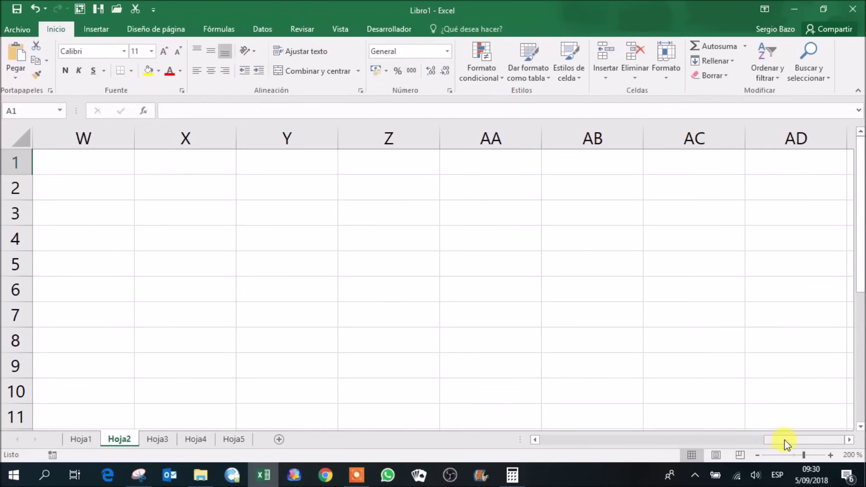
pyautogui.moveTo(784, 439); pyautogui.dragTo(84, 165)
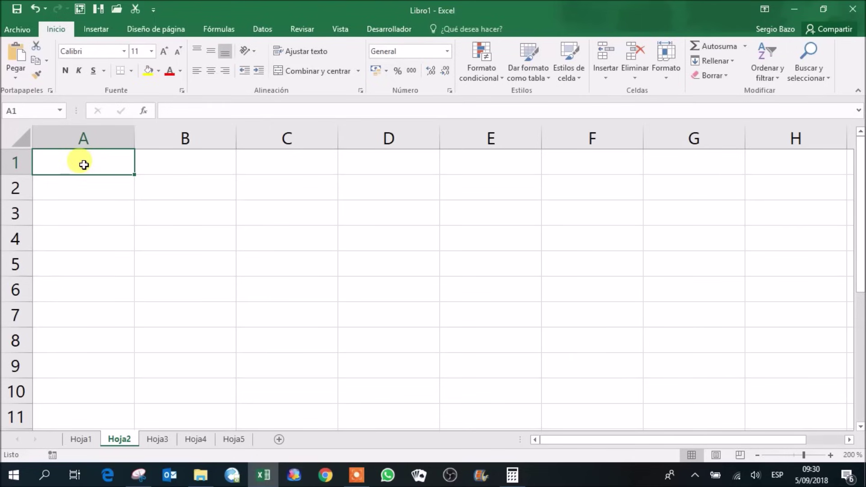
pyautogui.hotkey('ctrl', 'Right')
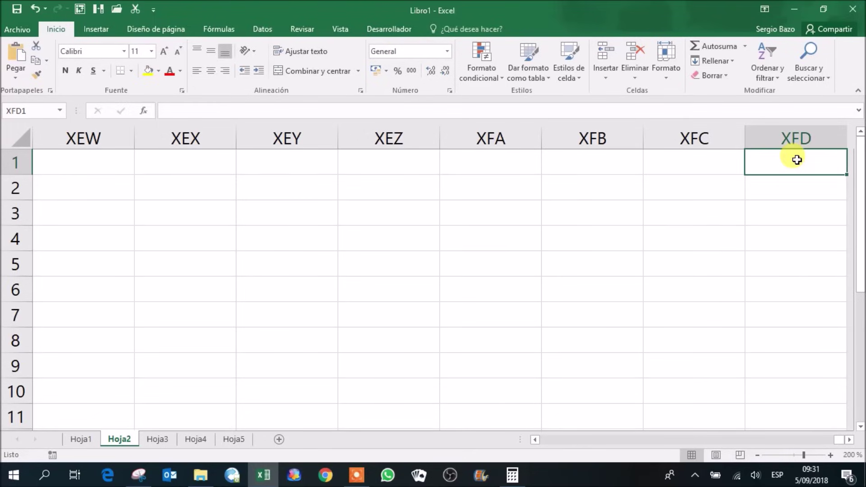
pyautogui.hotkey('ctrl', 'Home')
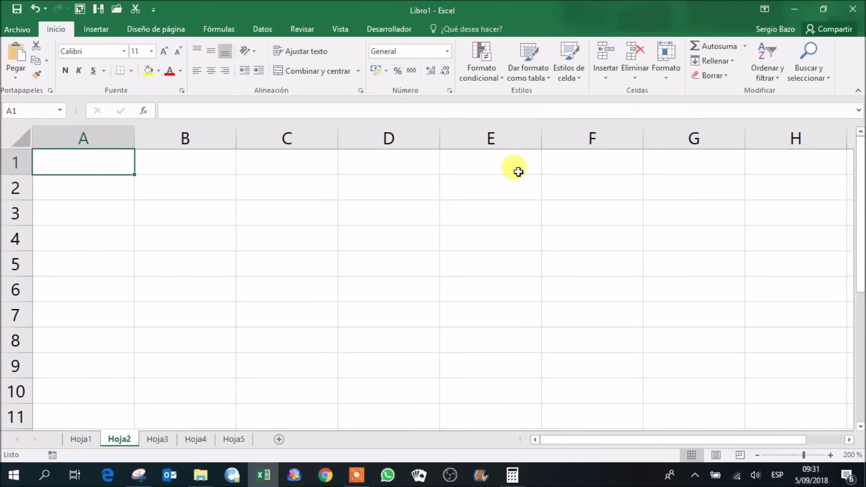
pyautogui.hotkey('ctrl', 'Down')
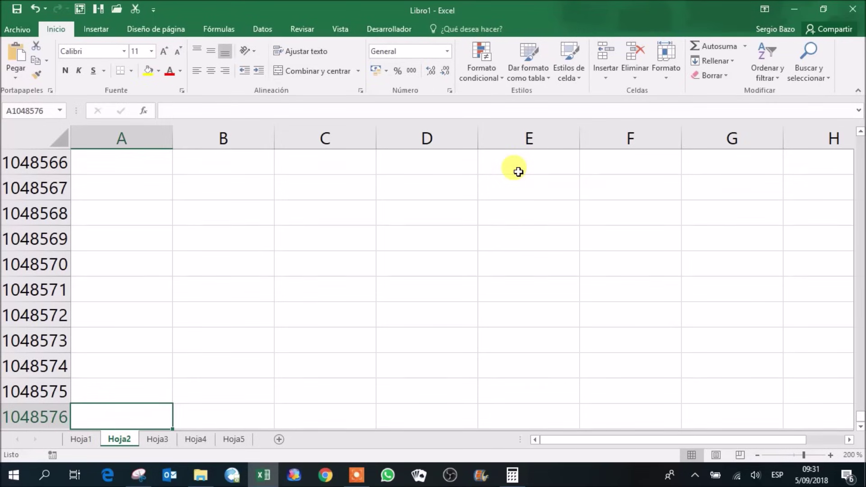
pyautogui.hotkey('ctrl', 'Up')
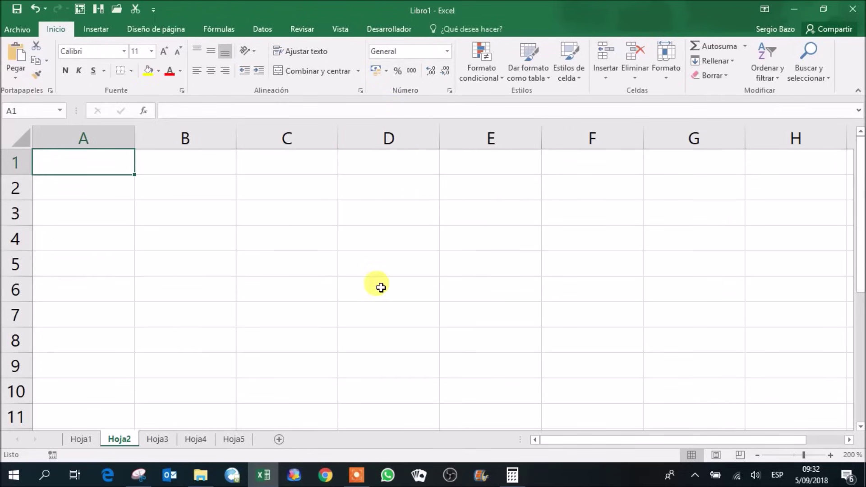
# Step: Select cells D6, F4, D9, C4, E6 and G3 in turn, then center cell C6
pyautogui.click(380, 286)
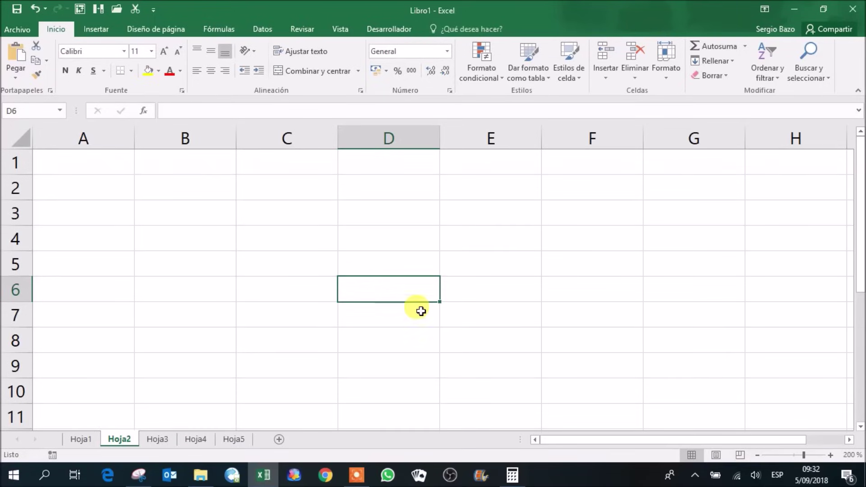
pyautogui.click(619, 245)
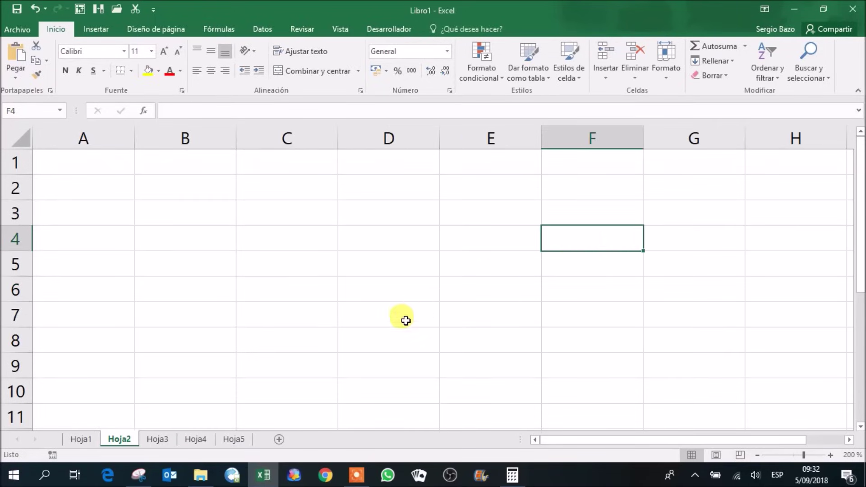
pyautogui.click(363, 366)
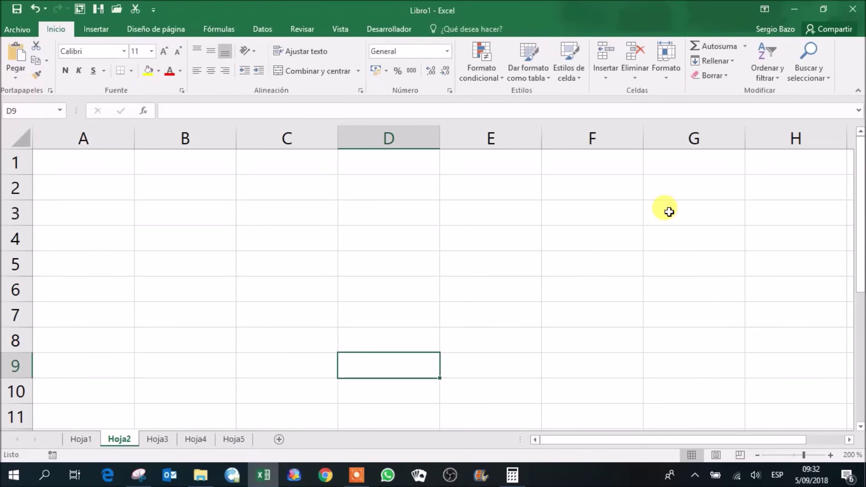
pyautogui.click(274, 242)
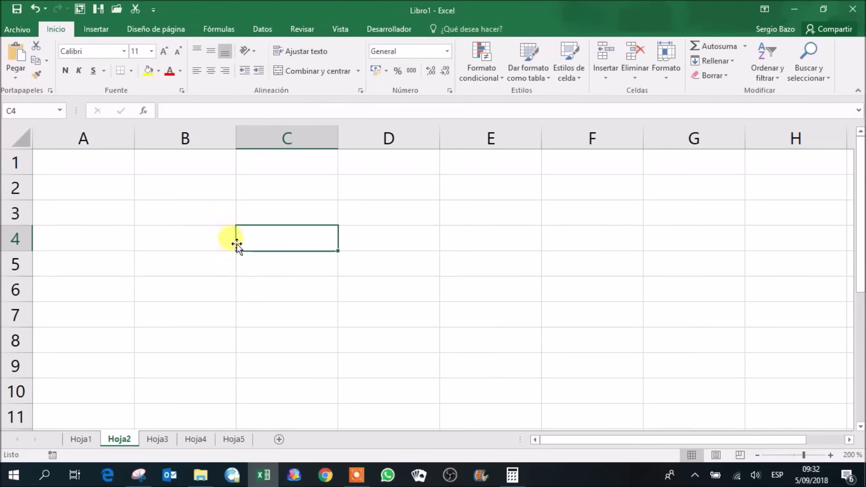
pyautogui.click(517, 287)
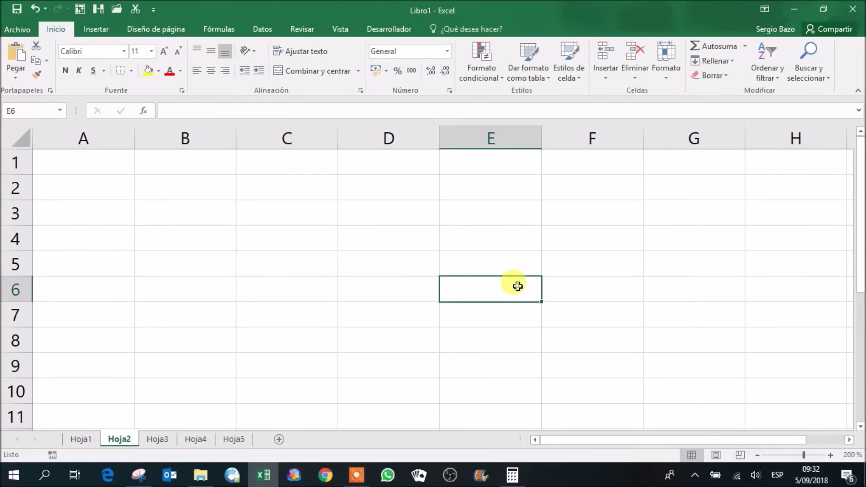
pyautogui.click(681, 210)
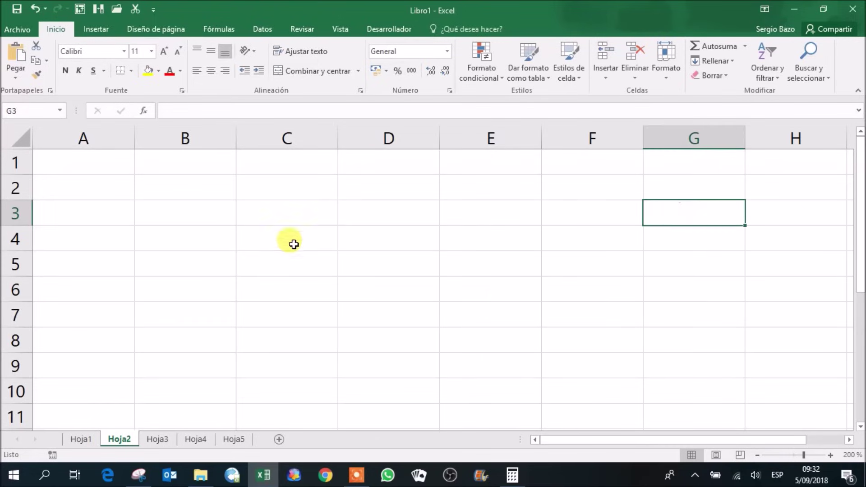
pyautogui.click(274, 288)
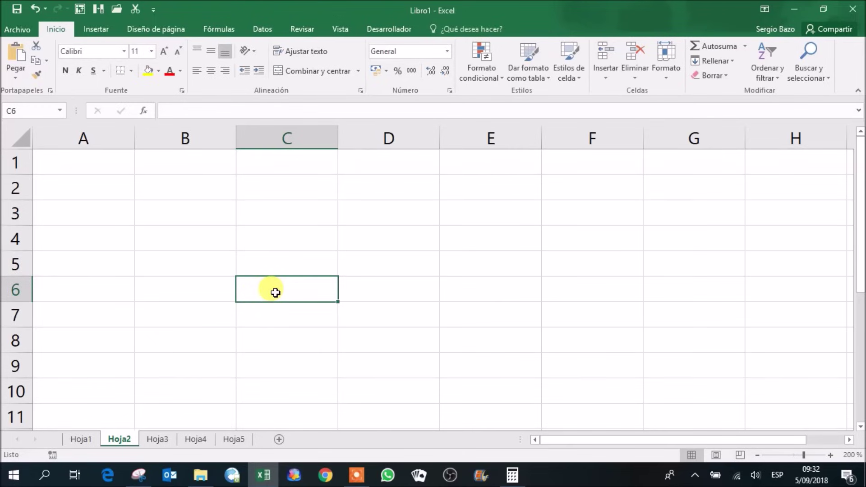
pyautogui.click(209, 70)
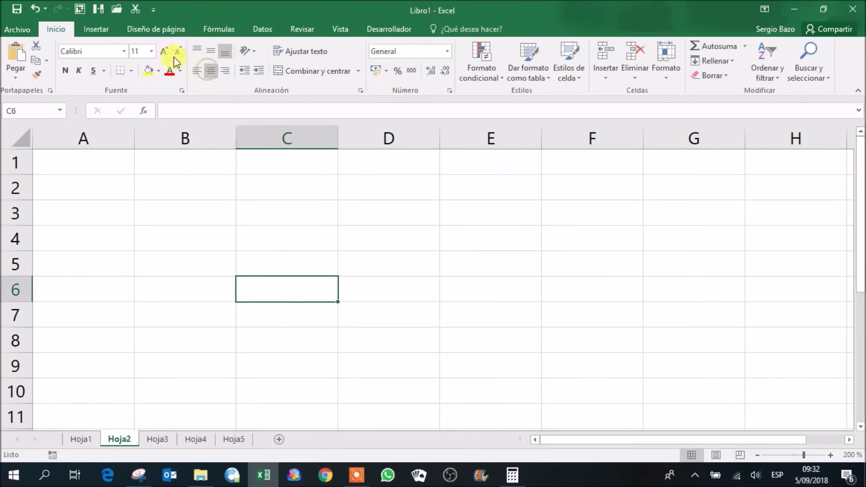
# Step: Enlarge C6's font two steps and enter the label C6 in it
pyautogui.click(164, 51)
pyautogui.click(163, 52)
pyautogui.click(163, 51)
pyautogui.click(163, 51)
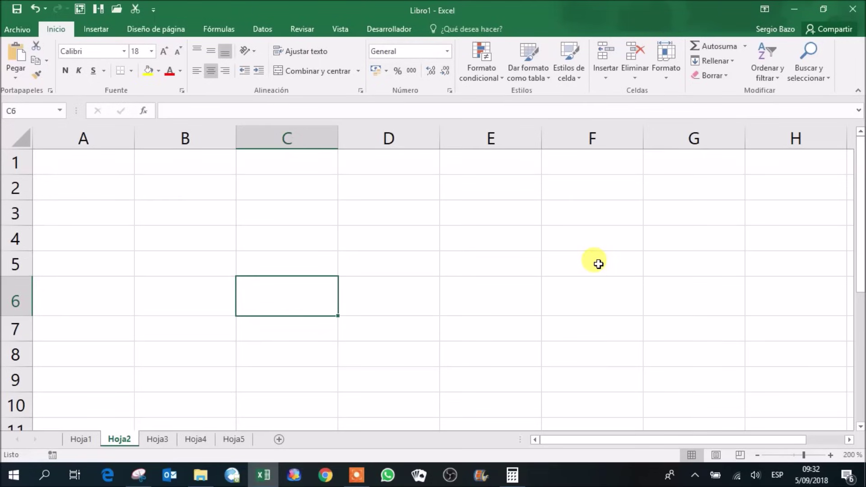
pyautogui.write('C')
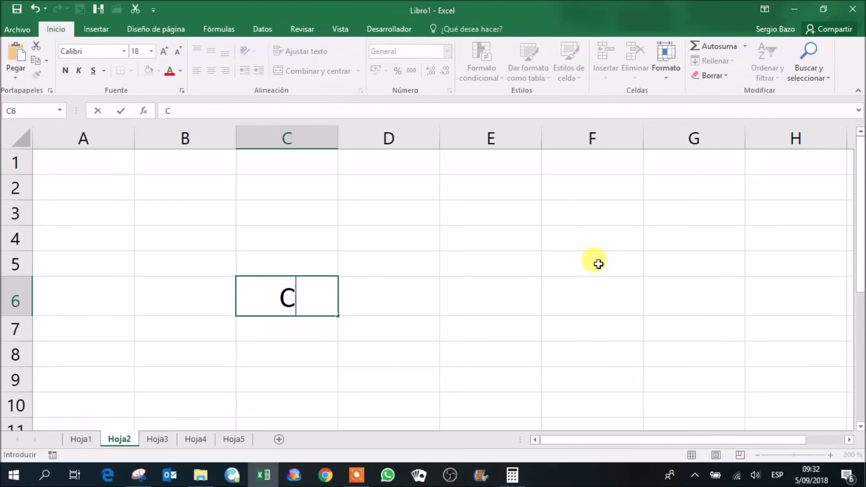
pyautogui.write('6')
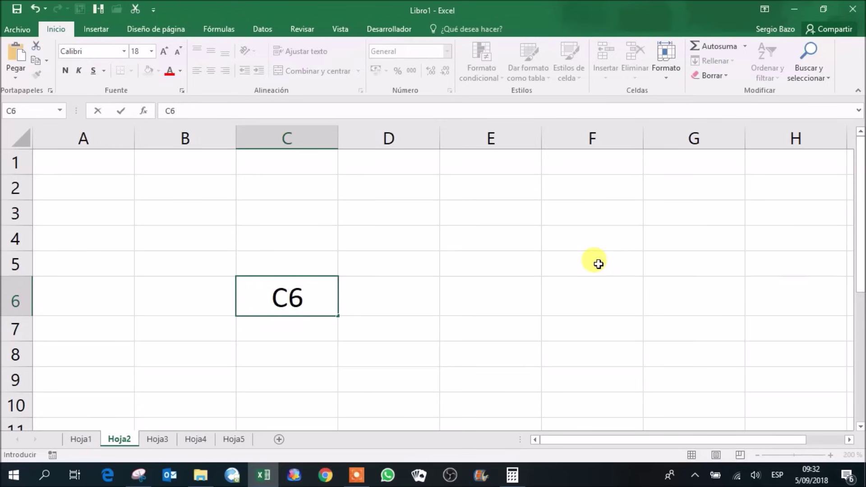
pyautogui.press('Return')
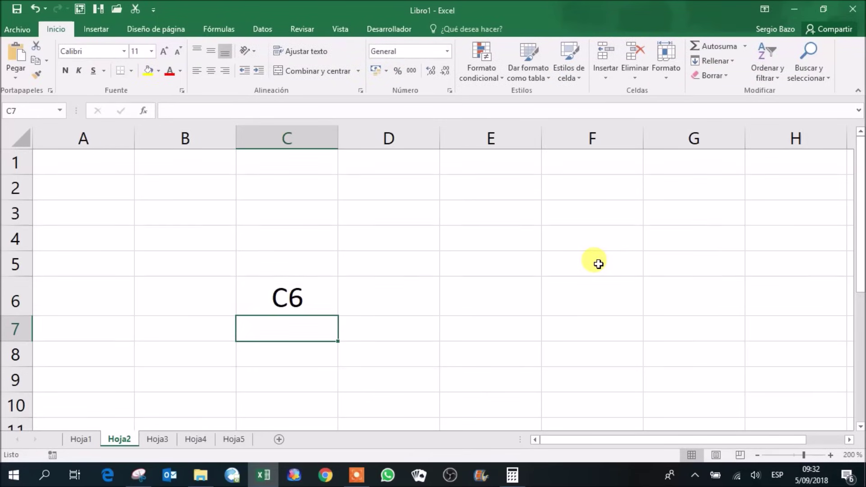
pyautogui.click(307, 294)
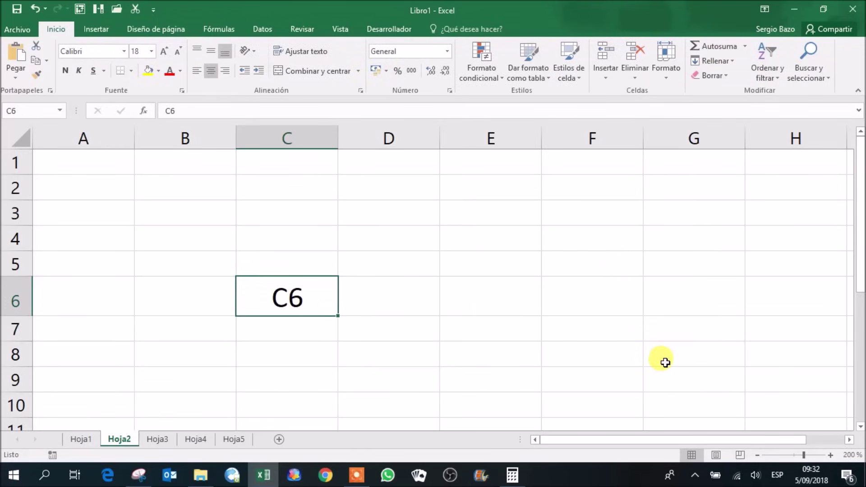
# Step: Enter the label F9 in cell F9 with a font two steps larger, centred
pyautogui.click(617, 385)
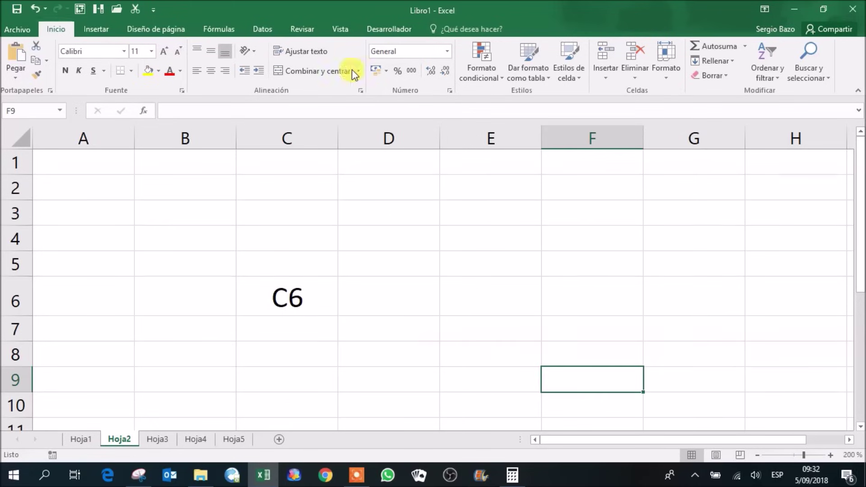
pyautogui.click(164, 53)
pyautogui.click(164, 53)
pyautogui.click(164, 53)
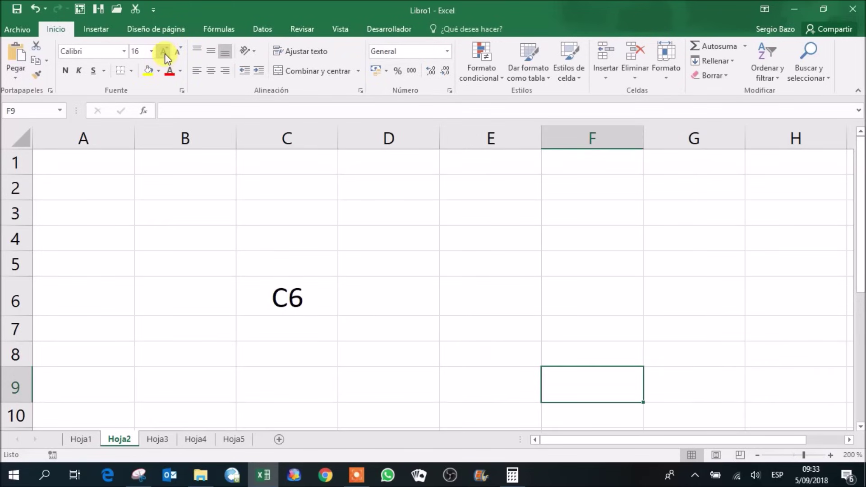
pyautogui.click(214, 71)
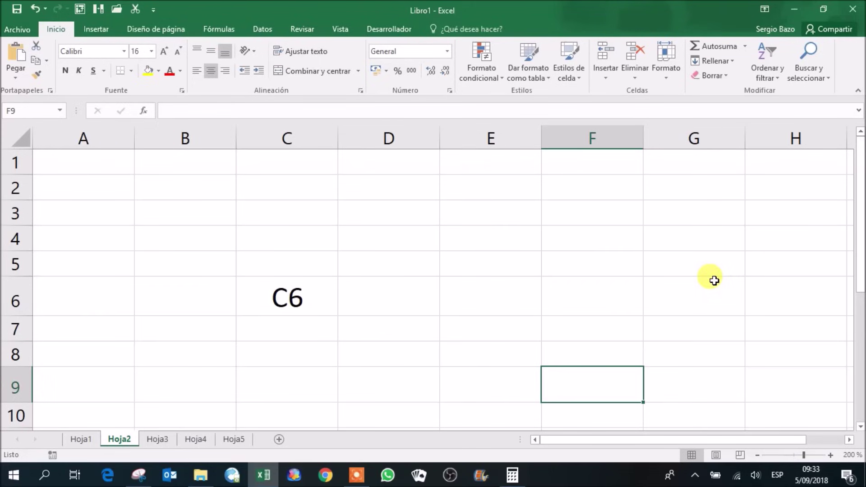
pyautogui.write('F9')
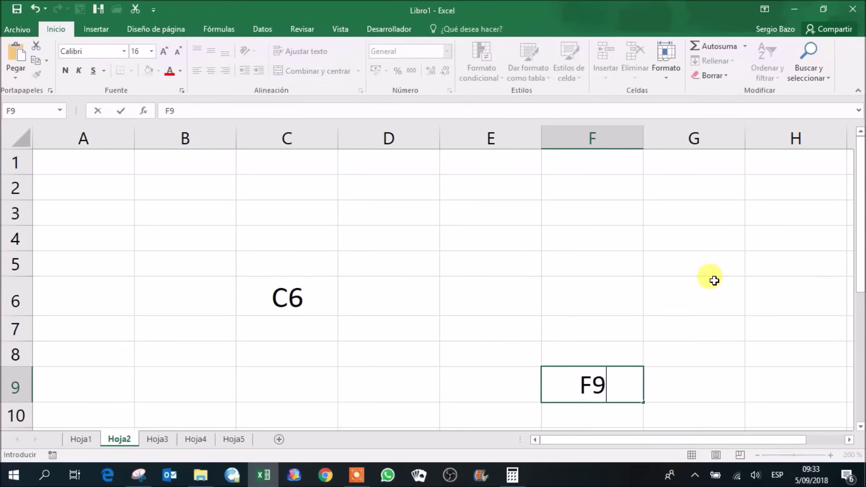
pyautogui.click(691, 216)
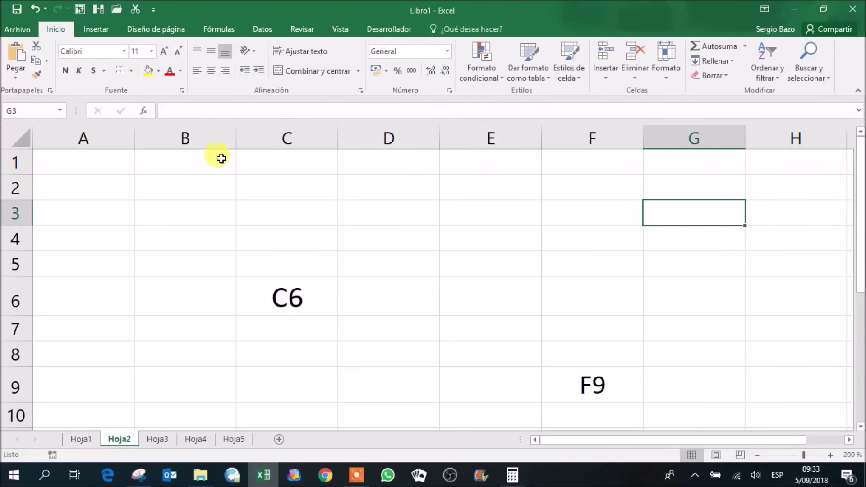
# Step: Enter the label g3 in cell G3 with a font two steps larger, centred
pyautogui.click(163, 51)
pyautogui.click(163, 51)
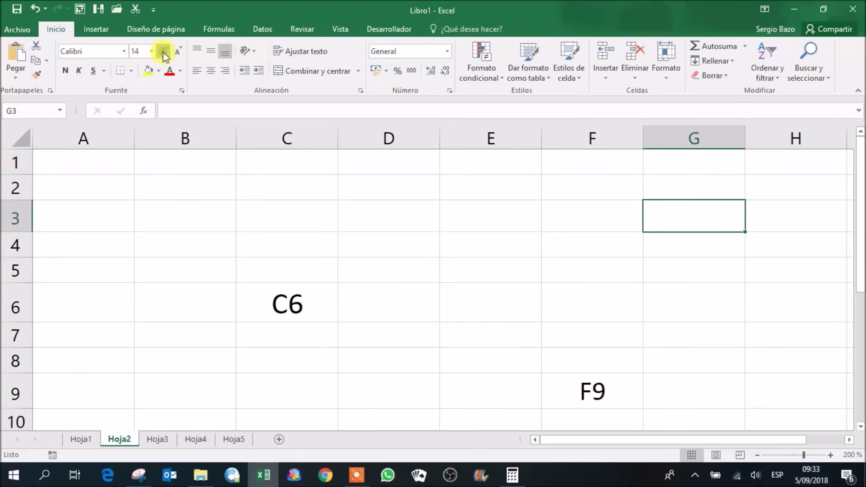
pyautogui.click(163, 51)
pyautogui.click(212, 73)
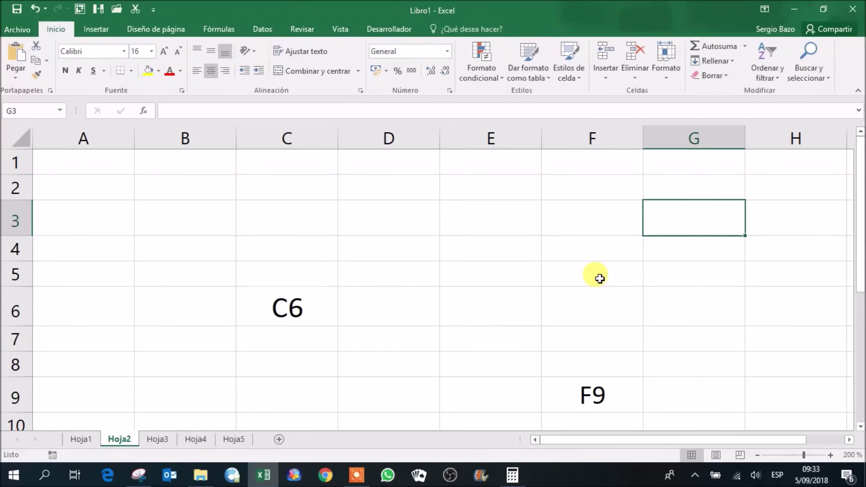
pyautogui.write('g3')
pyautogui.press('Return')
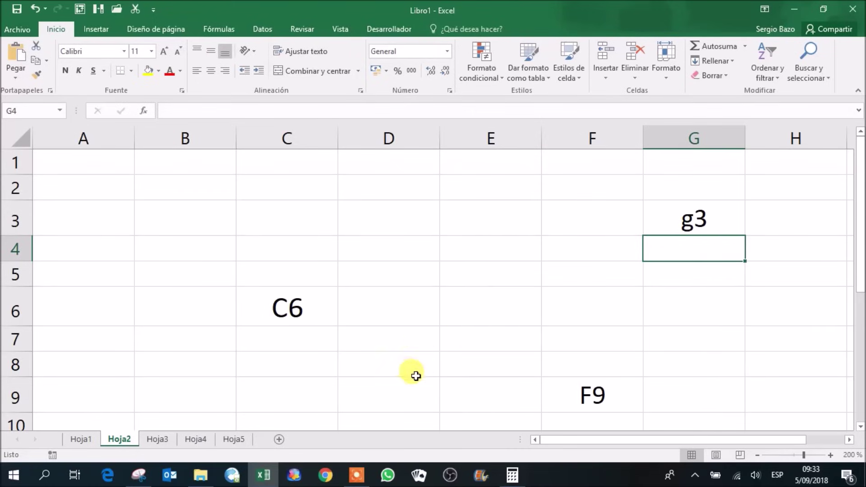
pyautogui.click(384, 361)
# Step: Select cells E4, G7, B8 and A3, then scroll right to show columns H through O
pyautogui.click(518, 243)
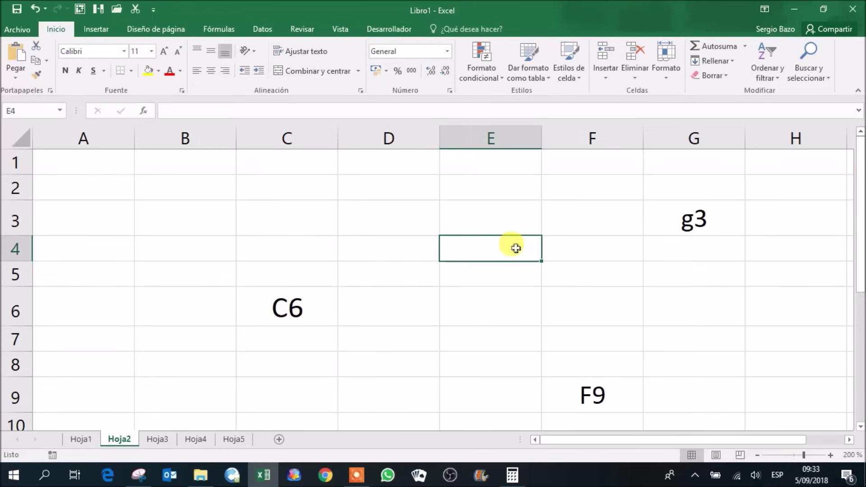
pyautogui.click(717, 340)
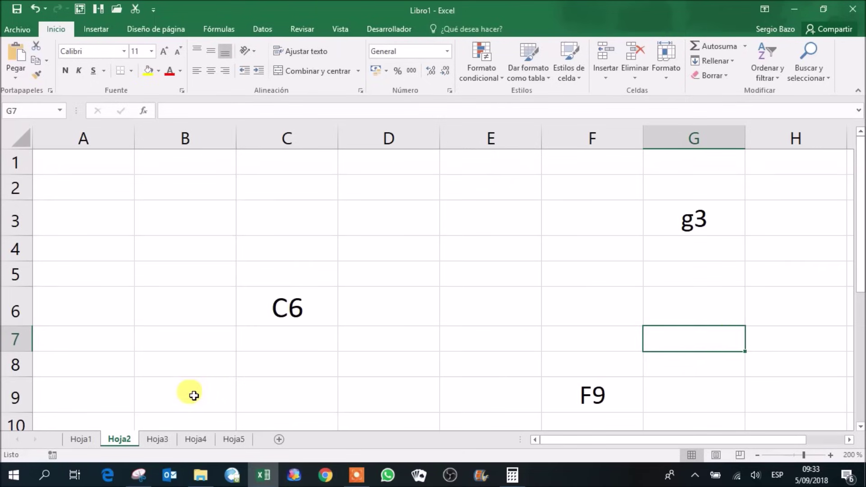
pyautogui.click(185, 364)
pyautogui.click(104, 230)
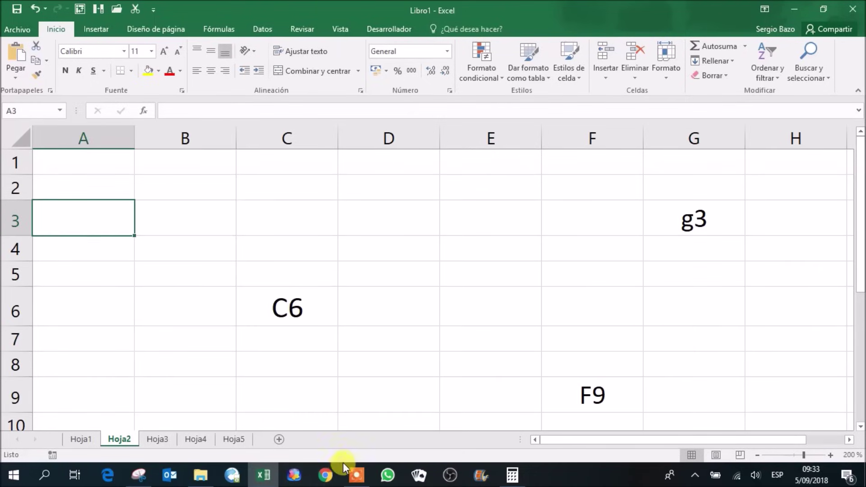
pyautogui.click(849, 439)
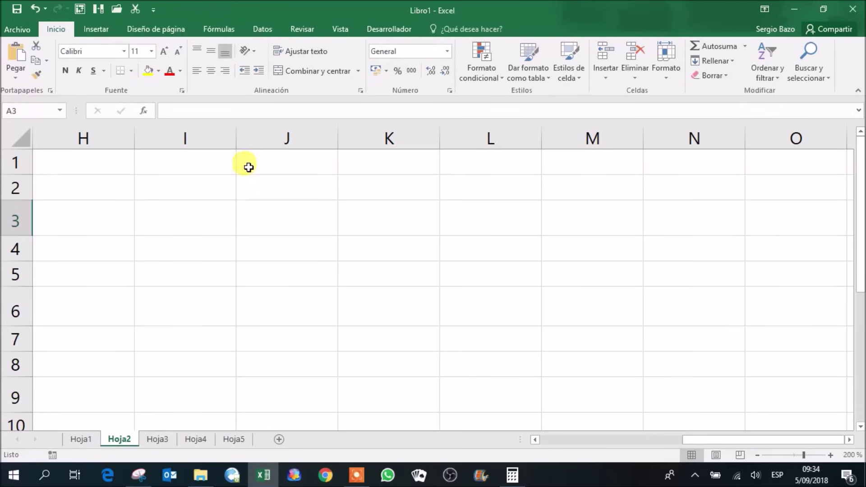
# Step: Select the block I2:M7 and preview a fill colour on it
pyautogui.click(179, 186)
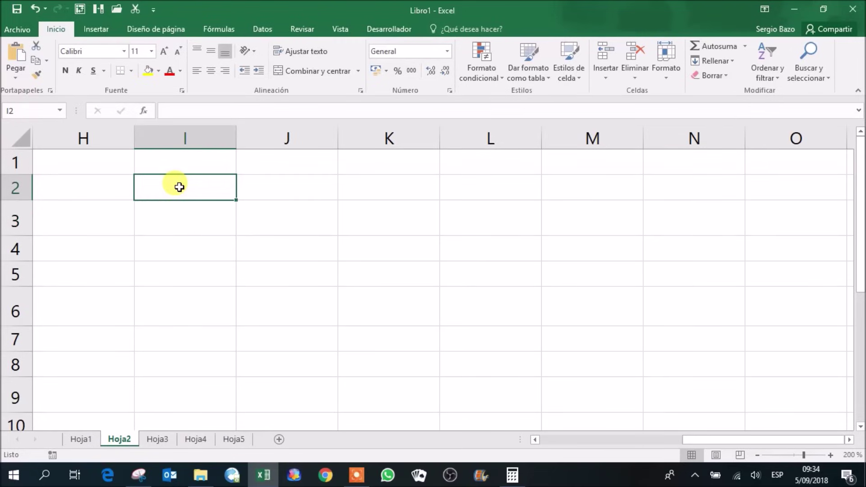
pyautogui.moveTo(179, 187); pyautogui.dragTo(333, 236)
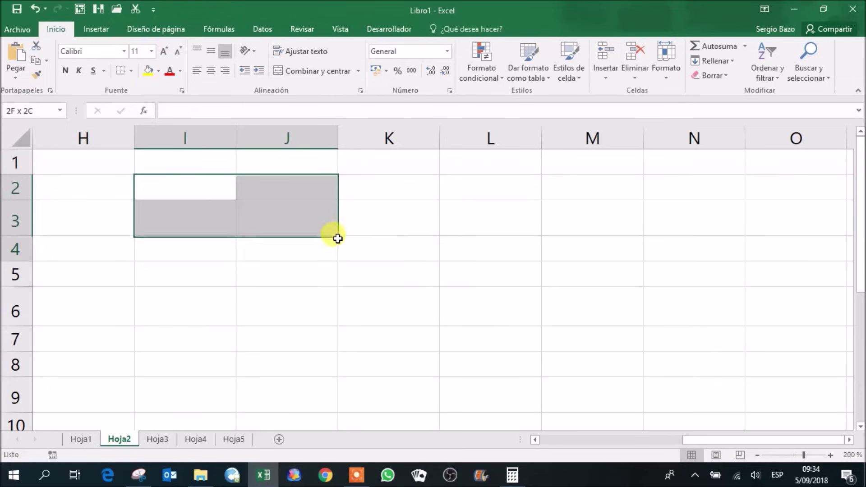
pyautogui.moveTo(334, 235)
pyautogui.mouseDown()
pyautogui.moveTo(531, 339)
pyautogui.moveTo(556, 341)
pyautogui.mouseUp()
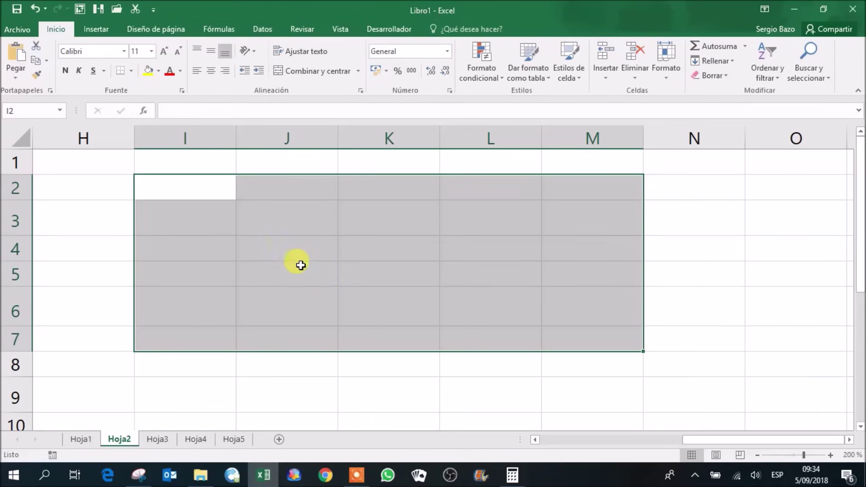
pyautogui.click(158, 71)
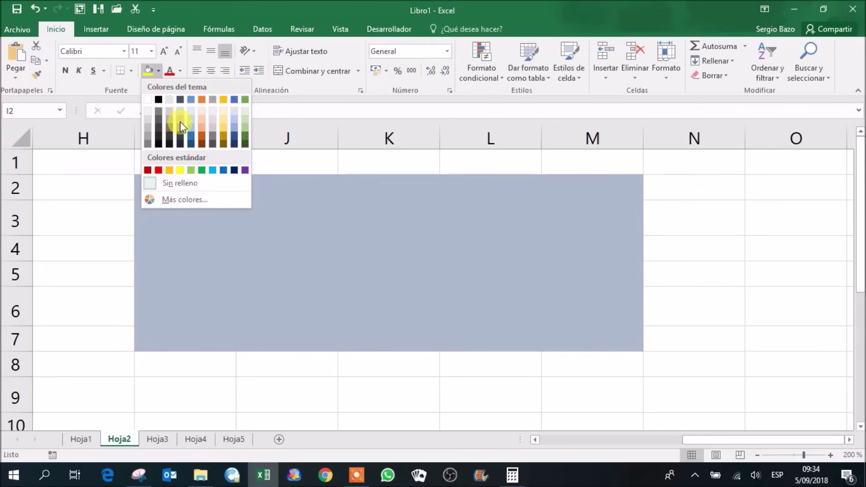
# Step: Give I2:M7 a blue-grey fill, merge and centre it, middle-align it, and raise the font to 20
pyautogui.click(180, 118)
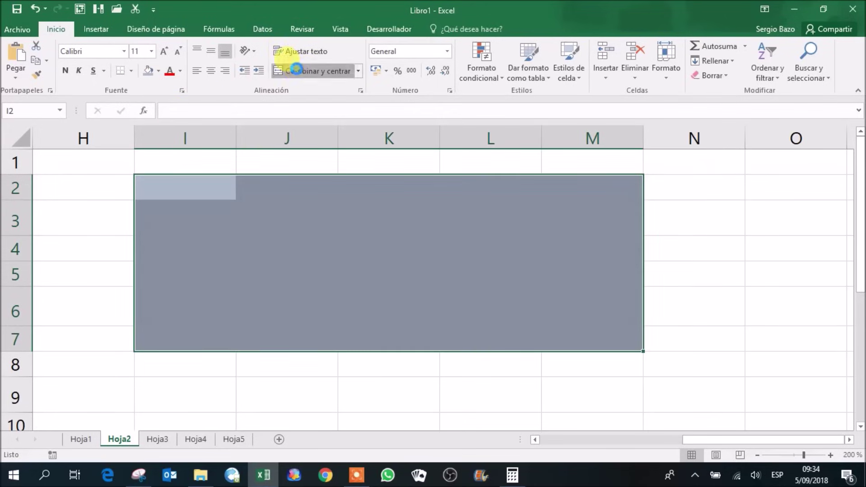
pyautogui.click(297, 72)
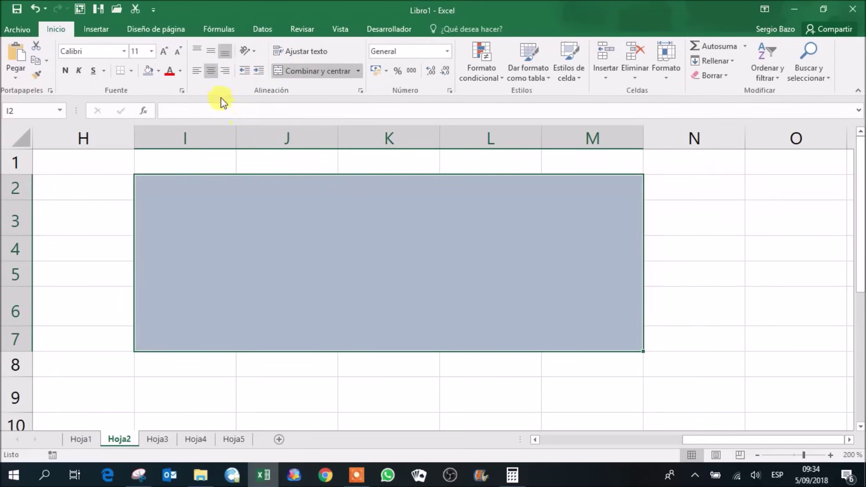
pyautogui.click(211, 51)
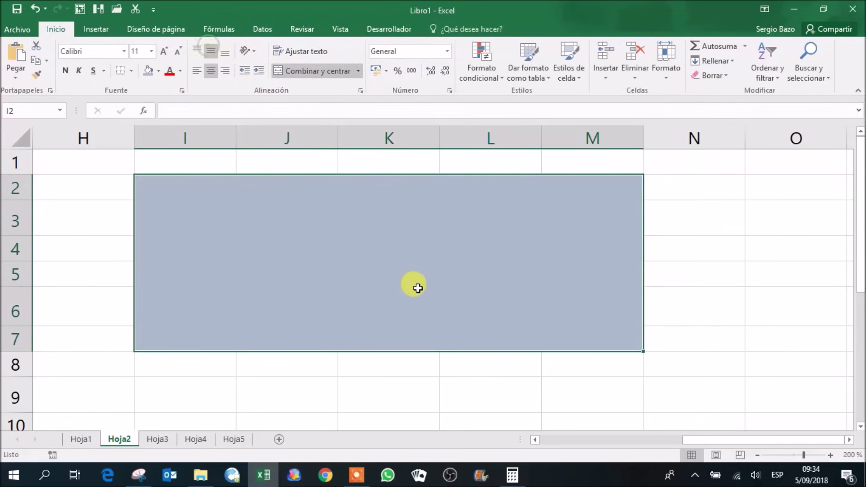
pyautogui.click(163, 51)
pyautogui.click(163, 51)
pyautogui.click(163, 51)
pyautogui.click(163, 51)
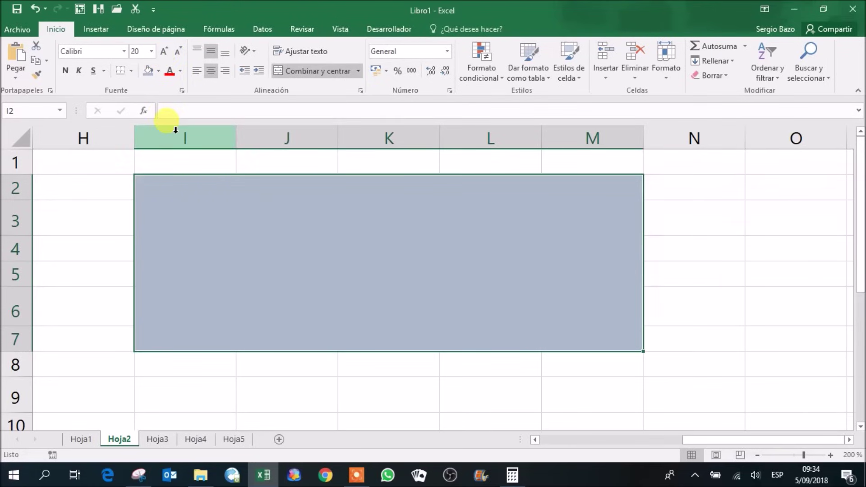
# Step: Enter the label 'i2:m7' in the merged block and reselect it
pyautogui.write('i2')
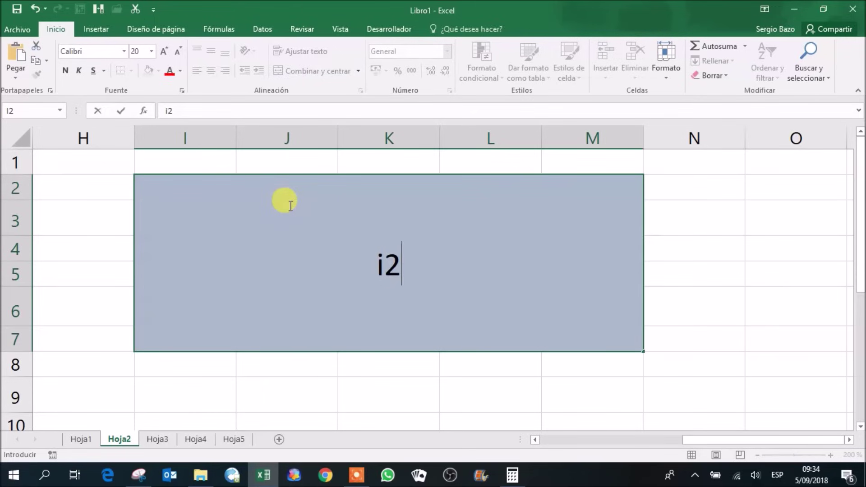
pyautogui.write(':')
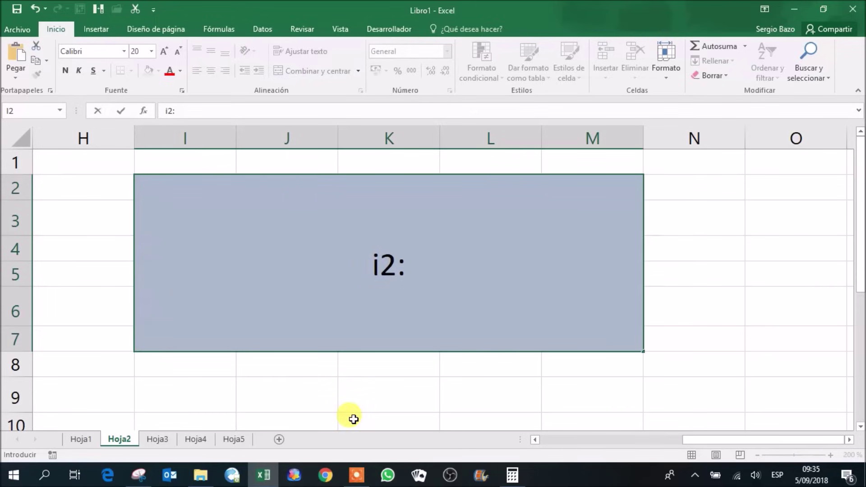
pyautogui.write('m7')
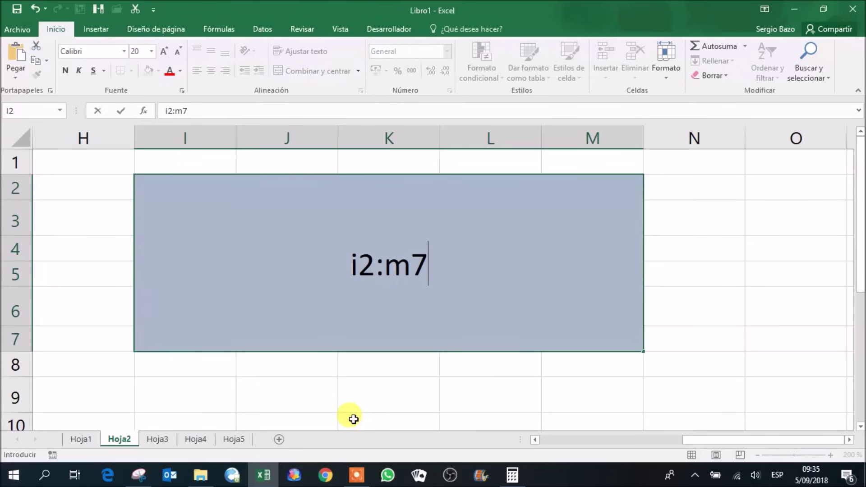
pyautogui.press('Return')
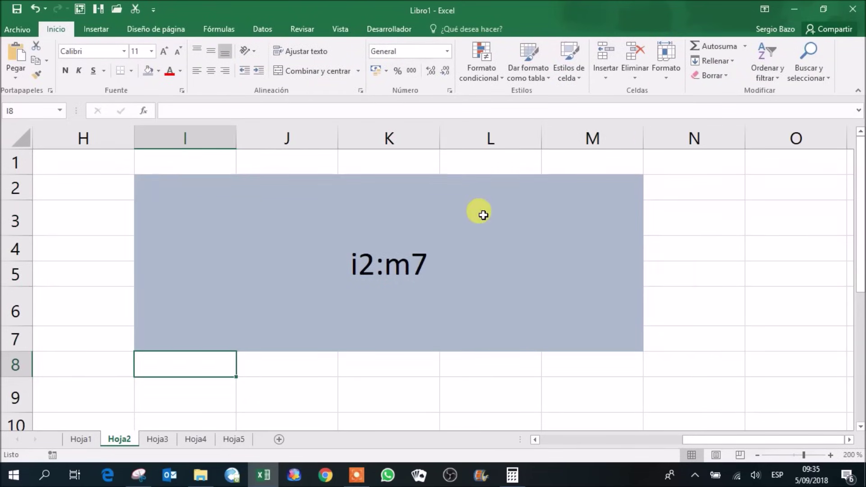
pyautogui.click(169, 191)
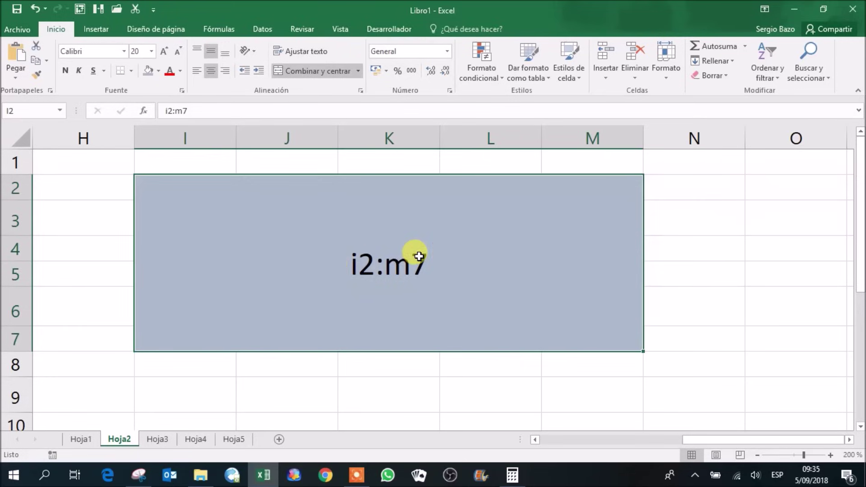
pyautogui.click(859, 427)
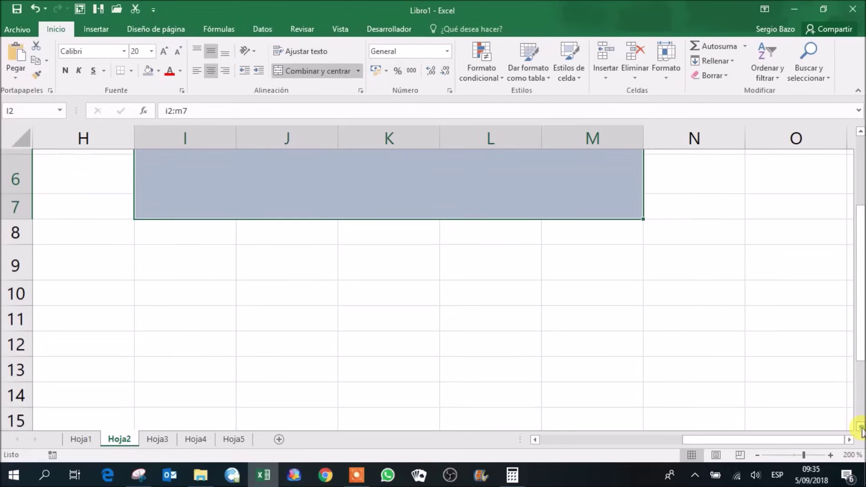
# Step: Enter 3 and 4 in I11:J11, then 2 and 5 in I12:J12
pyautogui.click(188, 247)
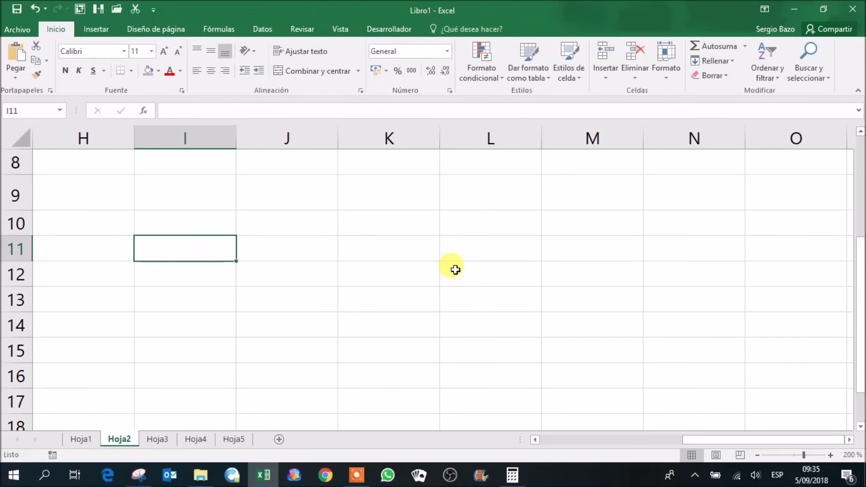
pyautogui.write('3')
pyautogui.press('Tab')
pyautogui.write('4')
pyautogui.press('Down')
pyautogui.press('Left')
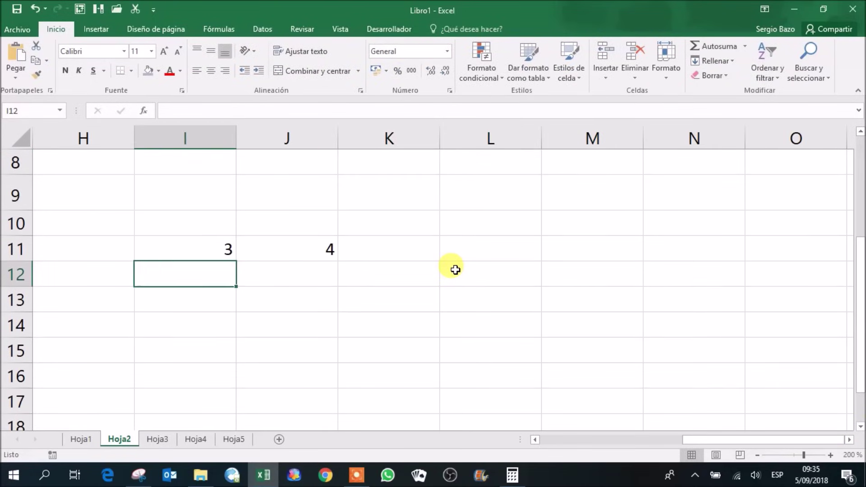
pyautogui.write('2')
pyautogui.press('Tab')
pyautogui.write('5')
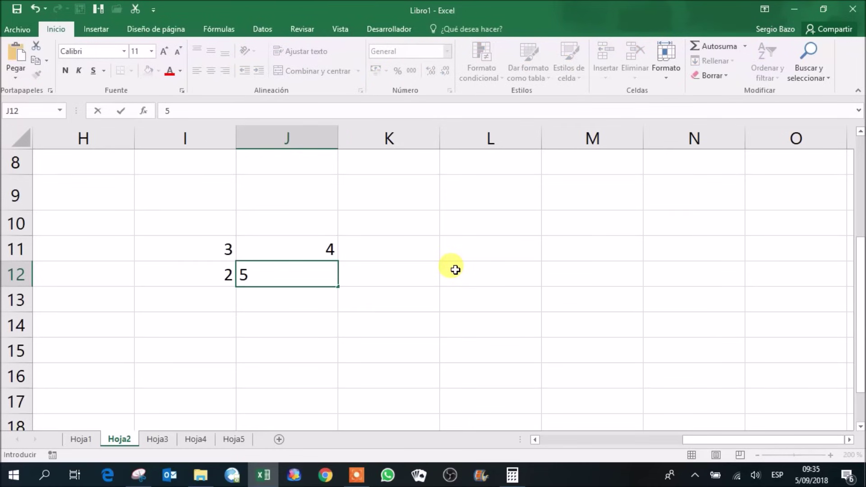
pyautogui.press('Down')
# Step: Enter 3 and 8 in I13:J13, then 2 and 9 in I14:J14
pyautogui.press('Left')
pyautogui.write('3')
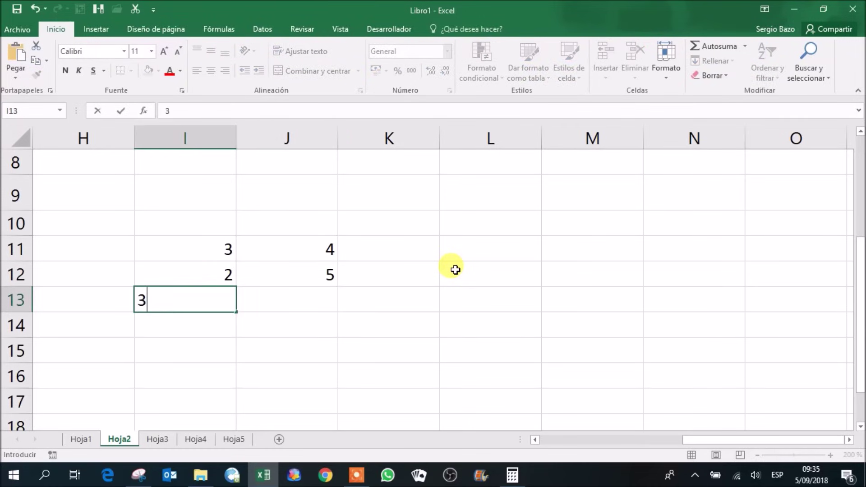
pyautogui.press('Tab')
pyautogui.write('8')
pyautogui.press('Down')
pyautogui.press('Left')
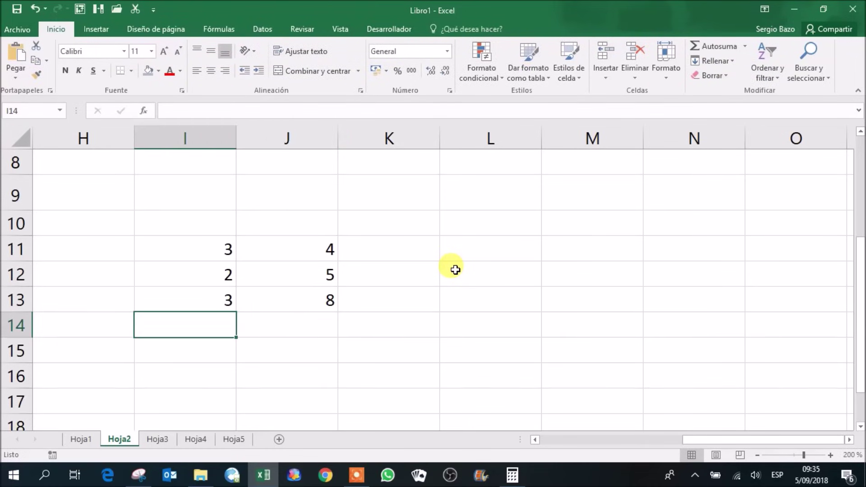
pyautogui.write('2')
pyautogui.press('Tab')
pyautogui.write('9')
pyautogui.press('Tab')
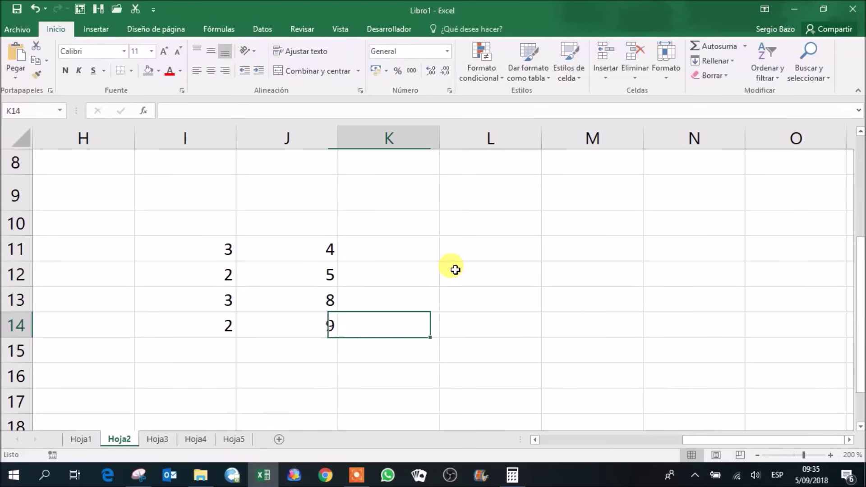
# Step: Move around the I11:J14 number block with the arrow keys, ending on L12
pyautogui.press('Up')
pyautogui.press('Right')
pyautogui.press('Left')
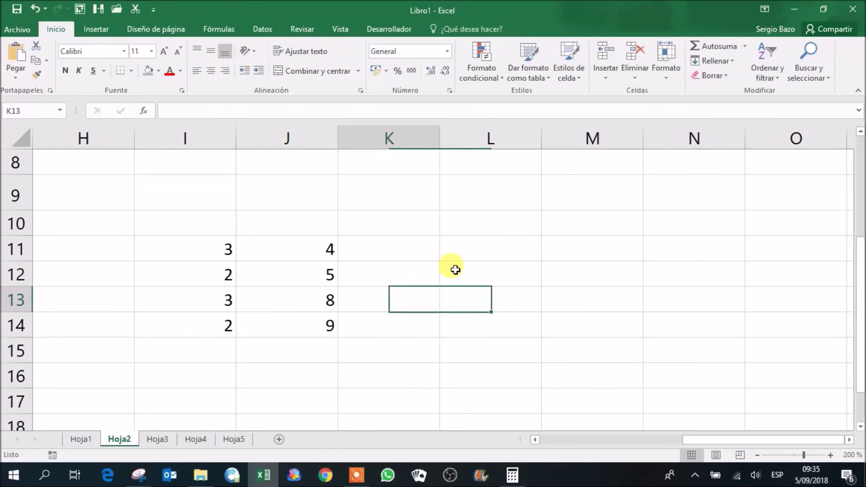
pyautogui.press('Left')
pyautogui.press('Left')
pyautogui.press('Up')
pyautogui.press('Up')
pyautogui.press('Right')
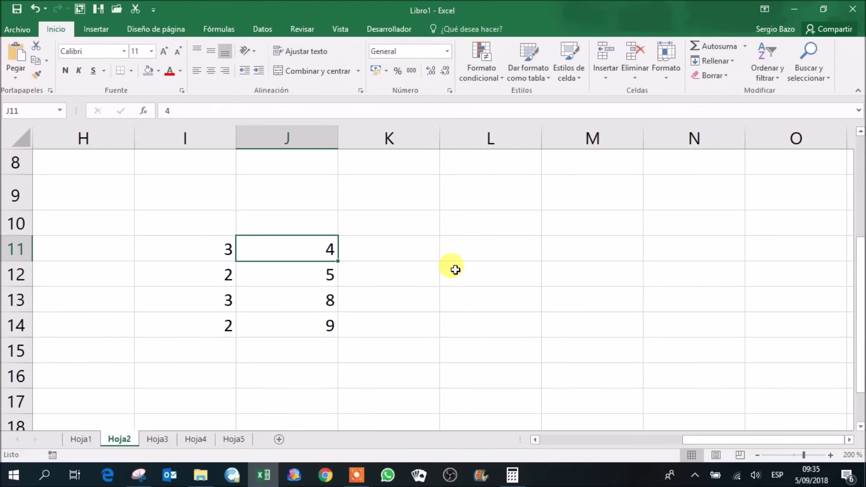
pyautogui.press('Down')
pyautogui.press('Down')
pyautogui.press('Down')
pyautogui.press('Left')
pyautogui.press('Up')
pyautogui.press('Up')
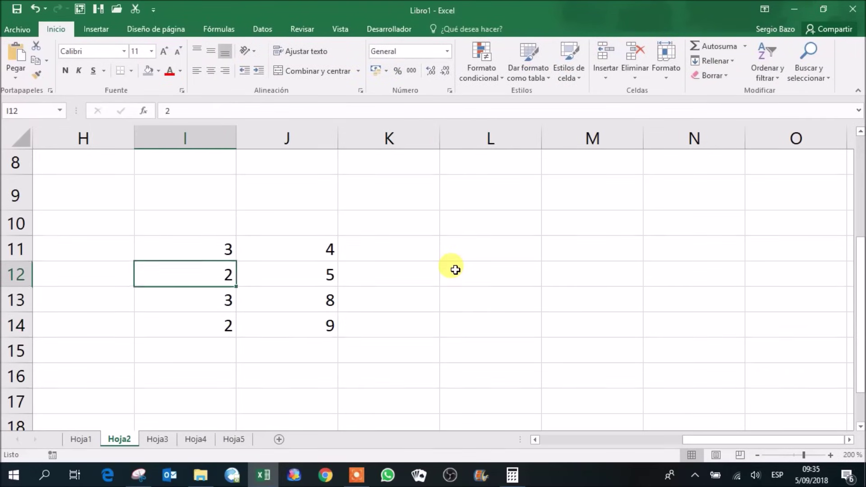
pyautogui.press('Up')
pyautogui.press('Right')
pyautogui.press('Down')
pyautogui.press('Down')
pyautogui.press('Down')
pyautogui.press('Left')
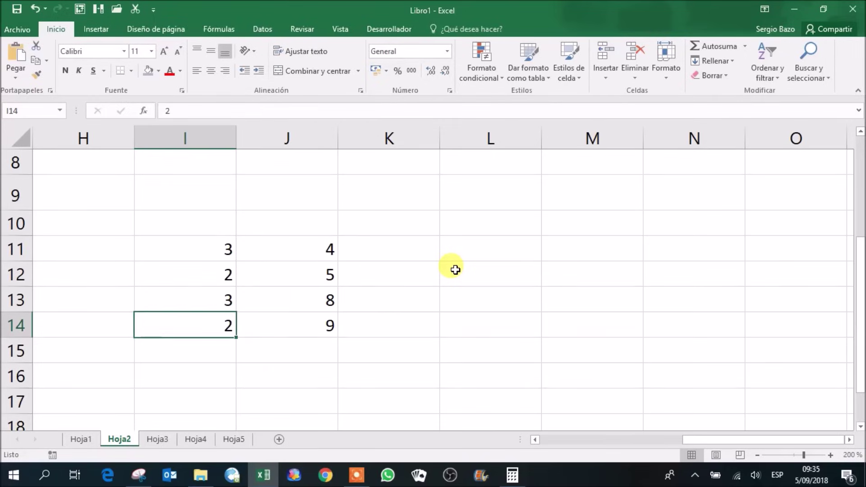
pyautogui.press('Up')
pyautogui.press('Up')
pyautogui.press('Up')
pyautogui.press('Right')
pyautogui.press('Right')
pyautogui.press('Right')
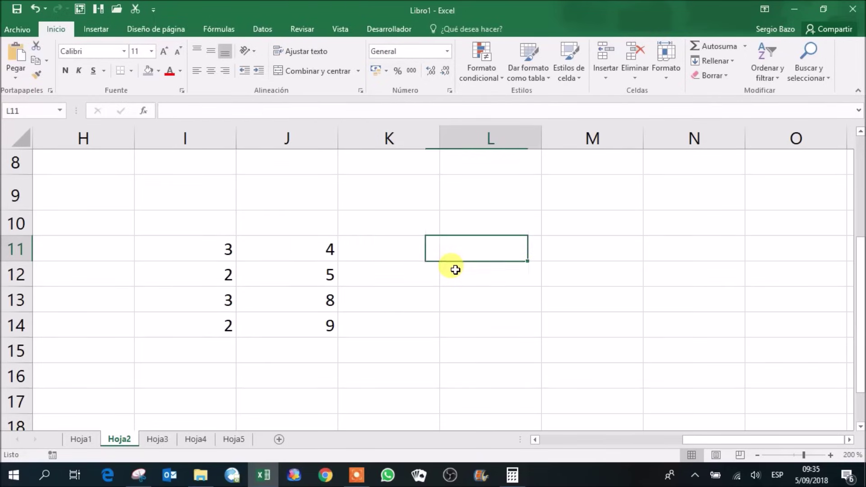
pyautogui.press('Down')
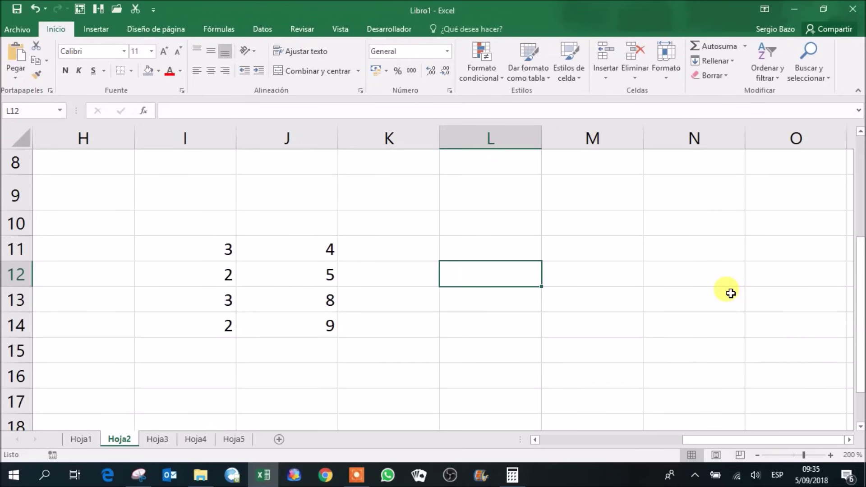
# Step: Enter =SUMA(I11:J14) in L12 to total the number block
pyautogui.write('=suma')
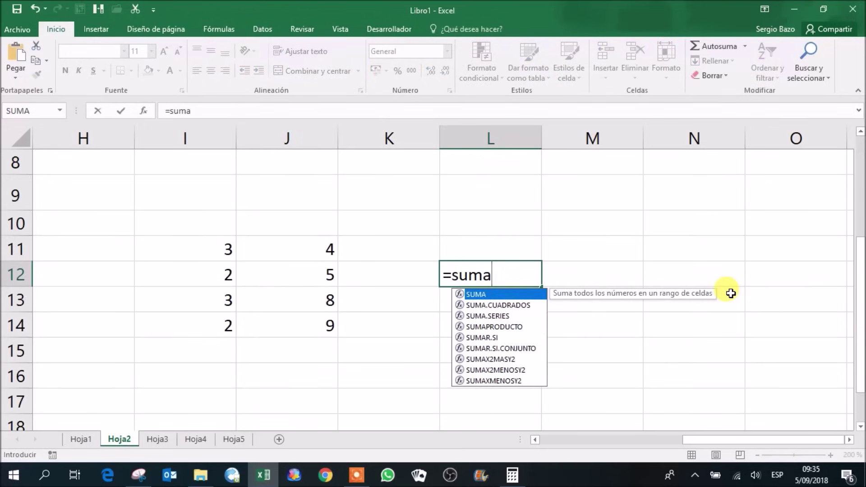
pyautogui.write('(')
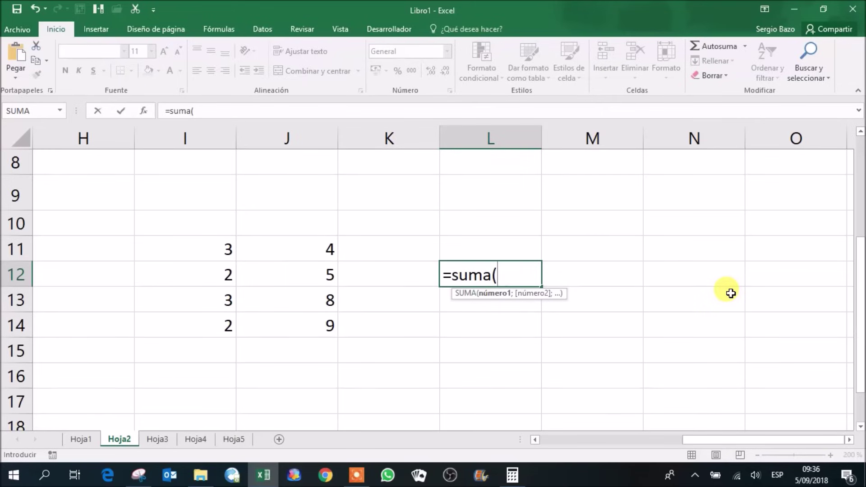
pyautogui.write('i11:')
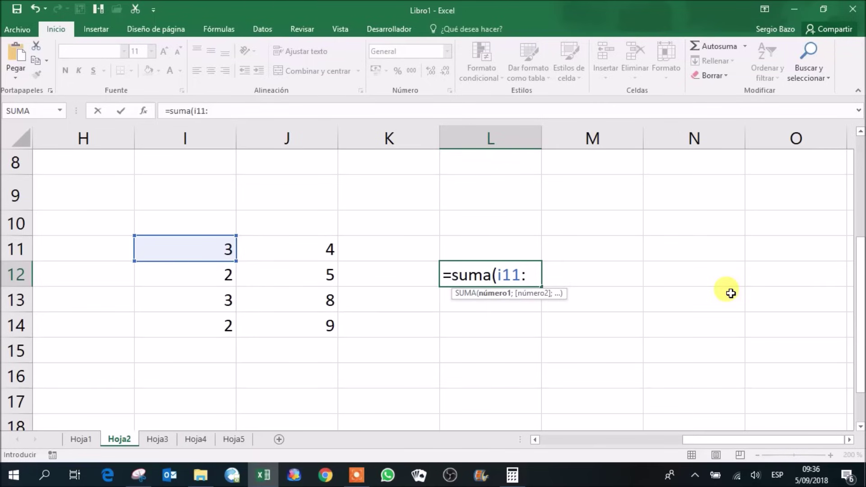
pyautogui.write('j')
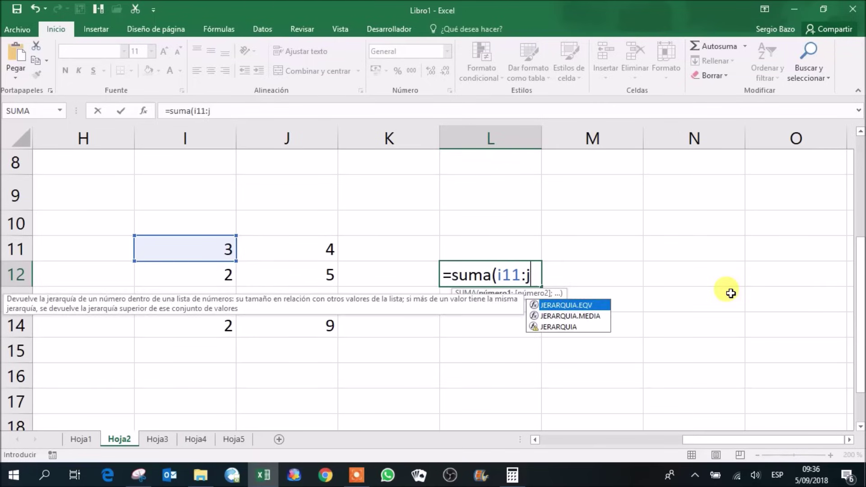
pyautogui.write('14')
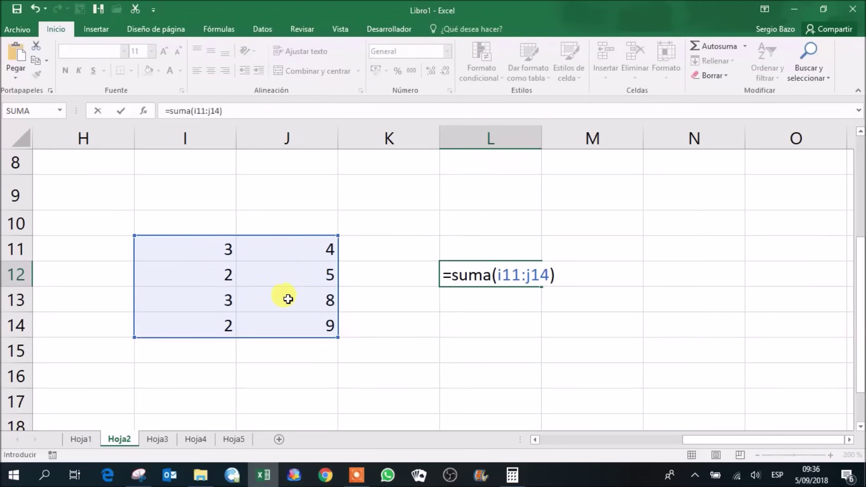
pyautogui.press('Return')
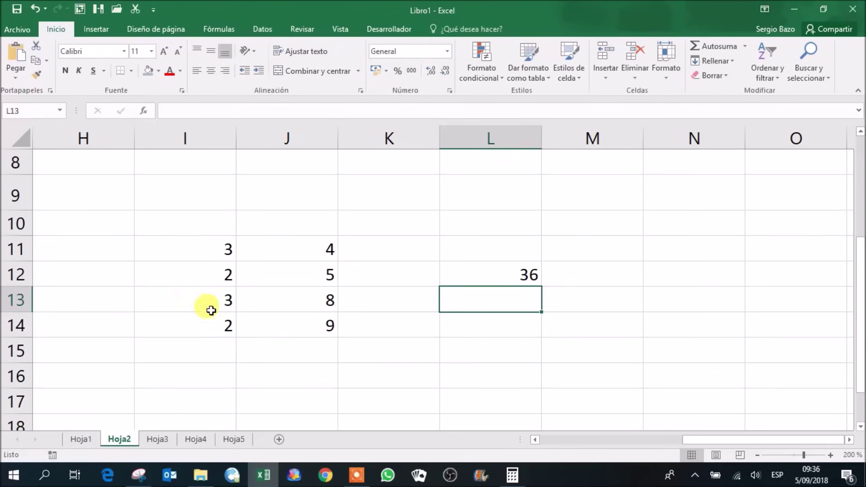
# Step: Reopen the L12 formula to inspect it, then confirm it unchanged
pyautogui.click(473, 276)
pyautogui.doubleClick(472, 276)
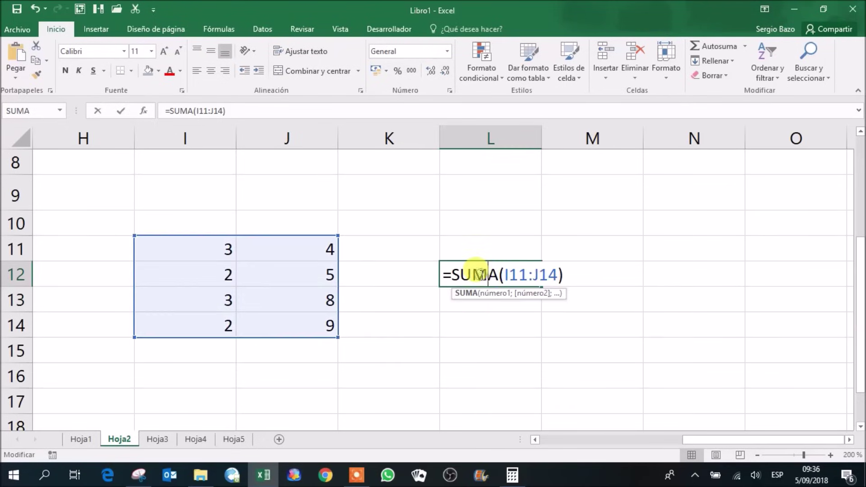
pyautogui.click(562, 271)
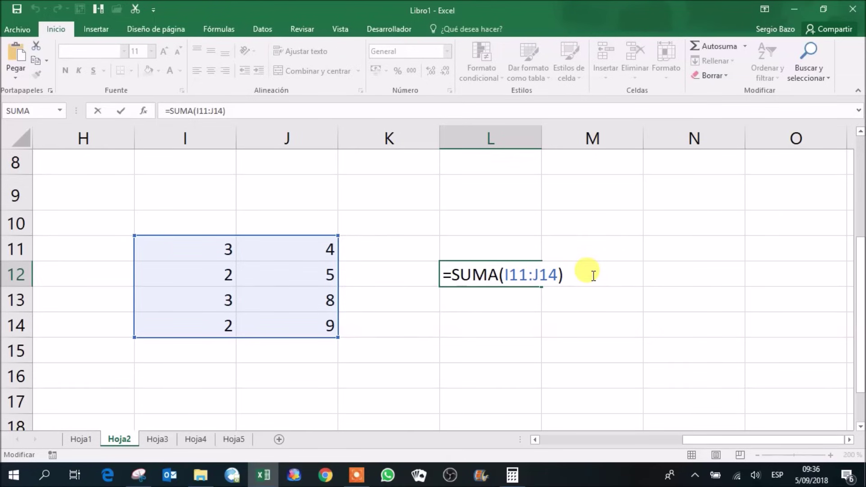
pyautogui.press('Return')
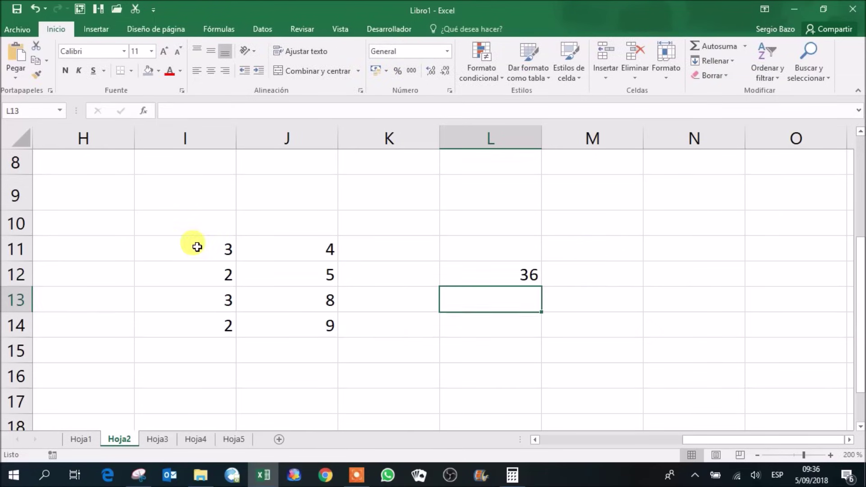
pyautogui.scroll(3, 195, 243)
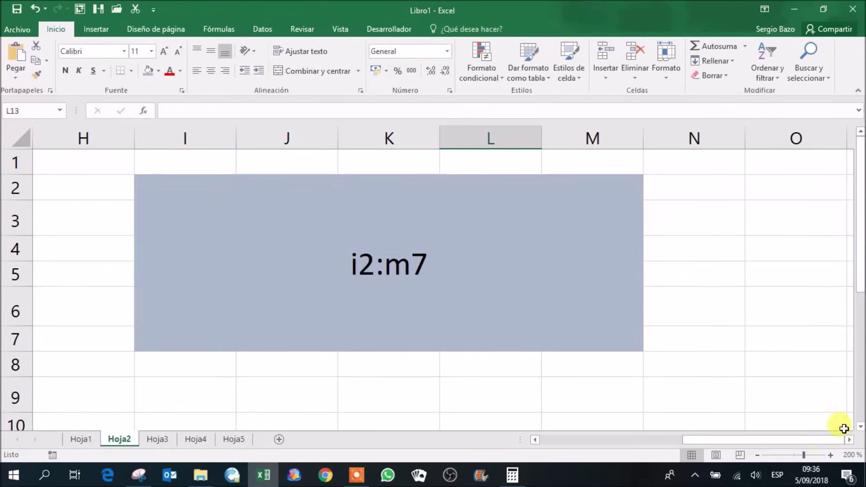
# Step: Select O2:P7, then Ctrl-add R4:S6, P9:Q12, S10:T13 and M10:N13
pyautogui.click(849, 441)
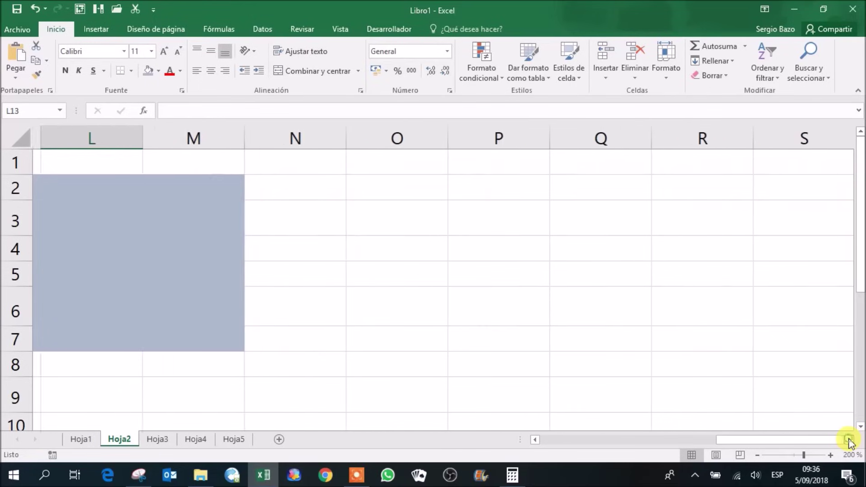
pyautogui.moveTo(272, 183)
pyautogui.mouseDown()
pyautogui.moveTo(396, 197)
pyautogui.moveTo(380, 294)
pyautogui.mouseUp()
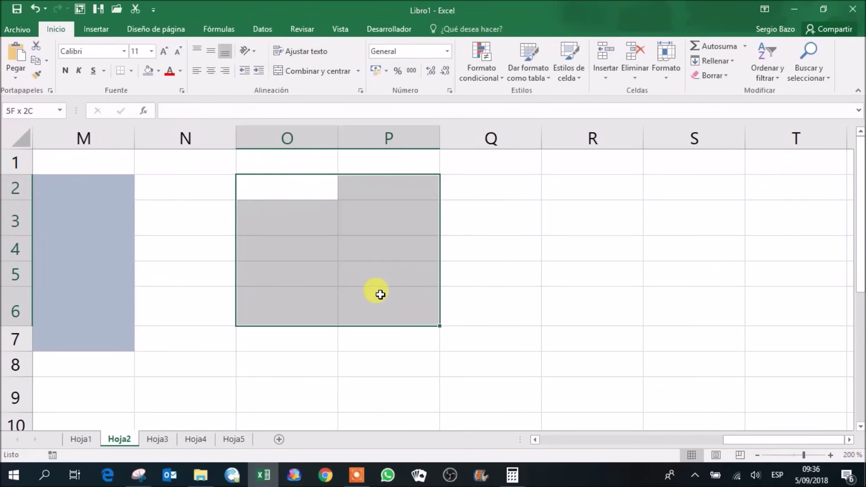
pyautogui.moveTo(268, 189); pyautogui.dragTo(393, 336)
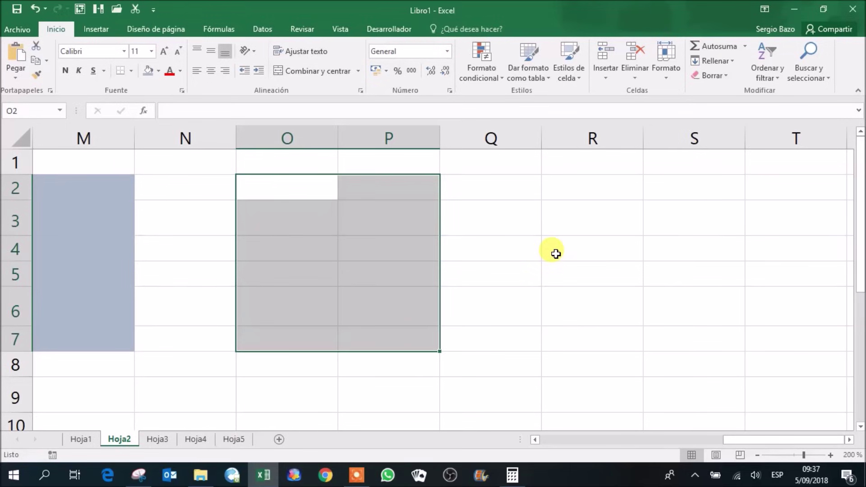
pyautogui.moveTo(554, 251); pyautogui.dragTo(680, 315)
pyautogui.moveTo(367, 383)
pyautogui.mouseDown()
pyautogui.moveTo(510, 438)
pyautogui.moveTo(518, 367)
pyautogui.mouseUp()
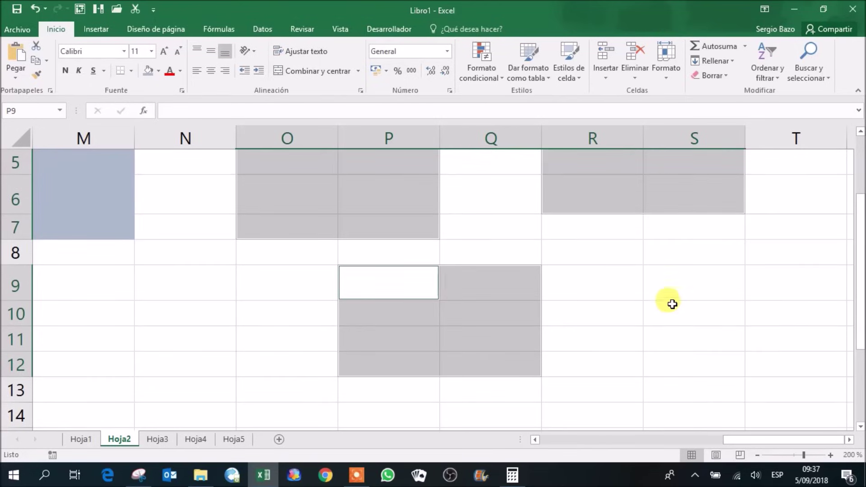
pyautogui.moveTo(667, 311); pyautogui.dragTo(765, 388)
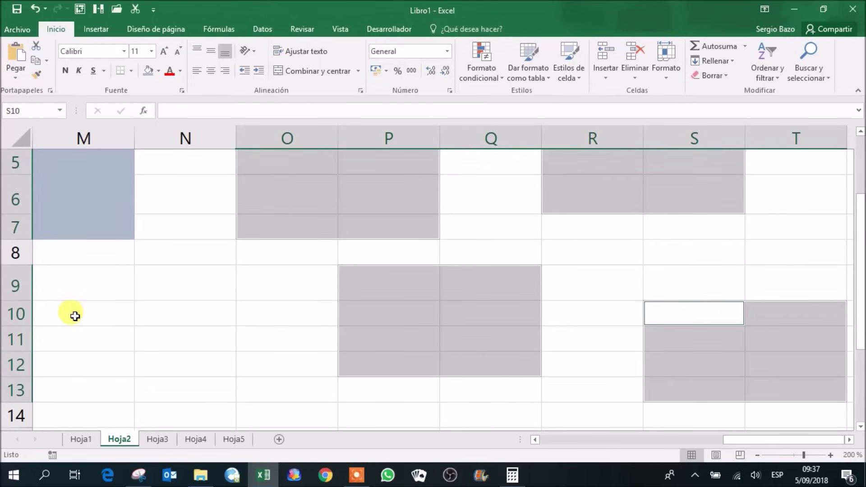
pyautogui.moveTo(74, 315); pyautogui.dragTo(195, 392)
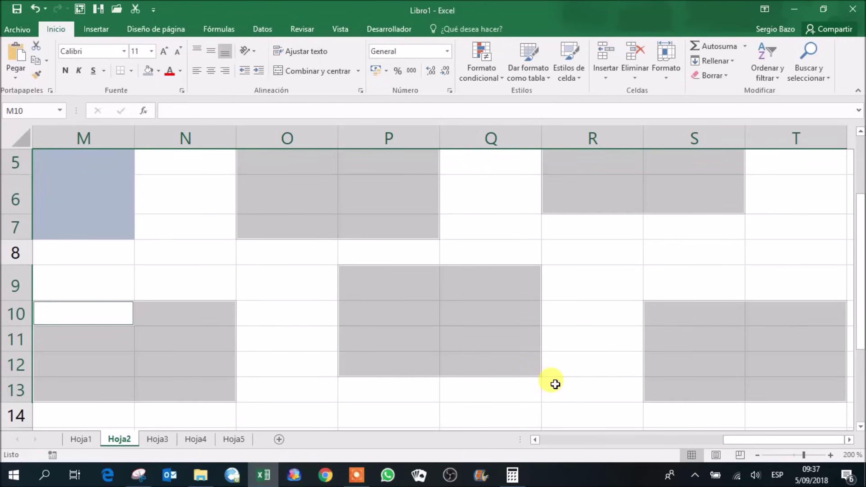
pyautogui.scroll(2, 600, 332)
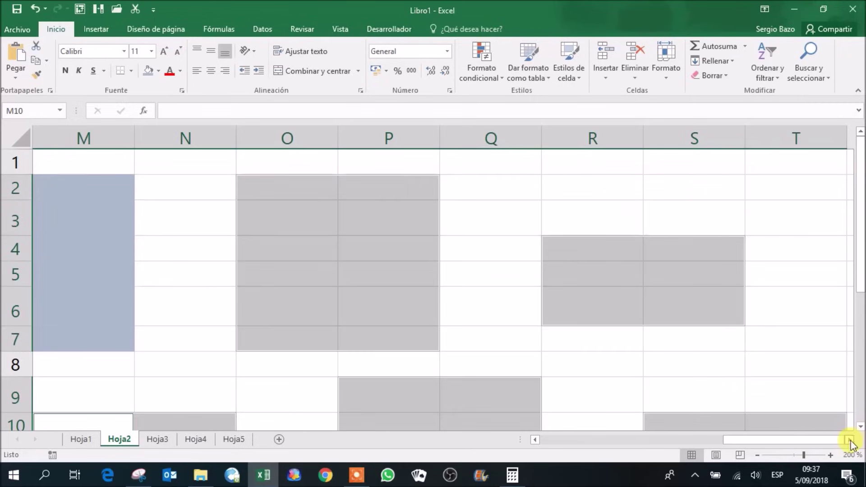
# Step: Type the new column of values down from V2, starting with 3, 4, 3
pyautogui.click(849, 440)
pyautogui.doubleClick(848, 439)
pyautogui.doubleClick(849, 439)
pyautogui.click(849, 439)
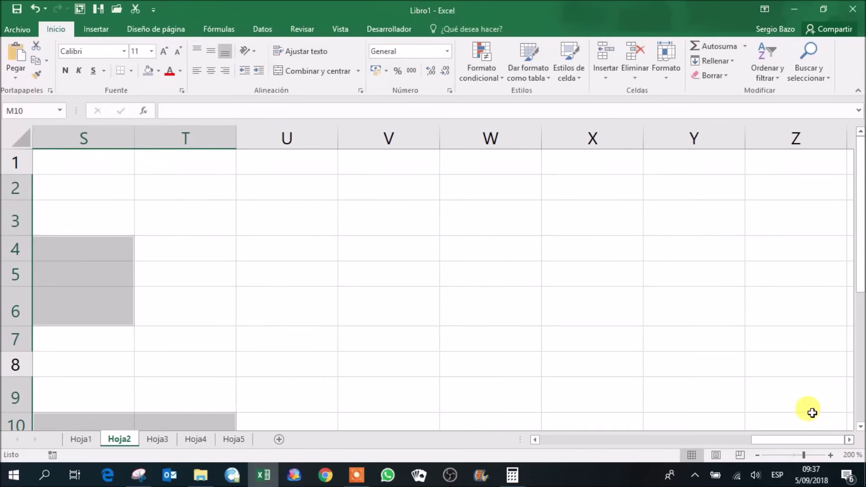
pyautogui.click(396, 181)
pyautogui.write('3')
pyautogui.press('Return')
pyautogui.write('4')
pyautogui.press('Return')
pyautogui.write('3')
pyautogui.press('Return')
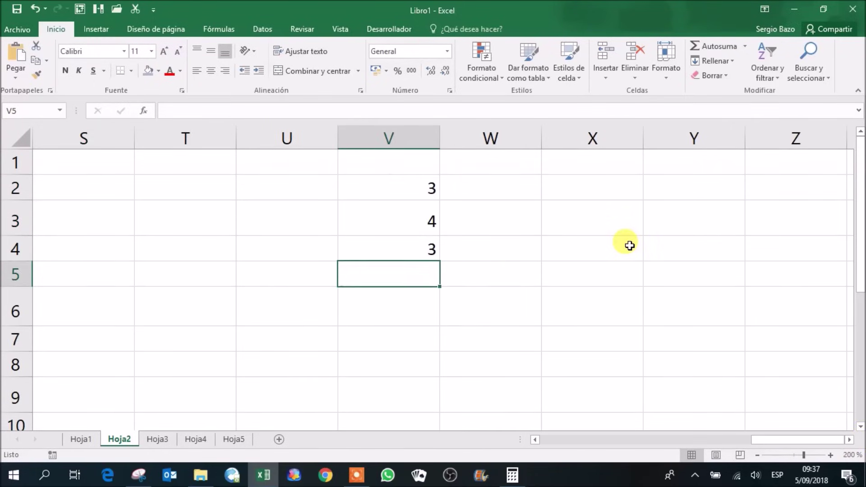
pyautogui.write('65')
pyautogui.press('Return')
pyautogui.write('4')
pyautogui.press('Return')
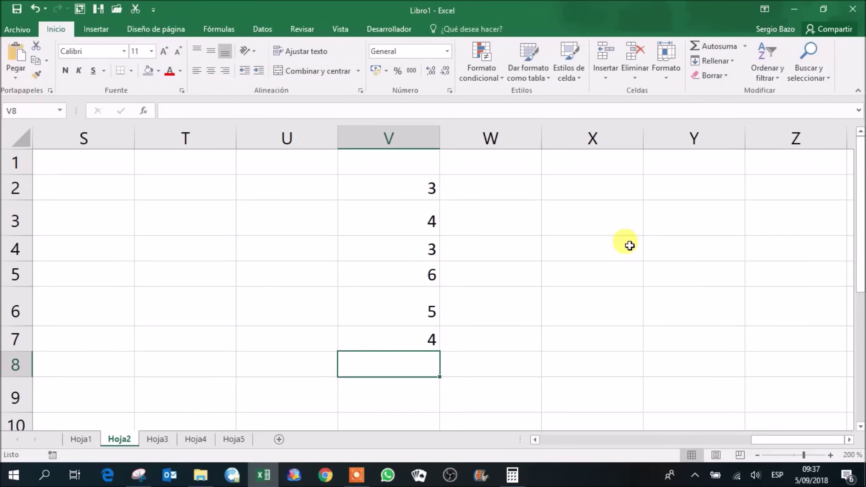
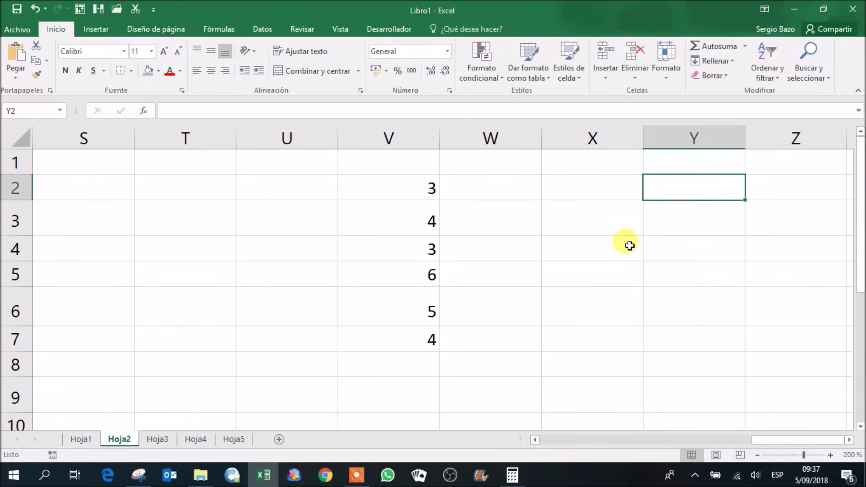
# Step: Enter 4, 6, 8, 5, 4 and 7 down Y2:Y7 on Hoja2
pyautogui.write('4')
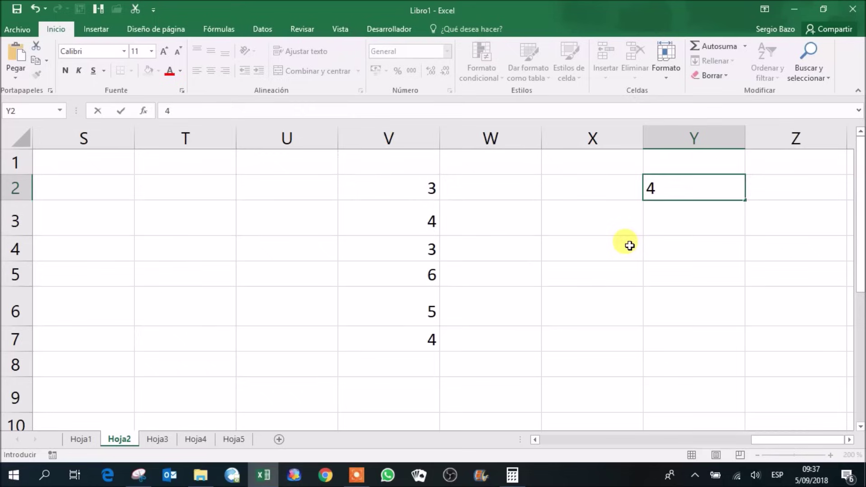
pyautogui.press('Return')
pyautogui.write('6')
pyautogui.press('Return')
pyautogui.write('8')
pyautogui.press('Return')
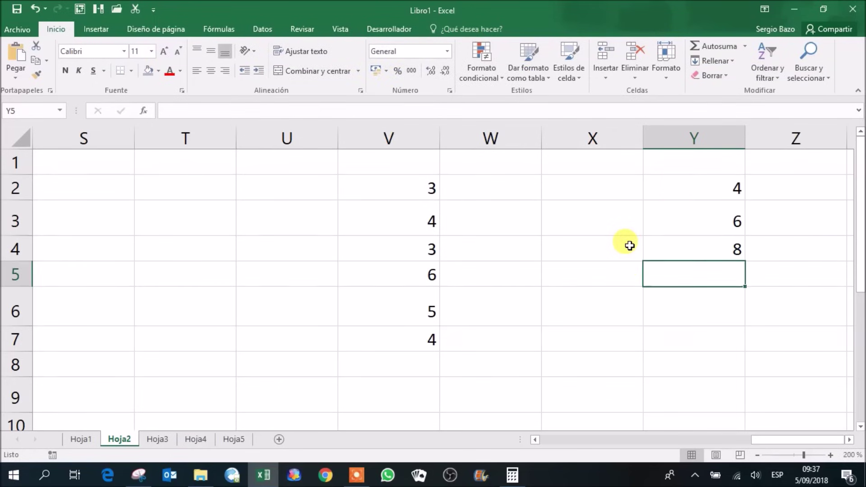
pyautogui.write('5')
pyautogui.press('Return')
pyautogui.write('4')
pyautogui.press('Return')
pyautogui.write('7')
pyautogui.press('Return')
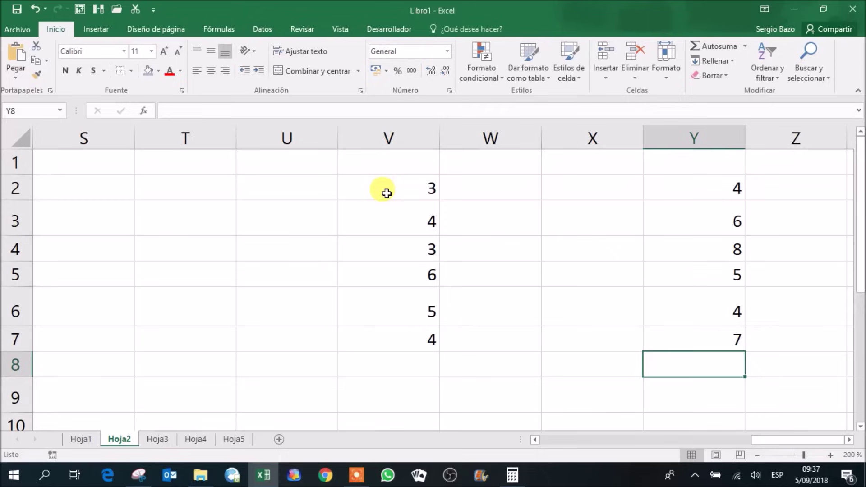
pyautogui.moveTo(386, 193); pyautogui.dragTo(397, 340)
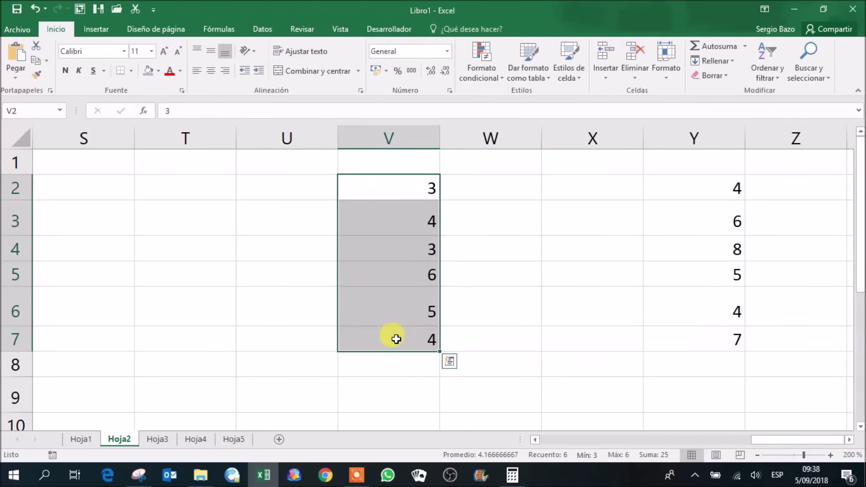
# Step: Apply S/ accounting format with two decimals to V2:V7 and Y2:Y7 together
pyautogui.moveTo(700, 192); pyautogui.dragTo(677, 335)
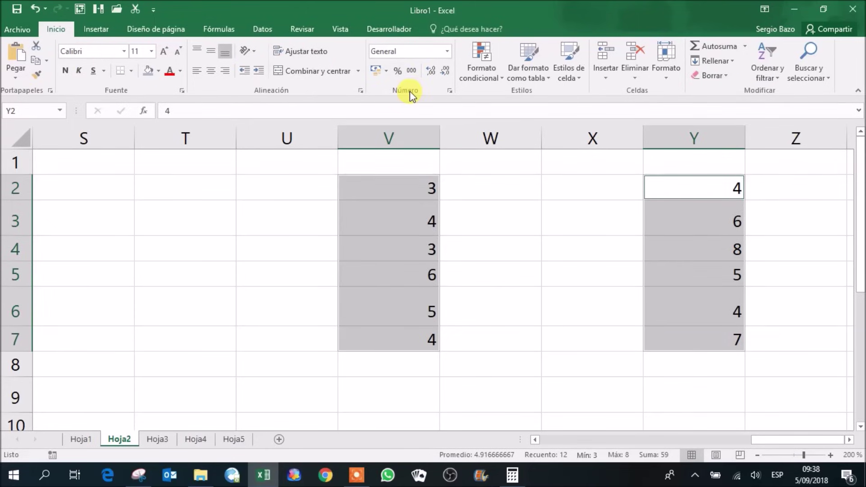
pyautogui.click(376, 72)
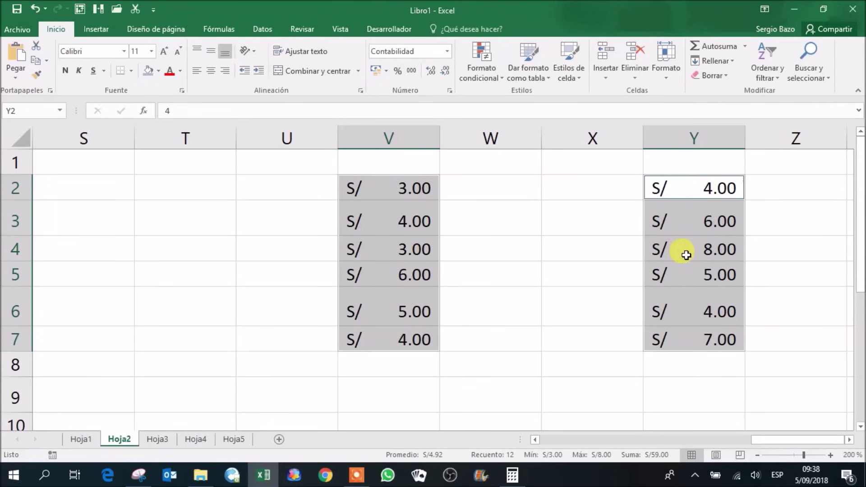
pyautogui.click(569, 220)
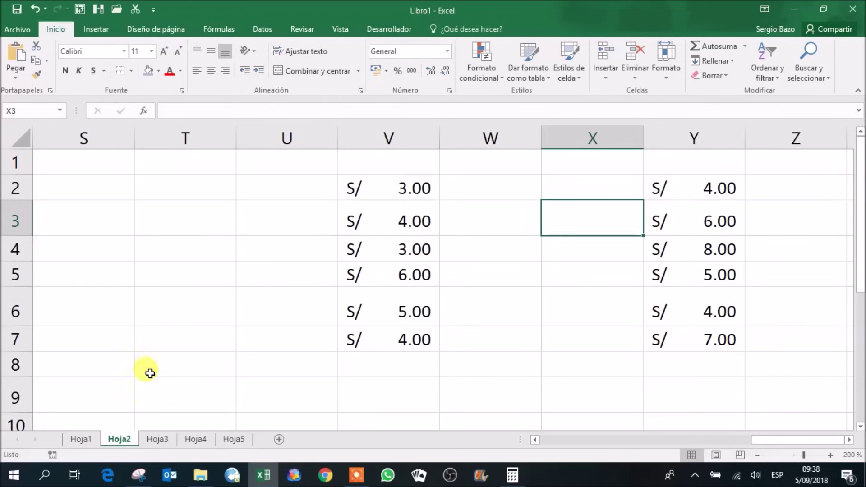
pyautogui.click(153, 439)
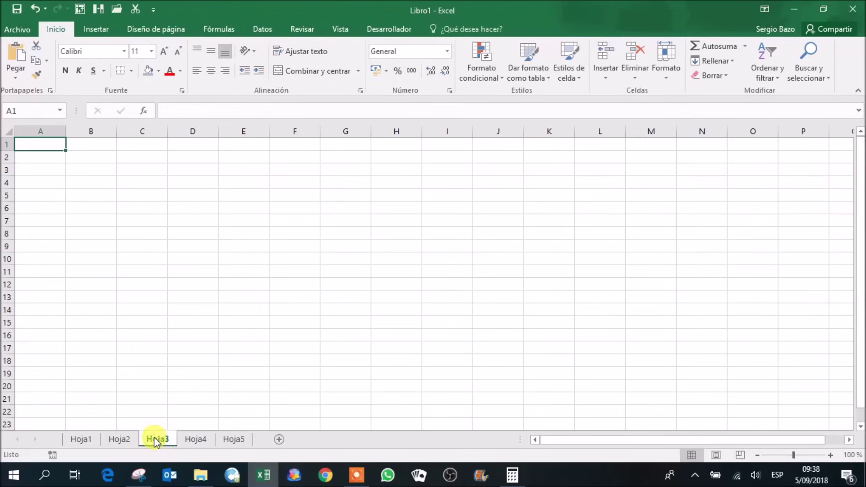
# Step: Zoom the Hoja3 sheet in to 210%
pyautogui.click(831, 457)
pyautogui.click(831, 457)
pyautogui.click(831, 457)
pyautogui.click(831, 457)
pyautogui.click(831, 457)
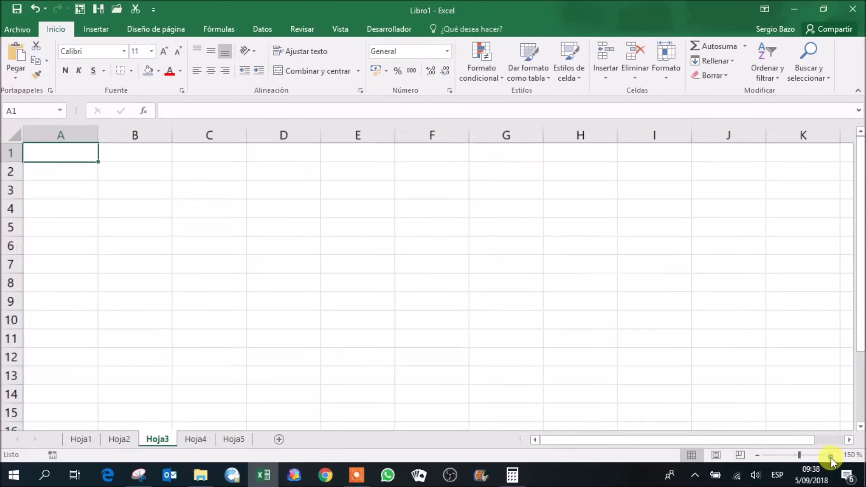
pyautogui.click(831, 457)
pyautogui.click(830, 457)
pyautogui.click(831, 457)
pyautogui.click(831, 457)
pyautogui.click(831, 458)
pyautogui.click(830, 457)
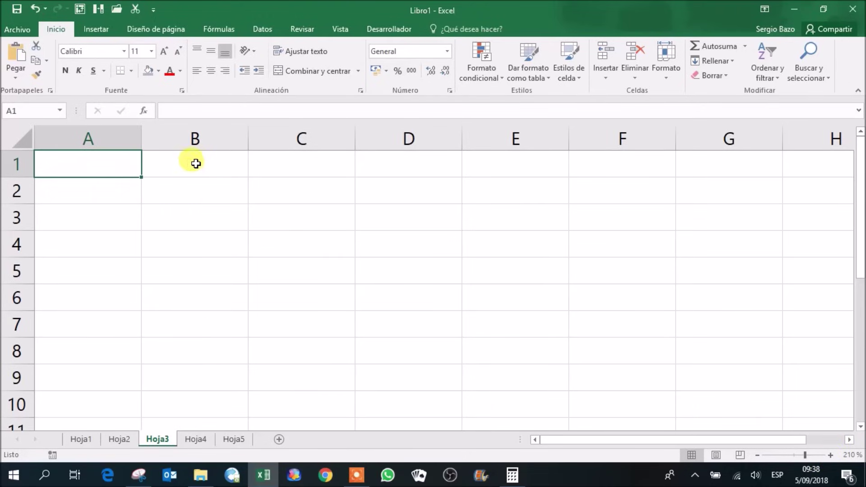
pyautogui.click(197, 135)
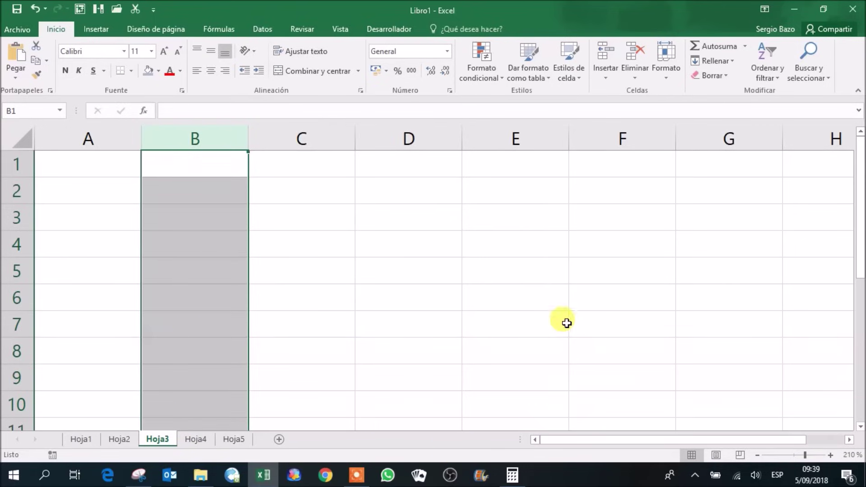
# Step: Try selecting columns D, G, B and B:F, finishing with columns F:G selected
pyautogui.click(412, 135)
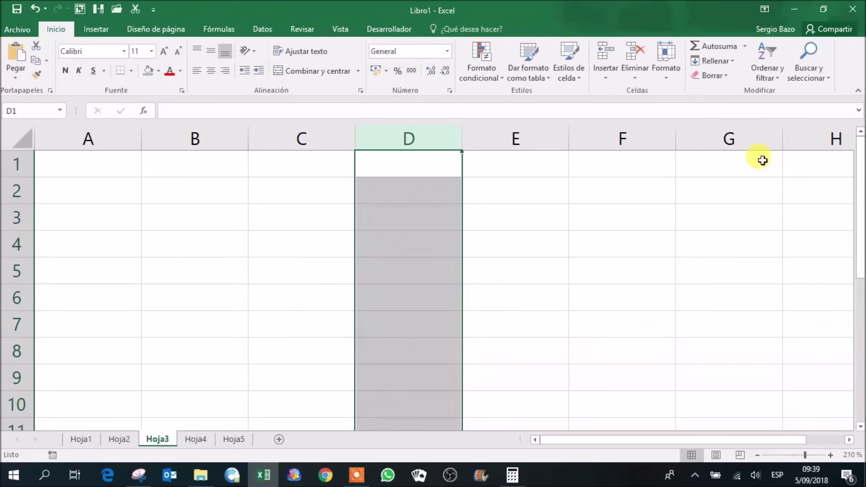
pyautogui.click(759, 139)
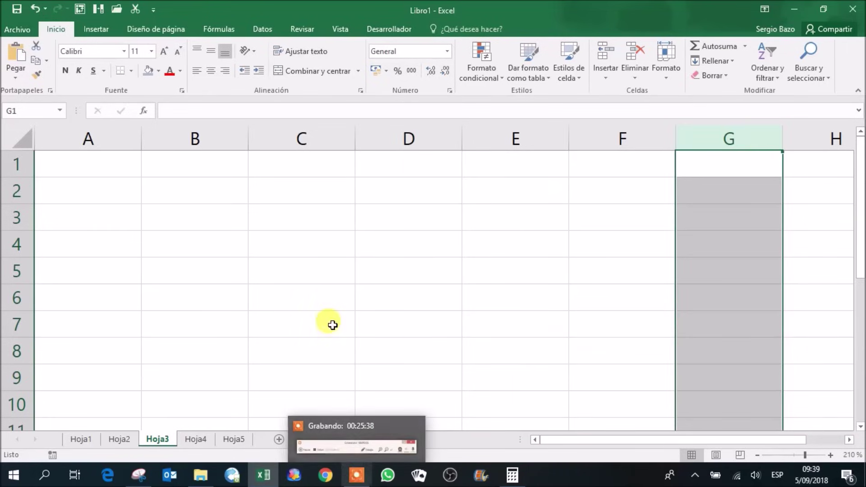
pyautogui.click(194, 139)
pyautogui.moveTo(194, 141); pyautogui.dragTo(617, 147)
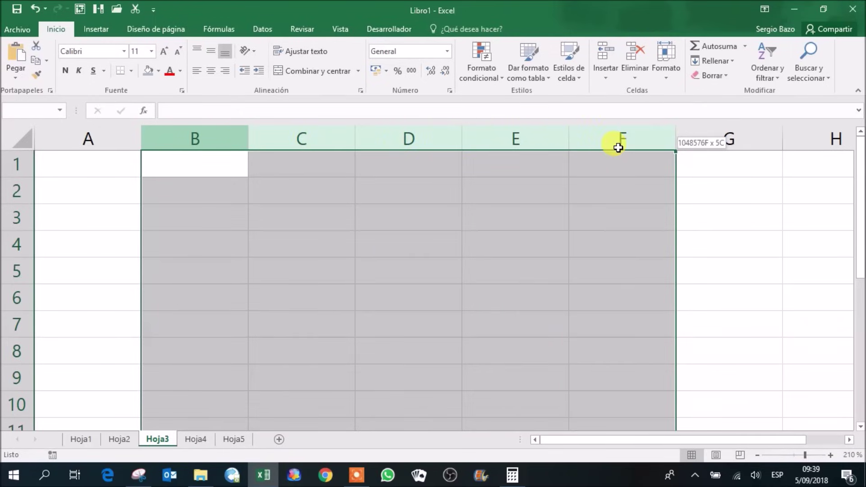
pyautogui.moveTo(618, 148); pyautogui.dragTo(620, 143)
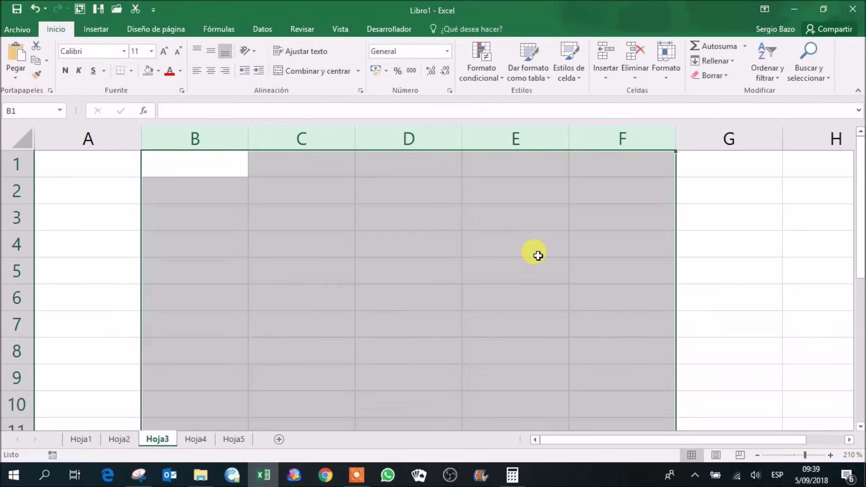
pyautogui.click(633, 140)
pyautogui.moveTo(633, 142); pyautogui.dragTo(718, 141)
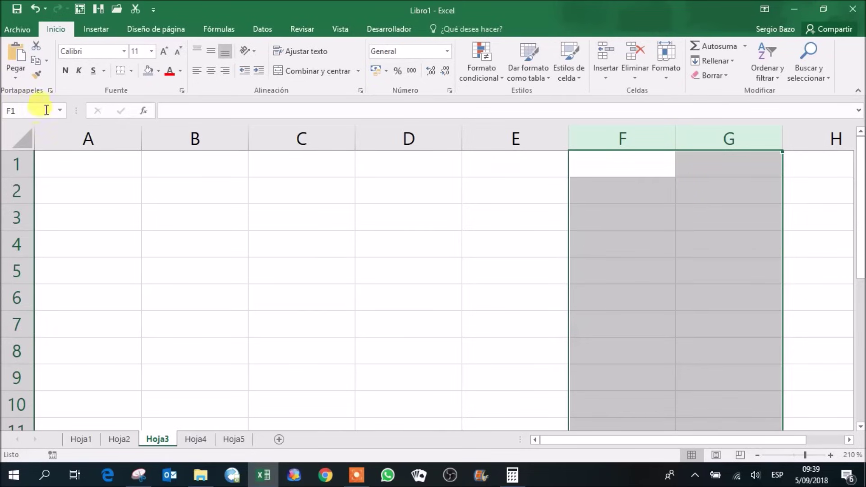
# Step: Set columns F and G to the Alibi font at size 18
pyautogui.click(168, 53)
pyautogui.click(168, 53)
pyautogui.click(168, 53)
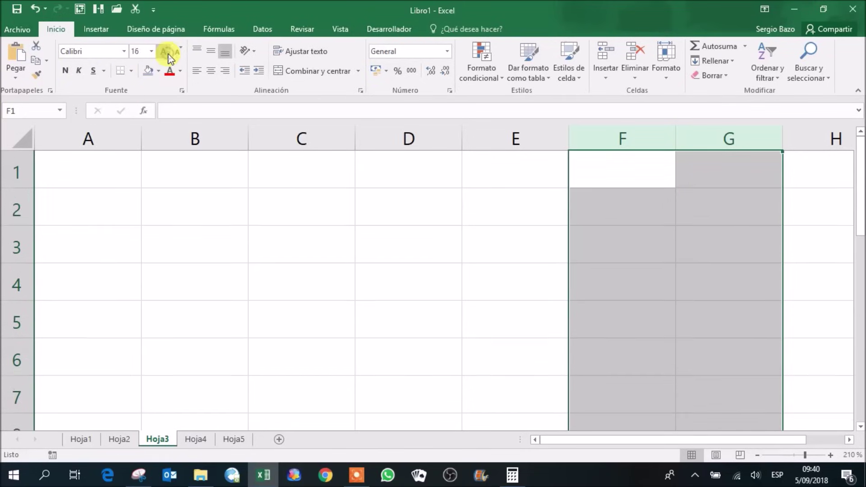
pyautogui.click(168, 53)
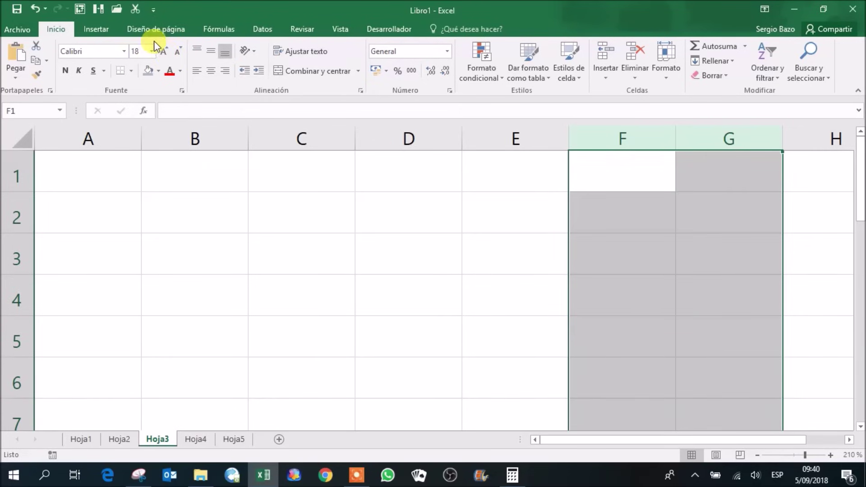
pyautogui.click(126, 50)
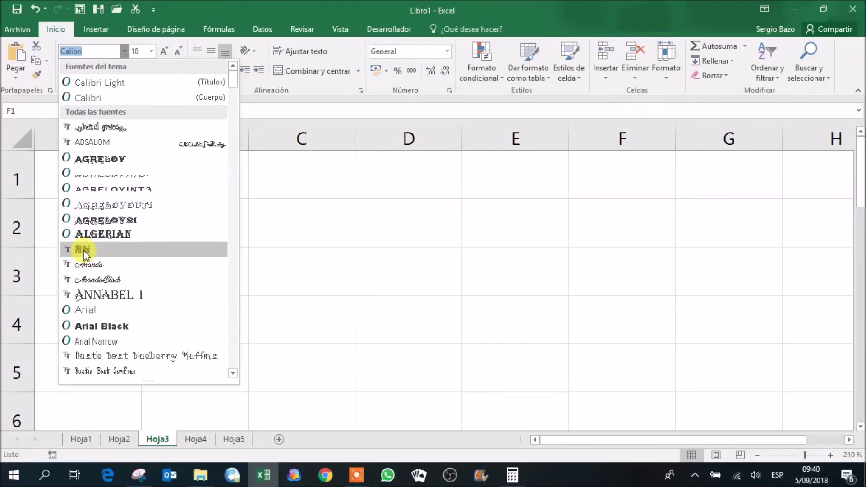
pyautogui.click(83, 250)
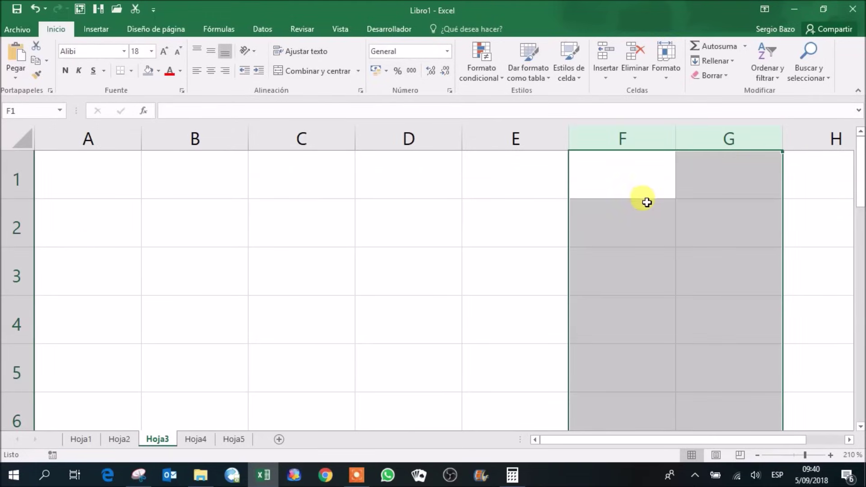
pyautogui.click(634, 180)
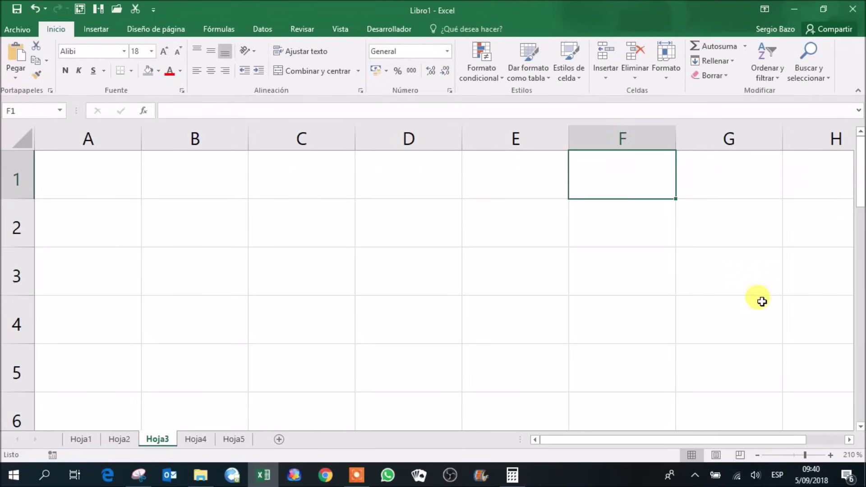
# Step: Enter two first names in F1 and F2 and the number 34 in F3
pyautogui.write('se')
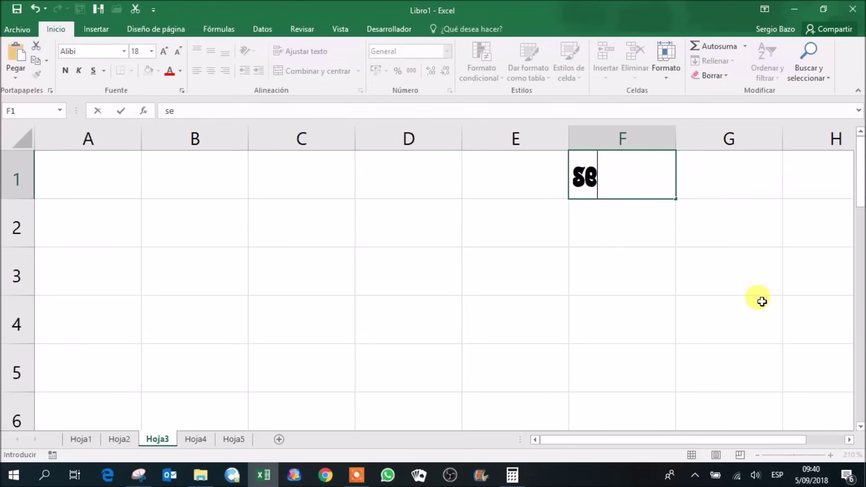
pyautogui.write('rgio')
pyautogui.press('Return')
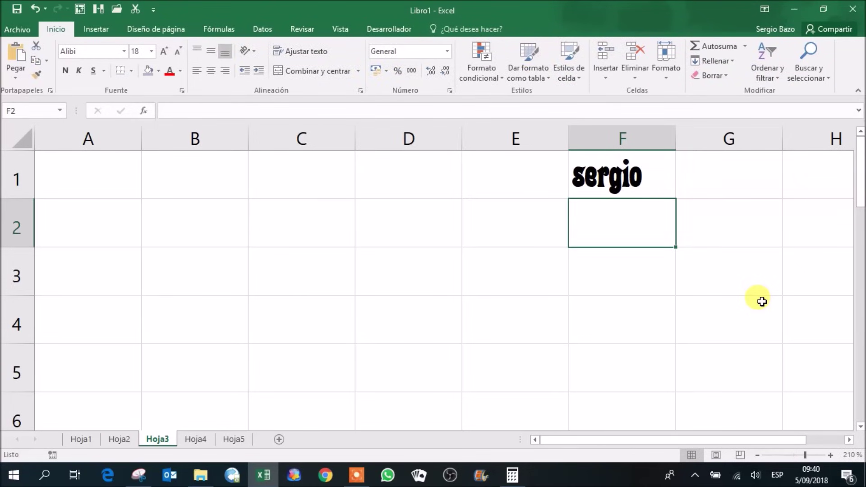
pyautogui.write('Fe')
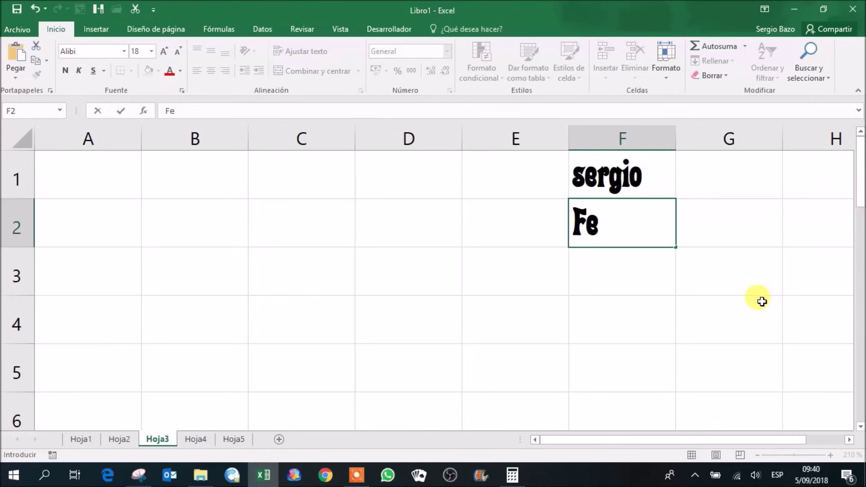
pyautogui.write('r')
pyautogui.write('nanda')
pyautogui.press('Return')
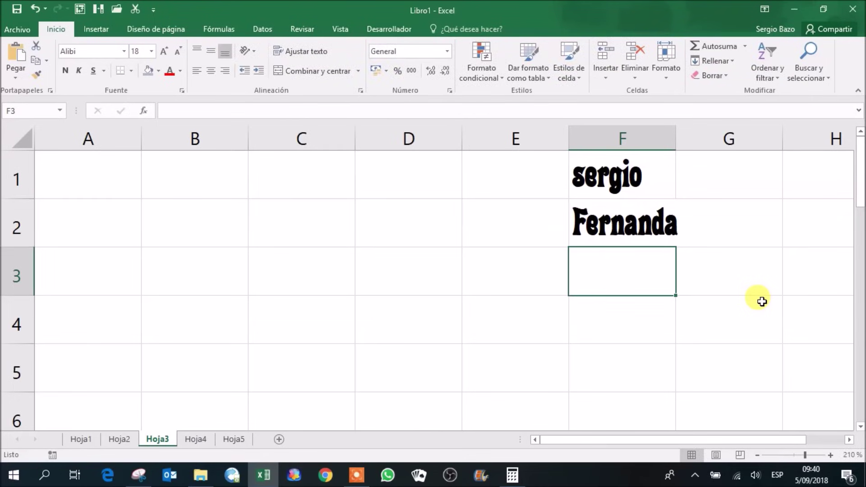
pyautogui.write('34')
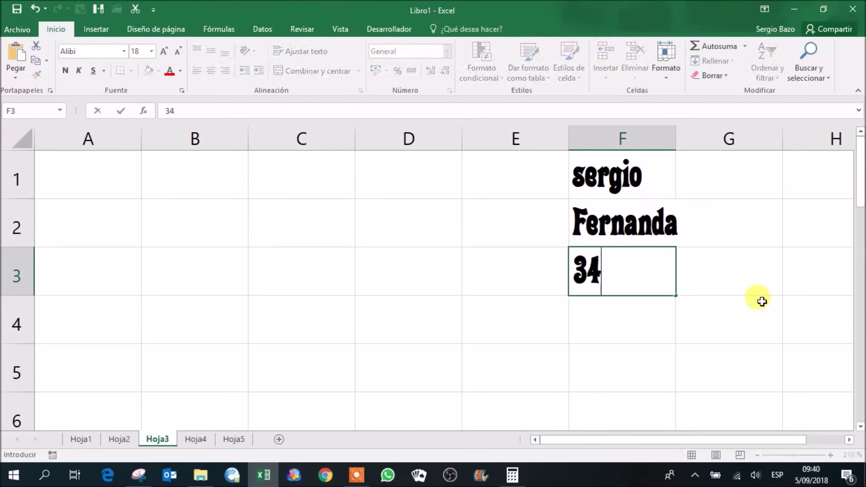
pyautogui.press('Return')
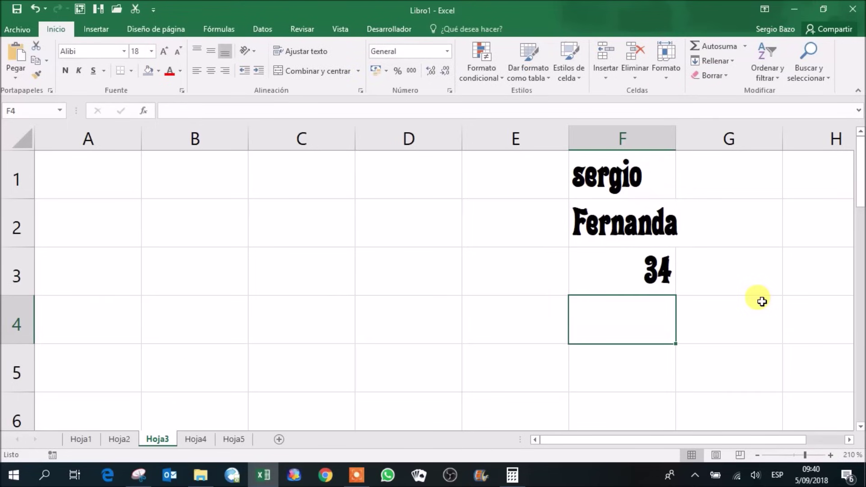
# Step: Enter the word Drama in cell G1
pyautogui.press('Up')
pyautogui.press('Up')
pyautogui.press('Up')
pyautogui.press('Right')
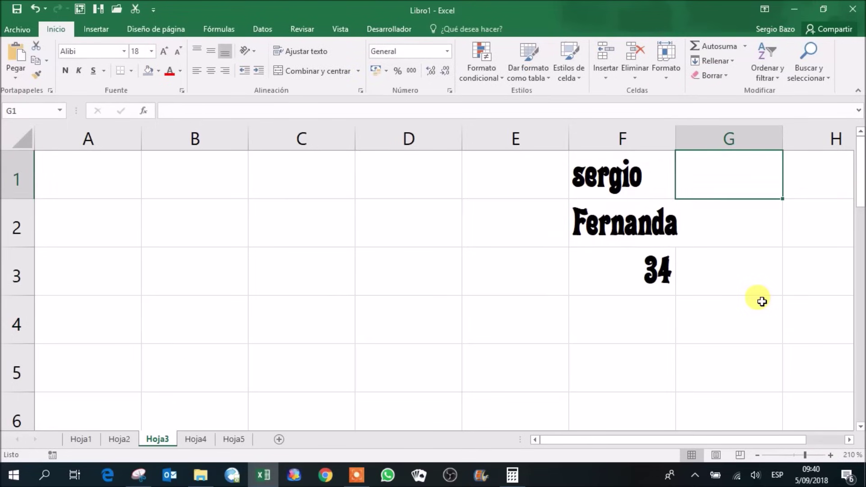
pyautogui.write('Dra')
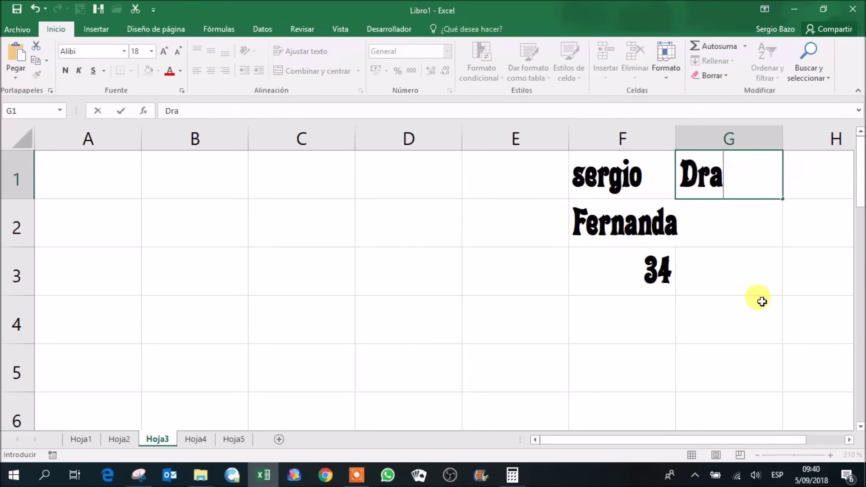
pyautogui.write('ma')
pyautogui.press('Return')
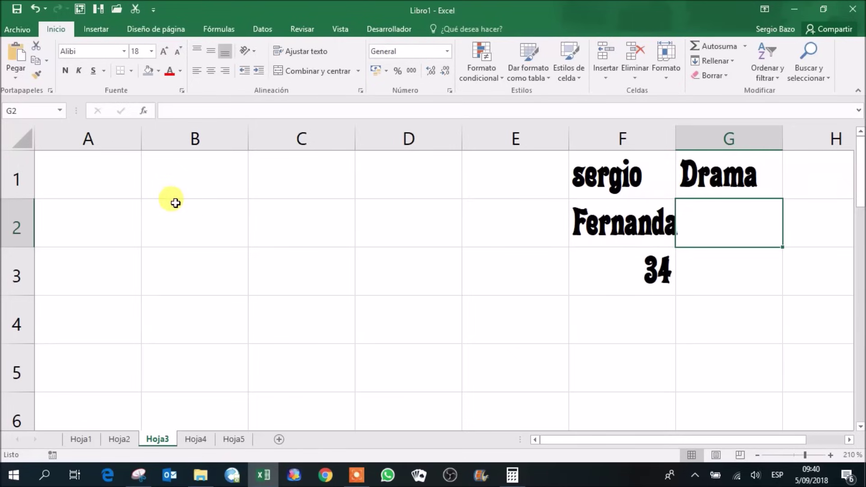
pyautogui.moveTo(184, 136); pyautogui.dragTo(395, 138)
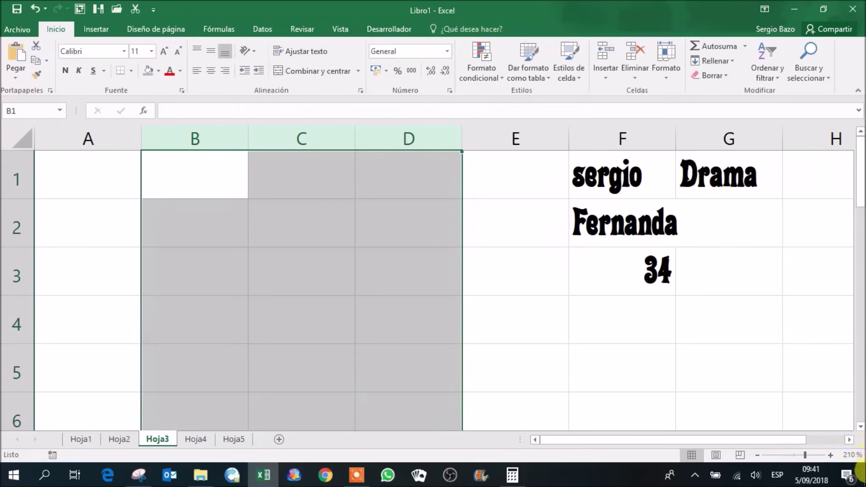
pyautogui.click(849, 440)
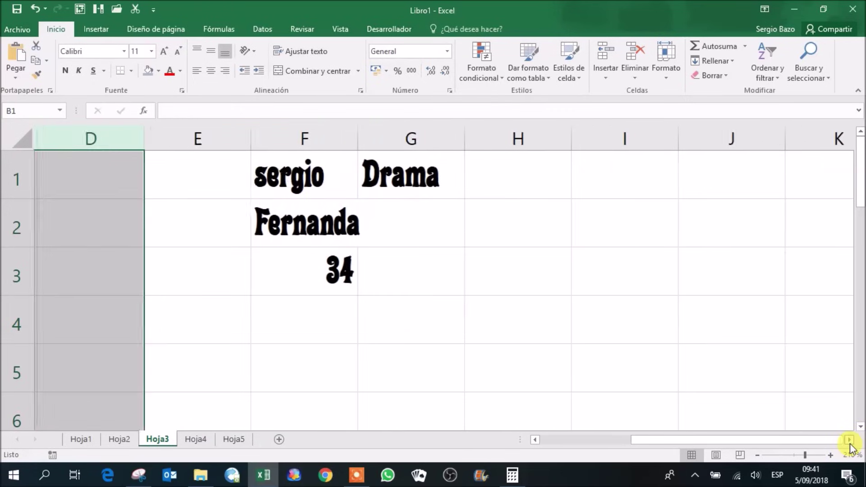
pyautogui.click(849, 440)
pyautogui.moveTo(198, 139); pyautogui.dragTo(430, 147)
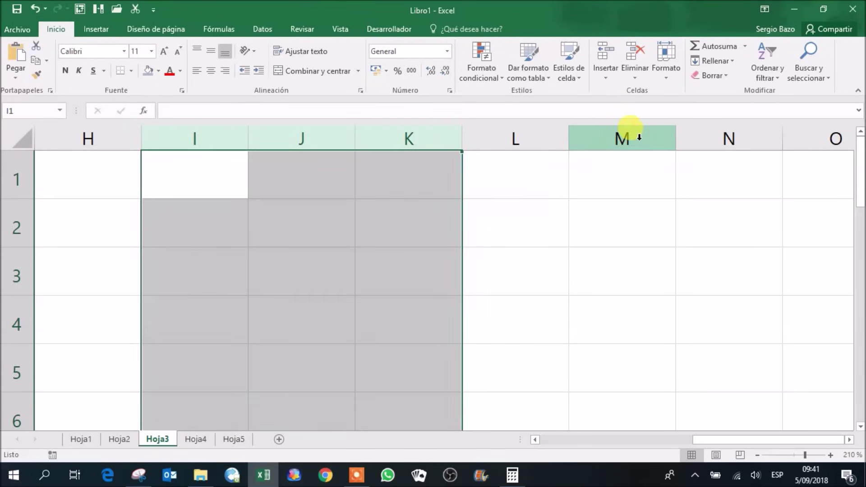
pyautogui.moveTo(626, 137); pyautogui.dragTo(732, 143)
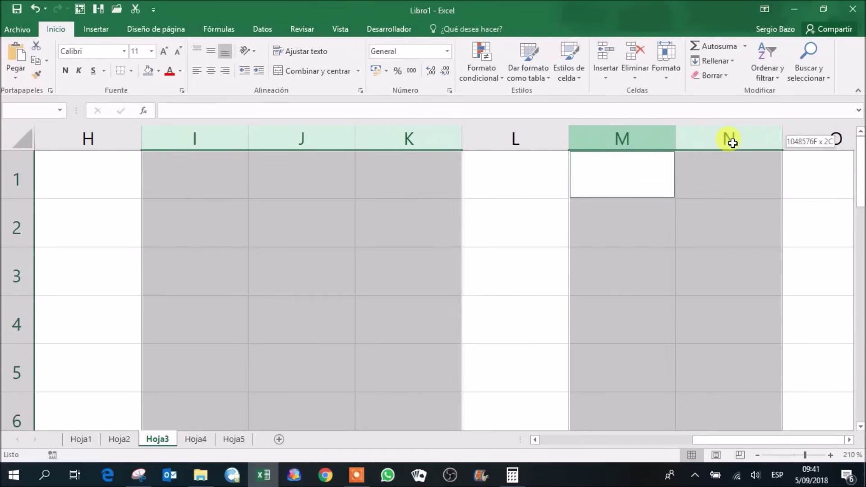
pyautogui.moveTo(731, 143); pyautogui.dragTo(731, 143)
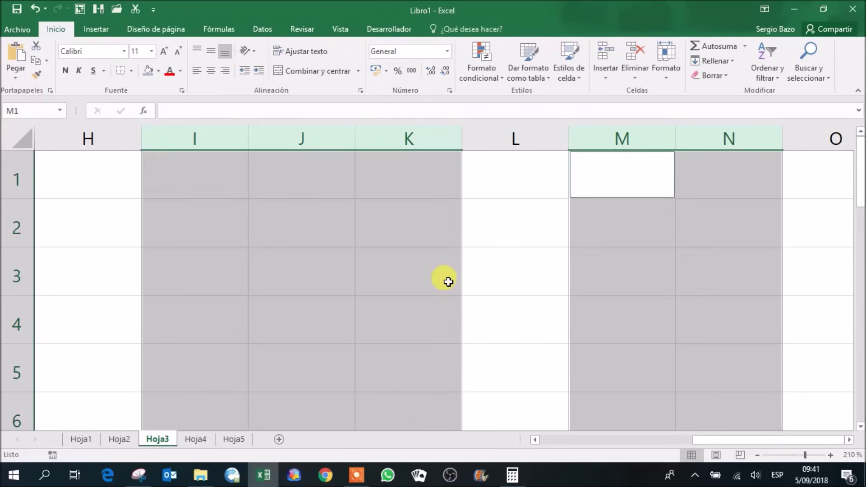
pyautogui.click(196, 175)
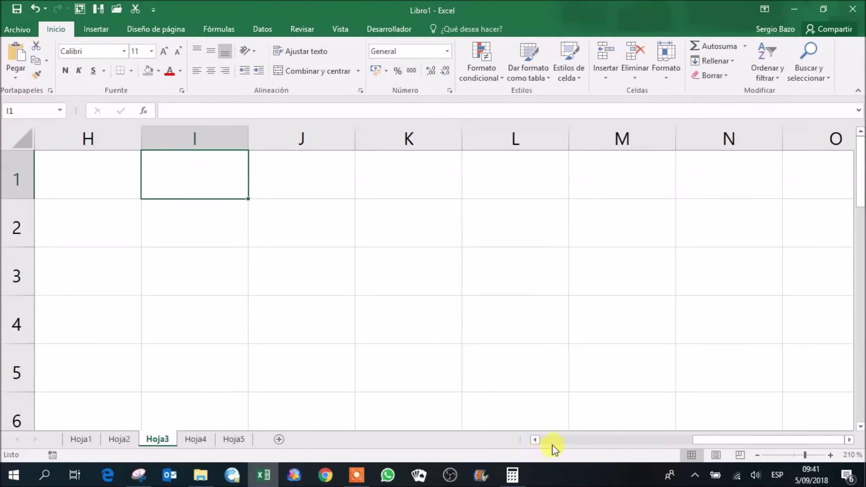
pyautogui.click(534, 440)
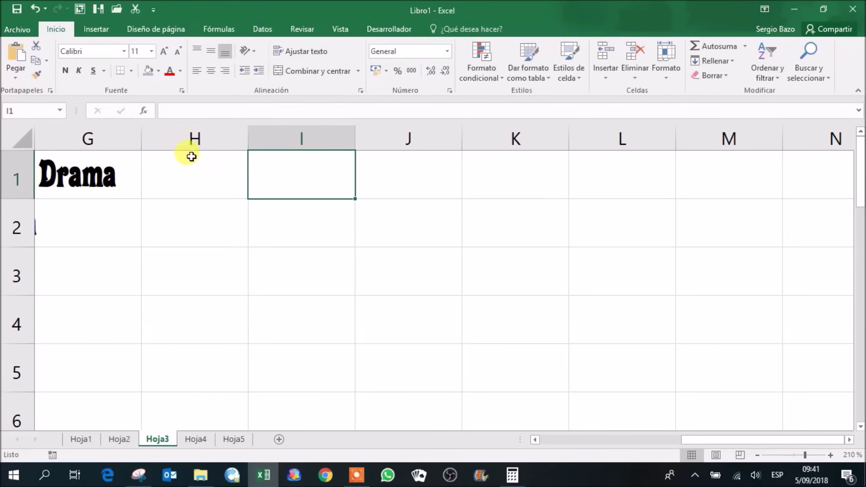
pyautogui.click(189, 133)
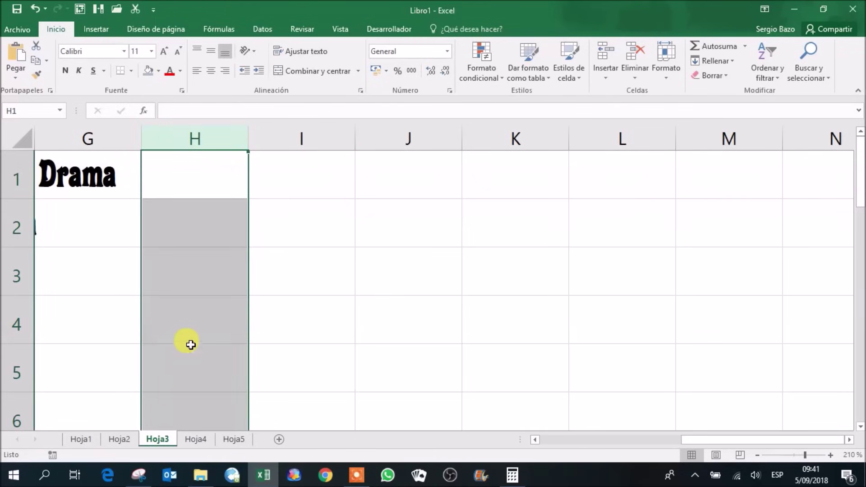
pyautogui.click(180, 269)
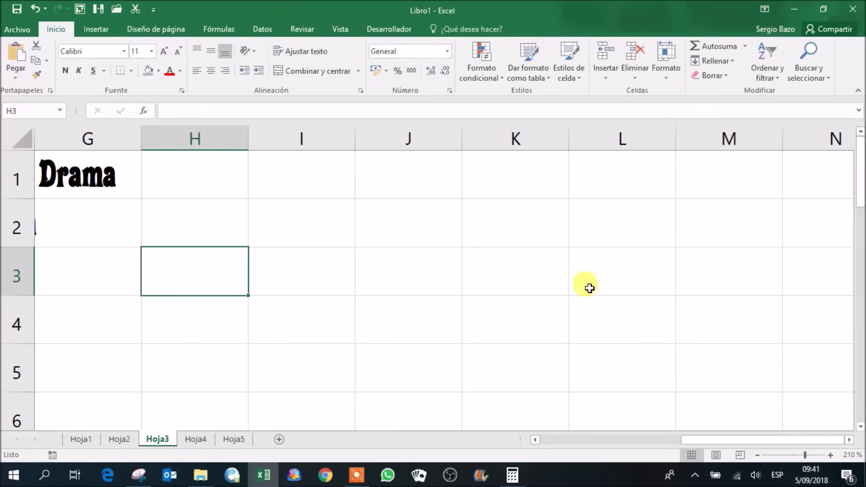
# Step: Put h:h in H3, centred horizontally and vertically, at 18 pt
pyautogui.write('h')
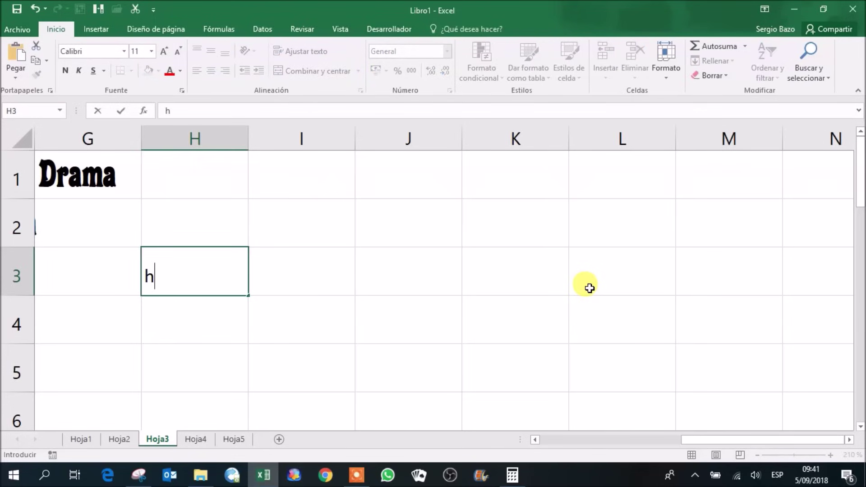
pyautogui.write(':')
pyautogui.press('Return')
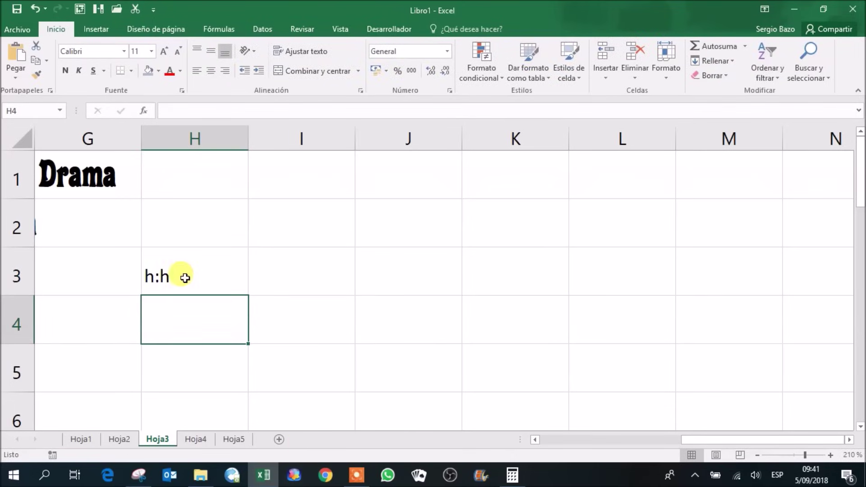
pyautogui.click(201, 281)
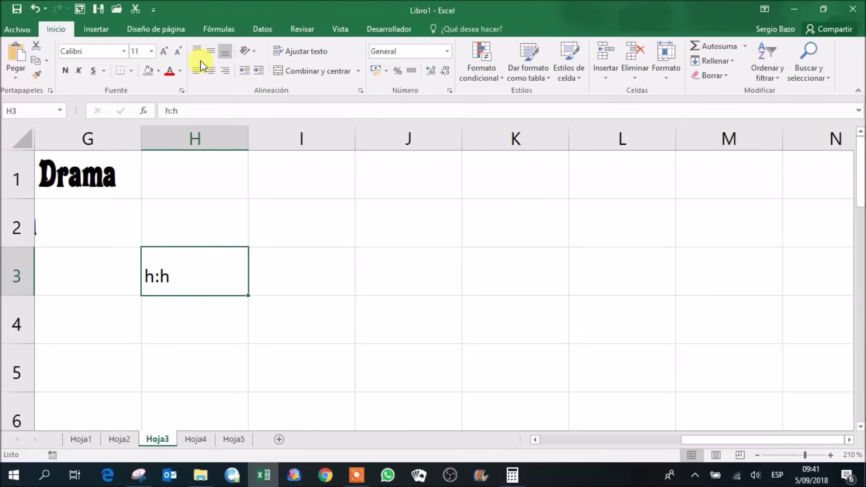
pyautogui.click(211, 70)
pyautogui.click(211, 51)
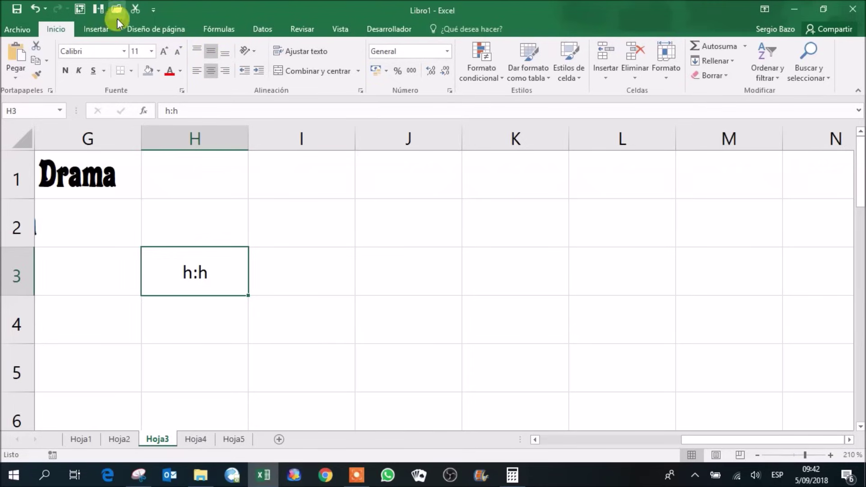
pyautogui.click(164, 49)
pyautogui.click(164, 50)
pyautogui.click(164, 50)
pyautogui.click(164, 49)
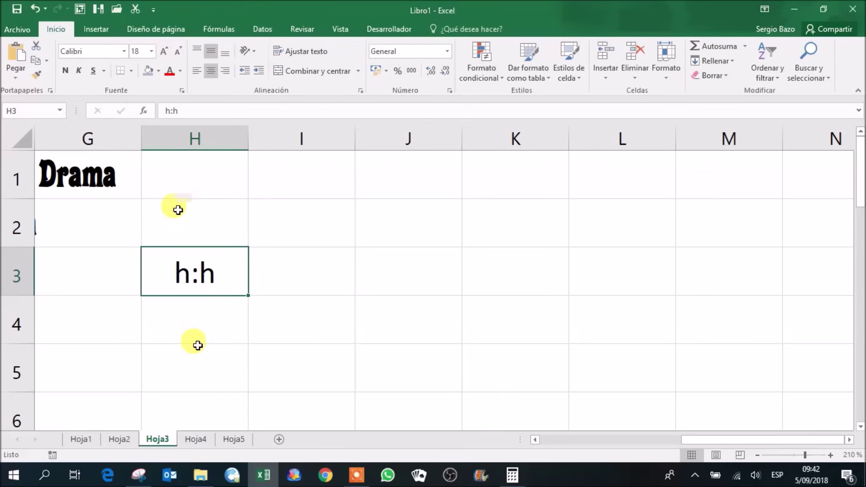
pyautogui.click(192, 144)
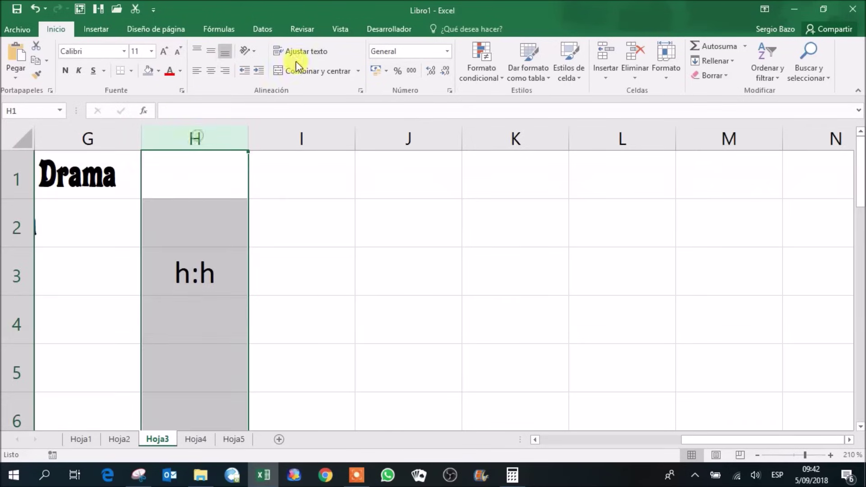
# Step: Fill column H and columns J through L with blue-grey
pyautogui.click(151, 71)
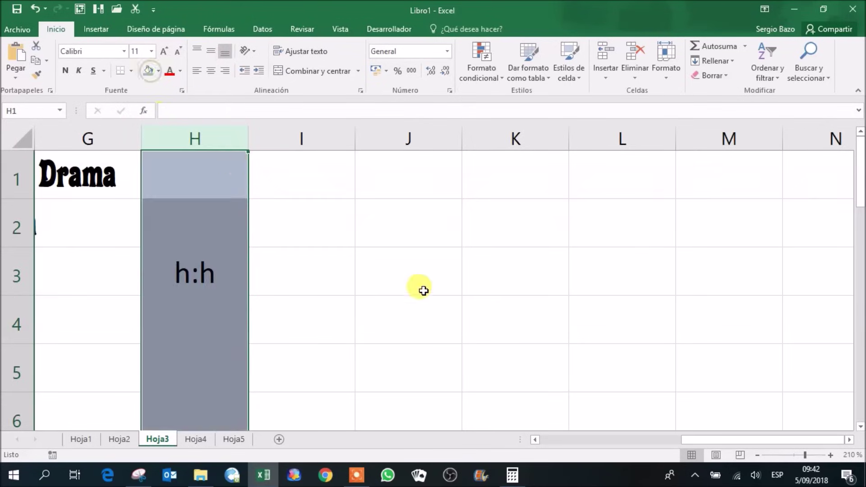
pyautogui.click(395, 279)
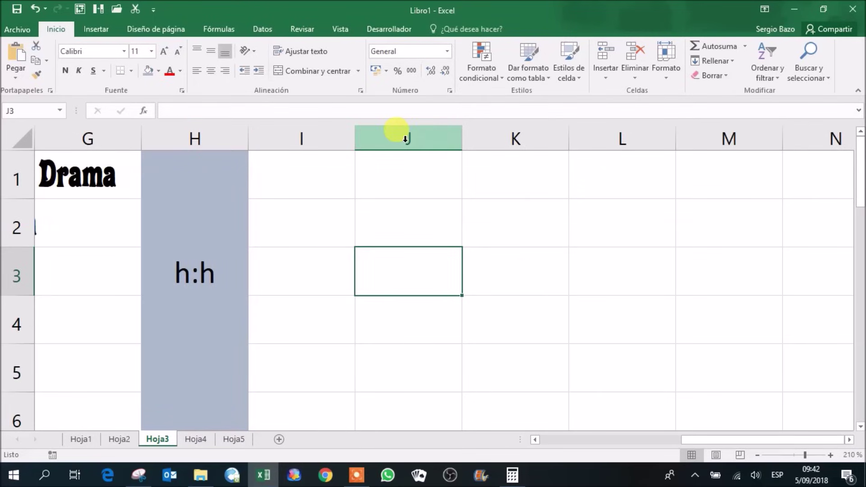
pyautogui.moveTo(405, 139); pyautogui.dragTo(665, 147)
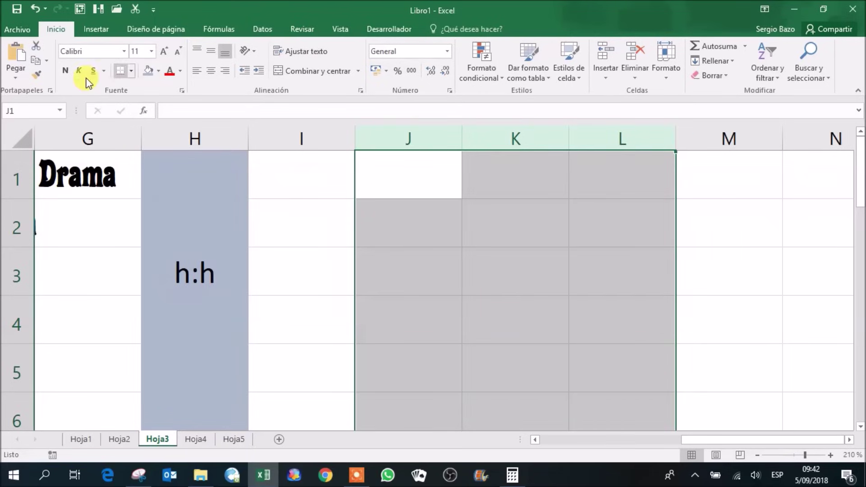
pyautogui.click(149, 71)
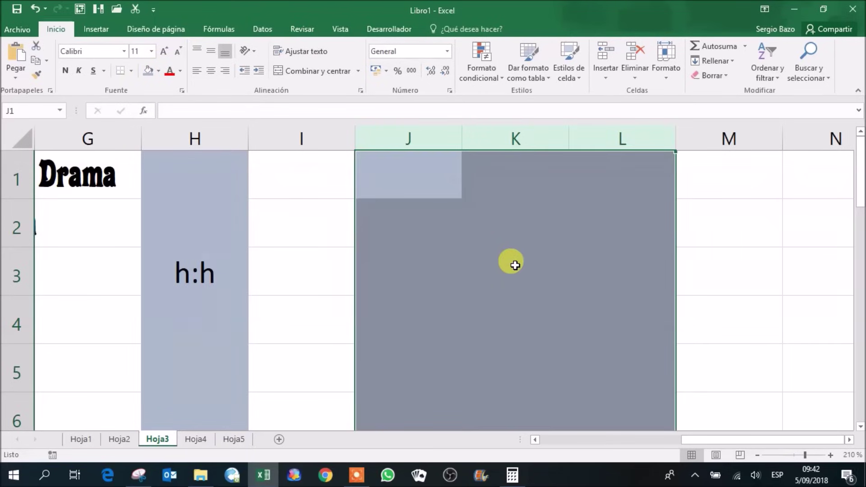
# Step: Label K3 with J:L, centred and enlarged to 18 pt
pyautogui.click(507, 261)
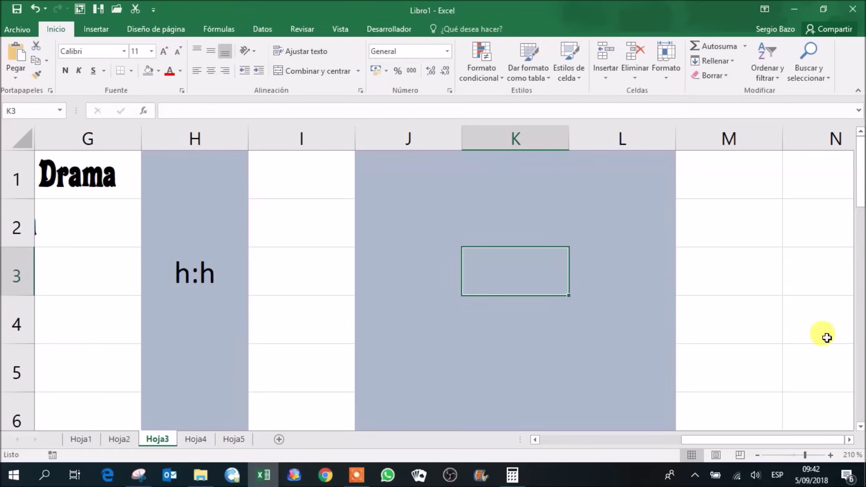
pyautogui.write('J:L')
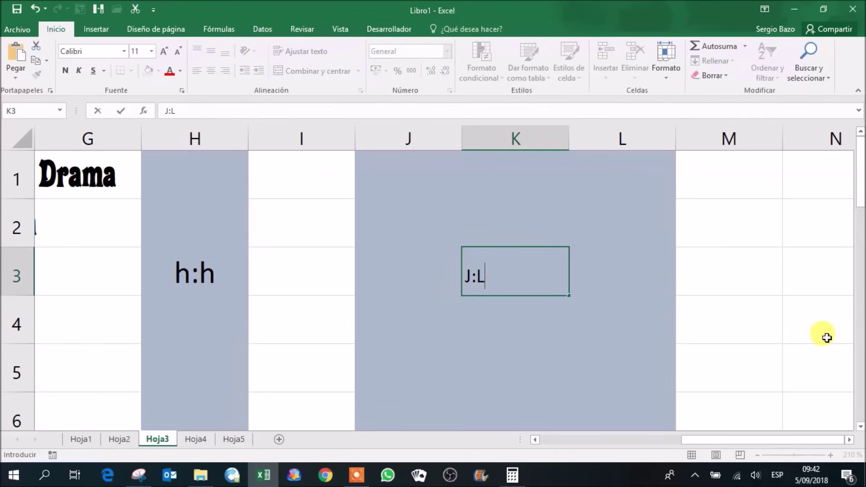
pyautogui.press('Return')
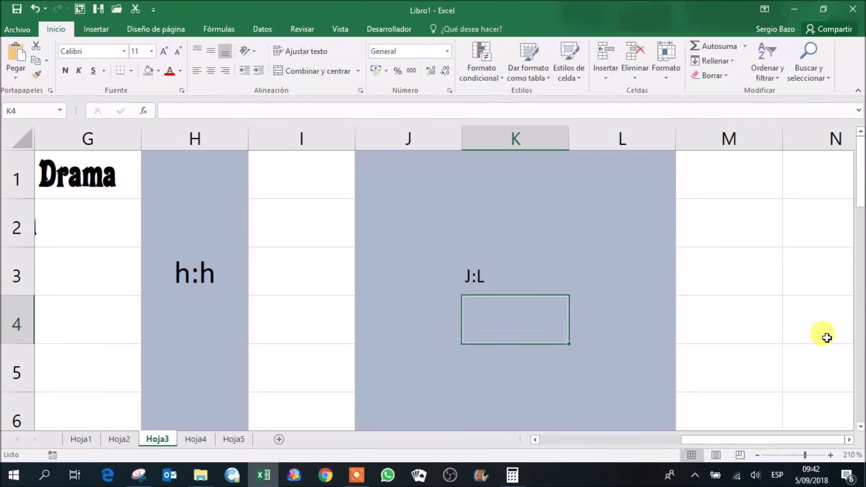
pyautogui.click(496, 272)
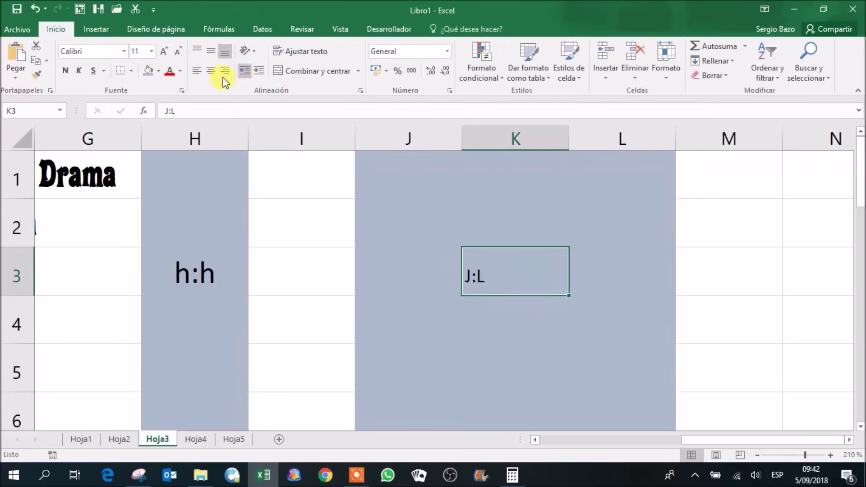
pyautogui.click(211, 71)
pyautogui.click(164, 50)
pyautogui.click(164, 51)
pyautogui.click(163, 51)
pyautogui.click(164, 50)
pyautogui.click(631, 307)
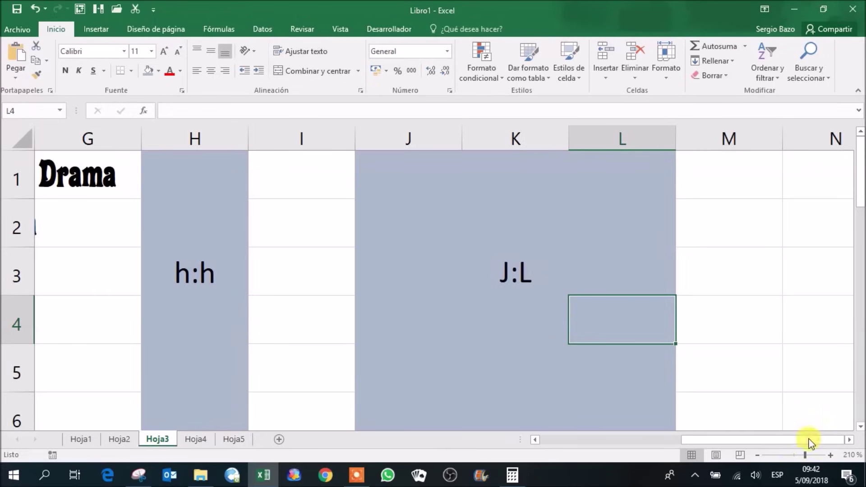
pyautogui.click(849, 440)
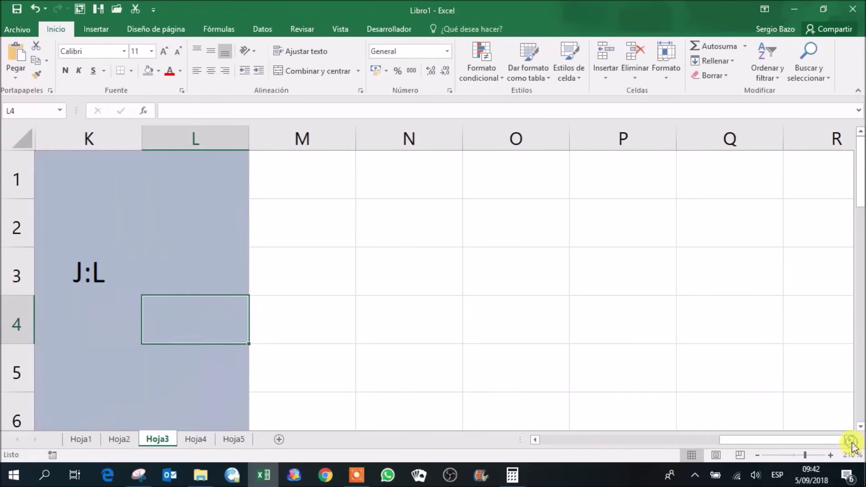
# Step: Enter 3, 5, 4, 6, 7, 1, 2 and 3 down N1:N8
pyautogui.click(312, 182)
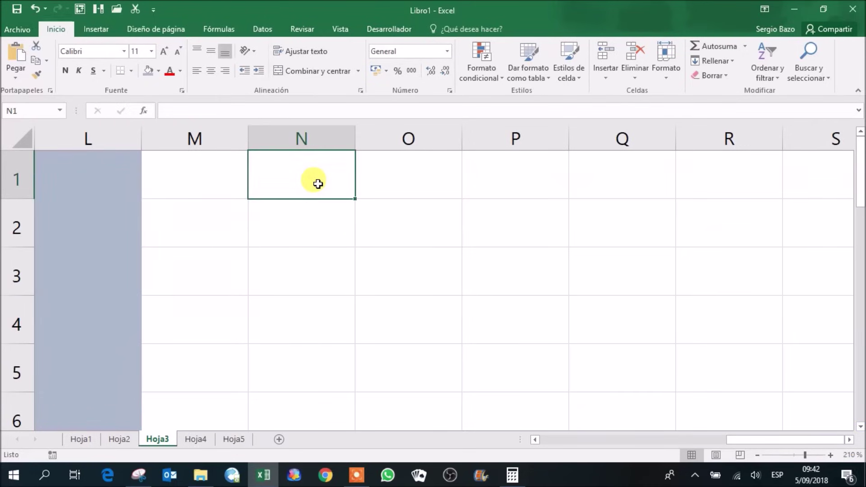
pyautogui.write('3 5 4 6 7')
pyautogui.press('Return')
pyautogui.write('1')
pyautogui.press('Return')
pyautogui.write('2')
pyautogui.press('Return')
pyautogui.write('3')
pyautogui.press('Return')
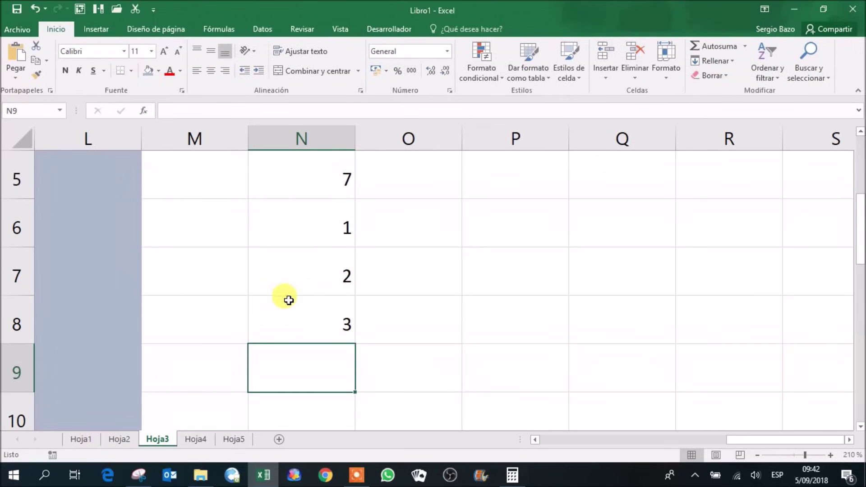
pyautogui.scroll(2, 289, 300)
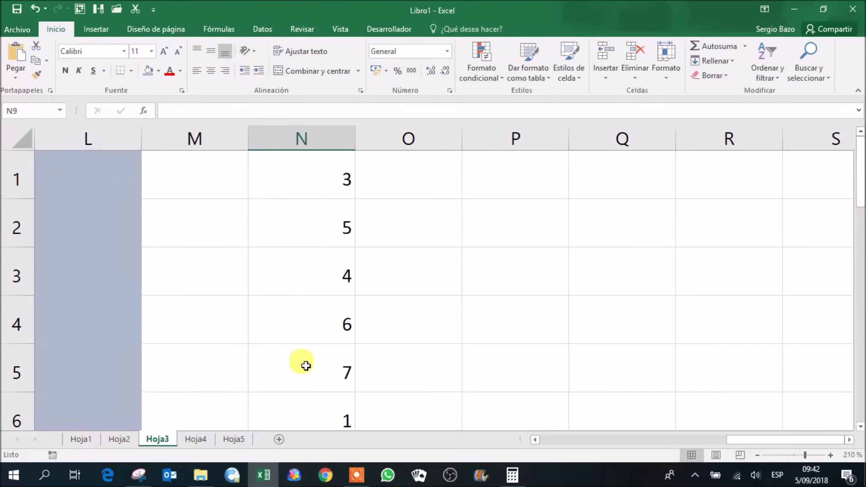
pyautogui.scroll(-1, 306, 366)
pyautogui.scroll(-2, 306, 365)
pyautogui.scroll(3, 307, 364)
pyautogui.scroll(-1, 304, 353)
pyautogui.scroll(-2, 304, 352)
pyautogui.scroll(2, 304, 353)
pyautogui.scroll(1, 304, 352)
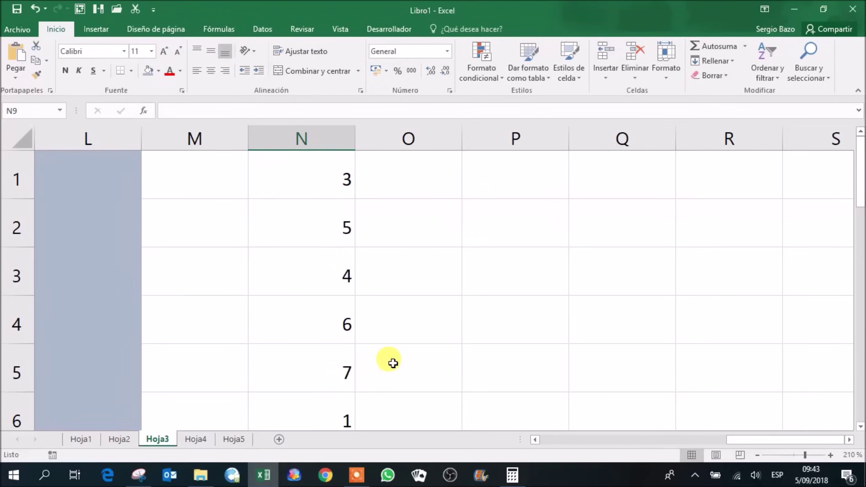
# Step: Enter =SUMA(N:N) in Q3 to total column N
pyautogui.click(604, 278)
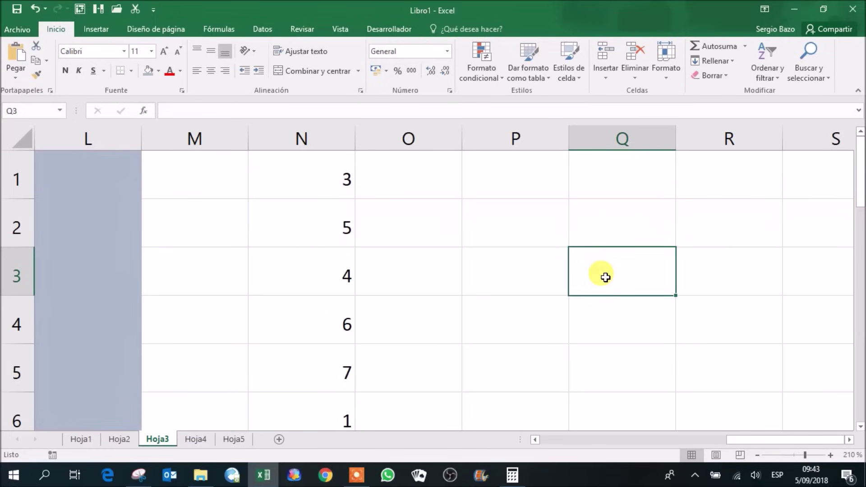
pyautogui.write('=')
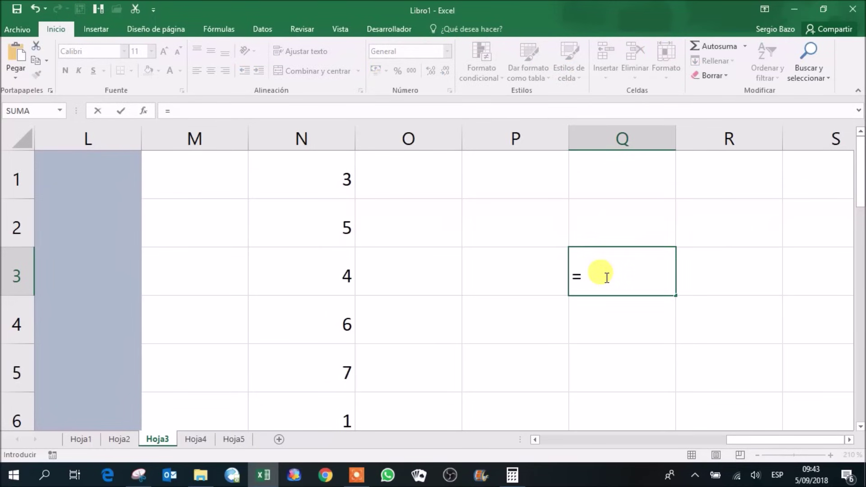
pyautogui.write('suma(')
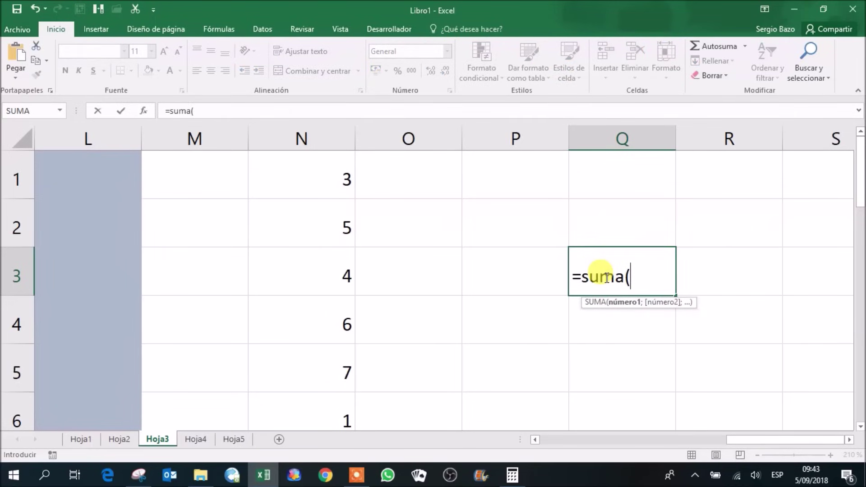
pyautogui.write('n:')
pyautogui.write('n)')
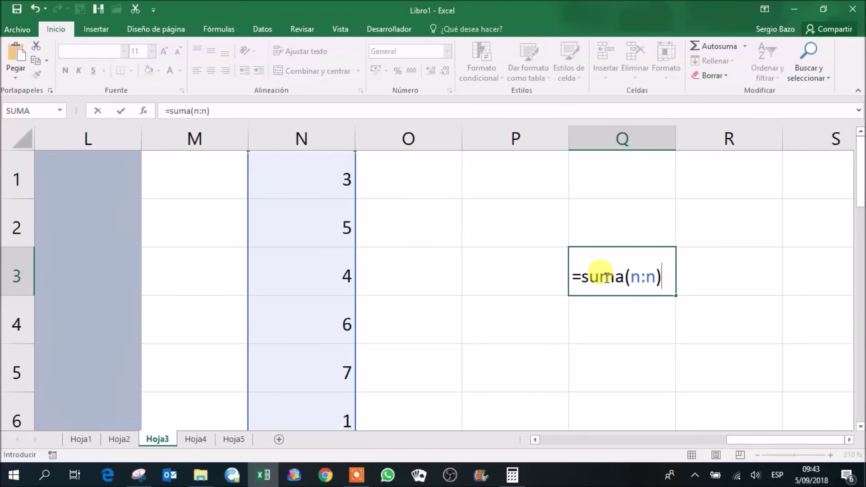
pyautogui.press('Return')
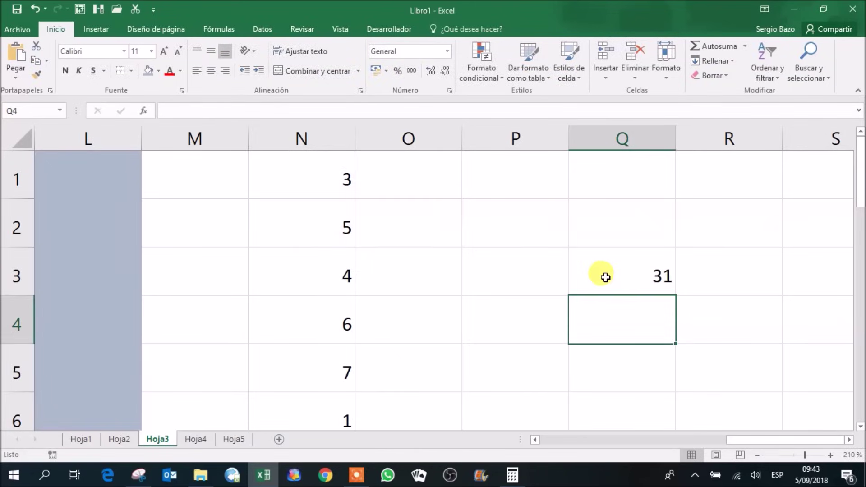
# Step: Enter 300 in cell N97 far down column N
pyautogui.scroll(-1, 290, 340)
pyautogui.scroll(-8, 290, 340)
pyautogui.scroll(-6, 293, 336)
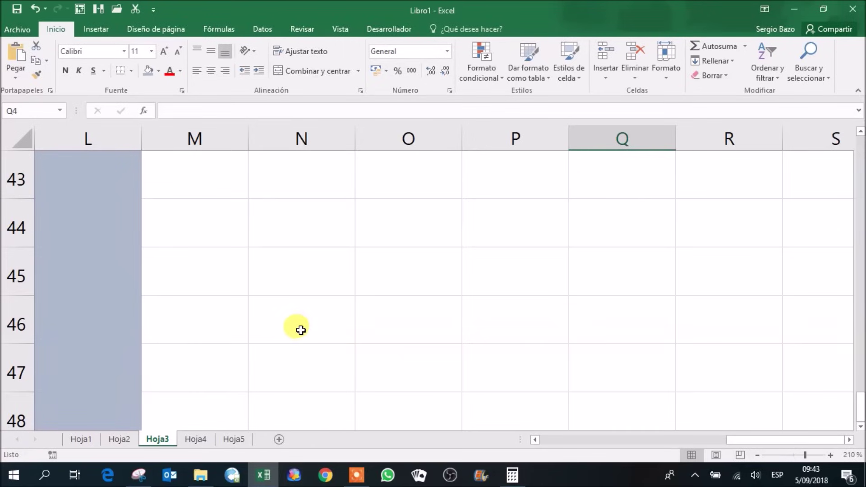
pyautogui.click(301, 330)
pyautogui.scroll(-8, 306, 332)
pyautogui.scroll(-9, 307, 335)
pyautogui.click(307, 335)
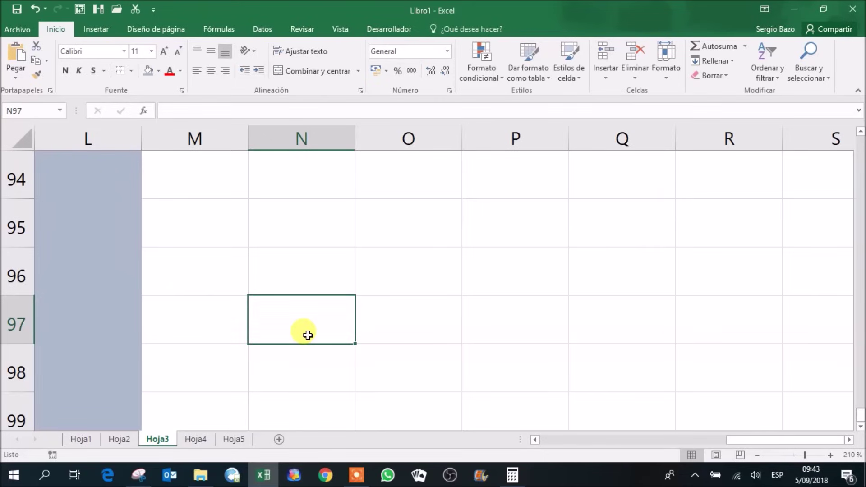
pyautogui.write('300')
pyautogui.press('Return')
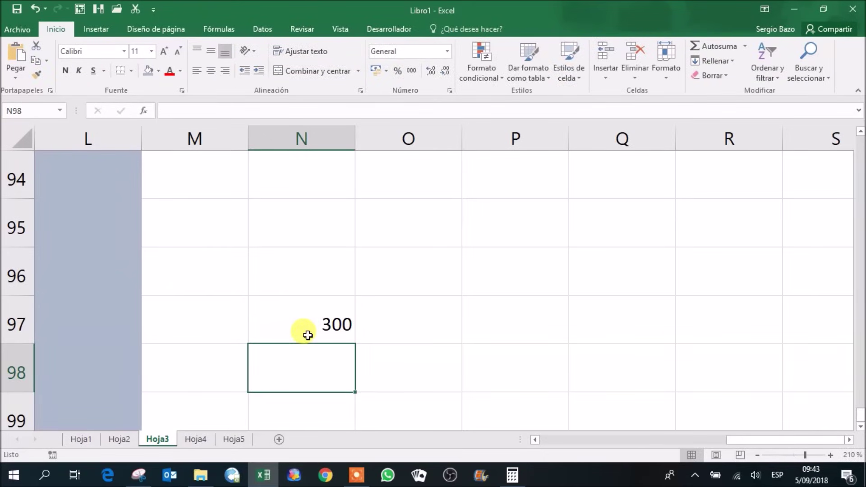
# Step: Check that Q3's =SUMA(N:N) formula now shows a total of 331
pyautogui.scroll(9, 310, 331)
pyautogui.scroll(11, 310, 332)
pyautogui.scroll(11, 311, 333)
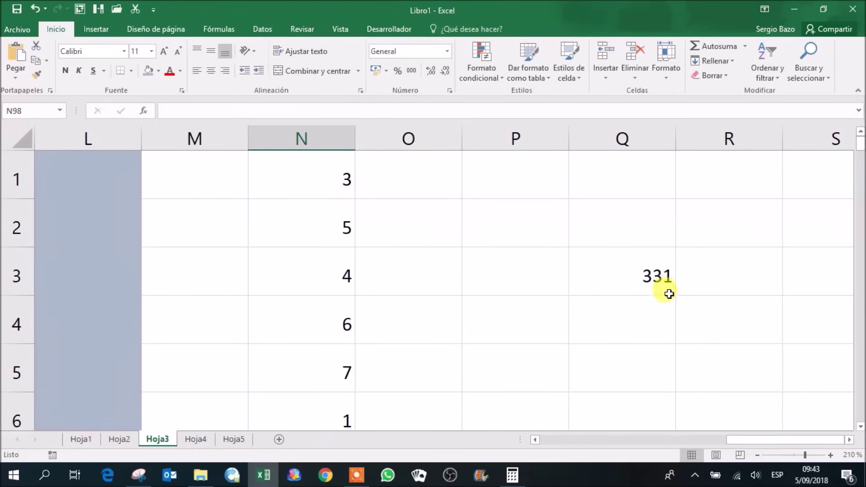
pyautogui.click(617, 276)
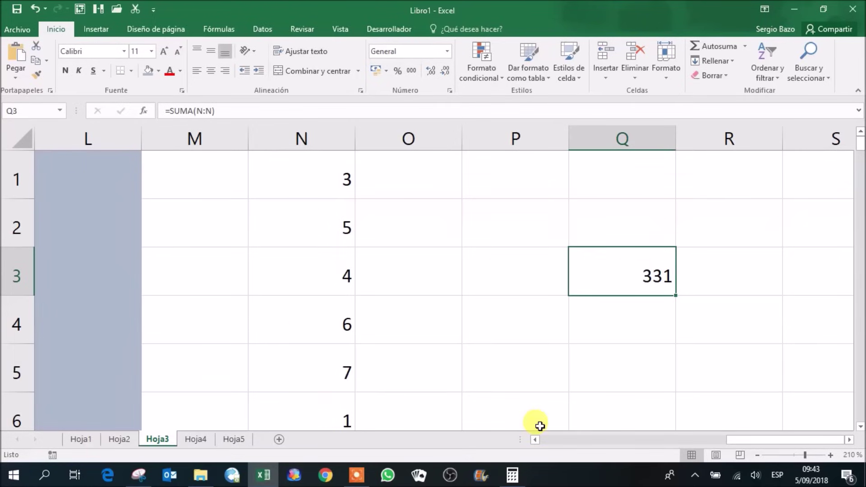
pyautogui.doubleClick(647, 270)
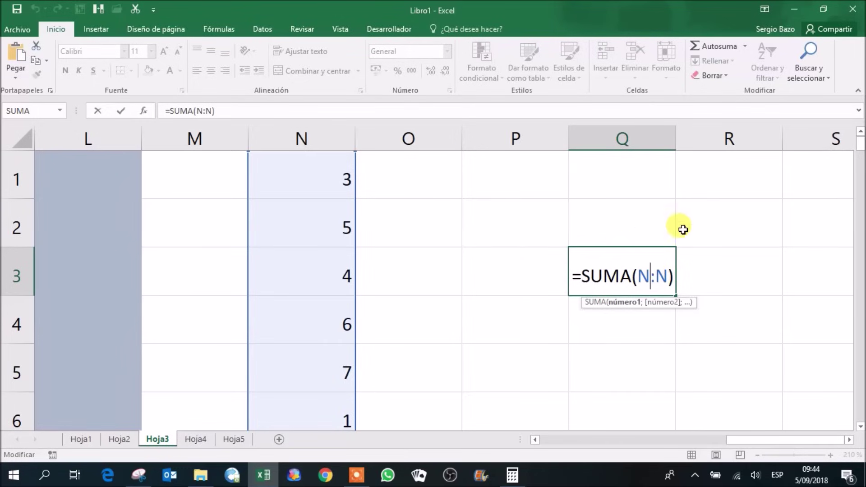
pyautogui.press('Return')
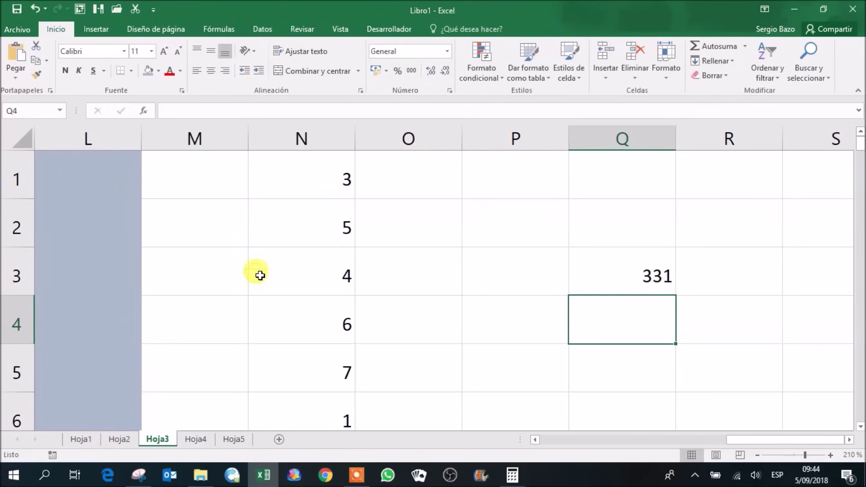
pyautogui.scroll(-4, 256, 272)
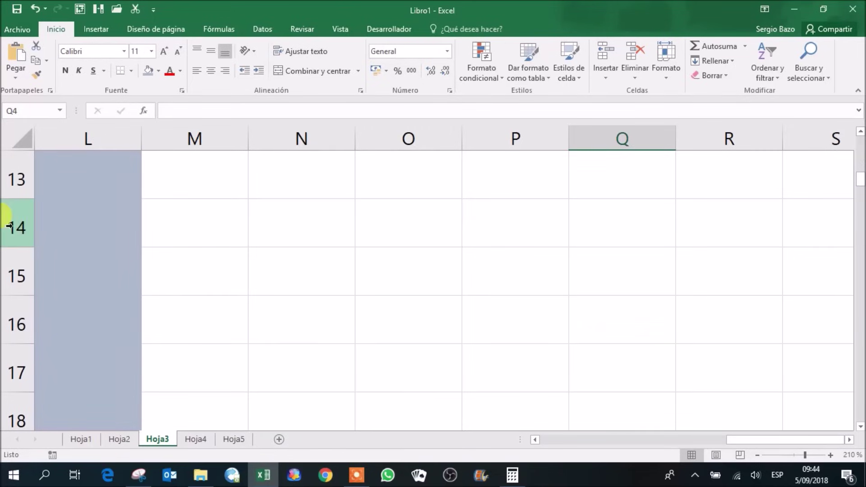
# Step: Fill the whole of row 14 with dark green
pyautogui.click(16, 225)
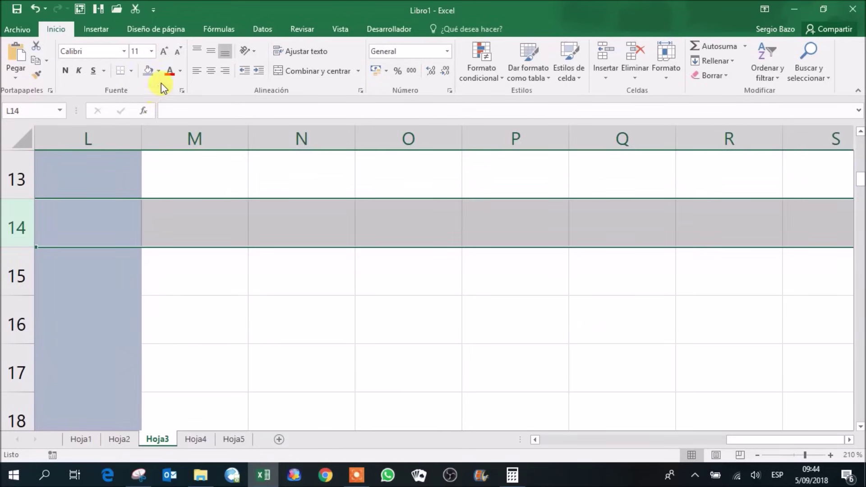
pyautogui.click(158, 71)
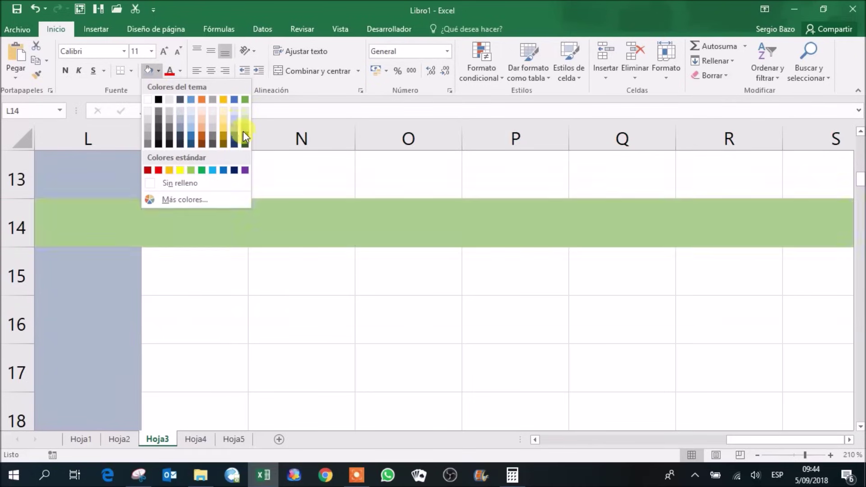
pyautogui.click(245, 132)
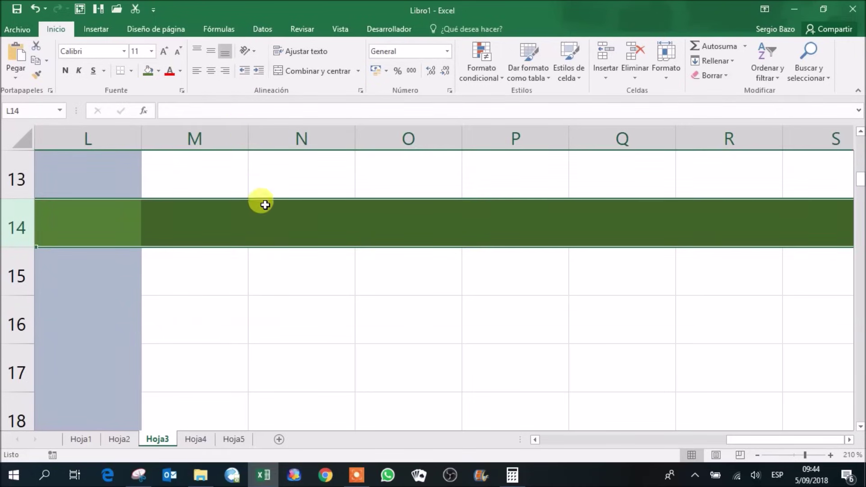
# Step: Enter 14:14 in N14, centred horizontally and vertically, at font size 14
pyautogui.click(278, 226)
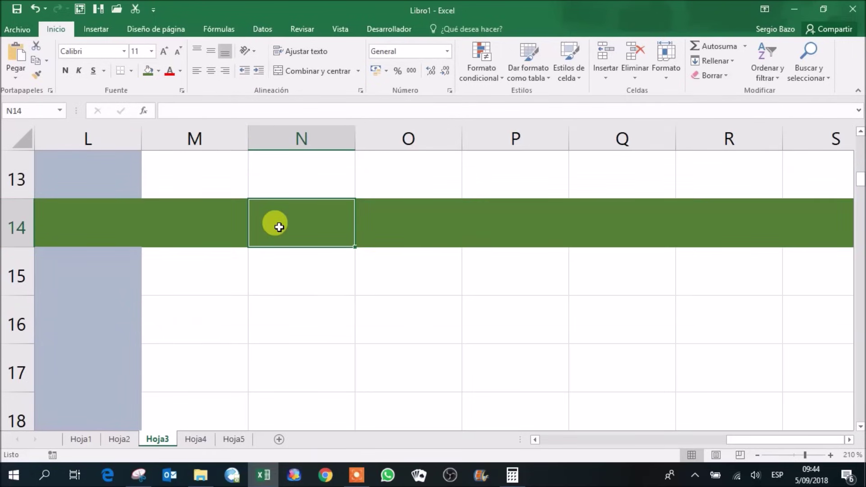
pyautogui.write('14:14')
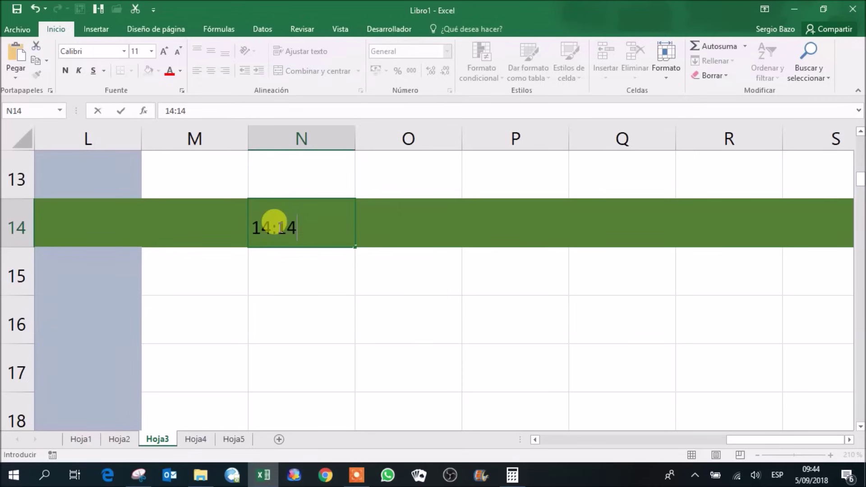
pyautogui.press('Return')
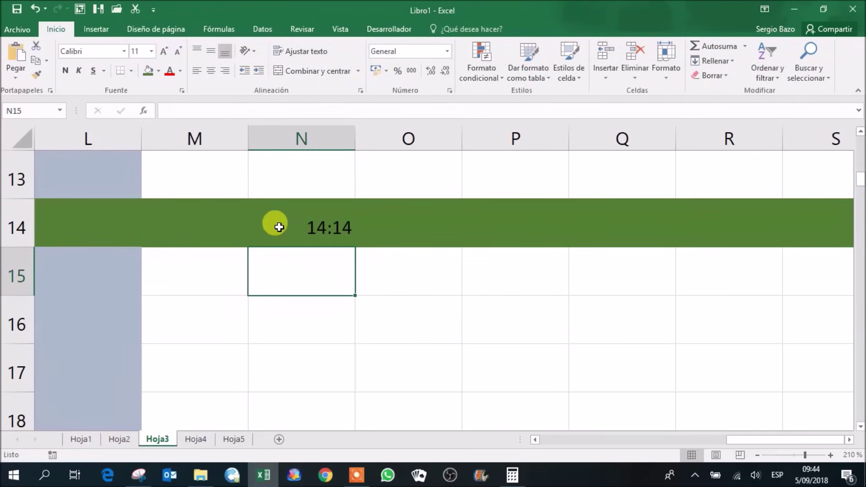
pyautogui.click(279, 227)
pyautogui.click(210, 72)
pyautogui.click(209, 51)
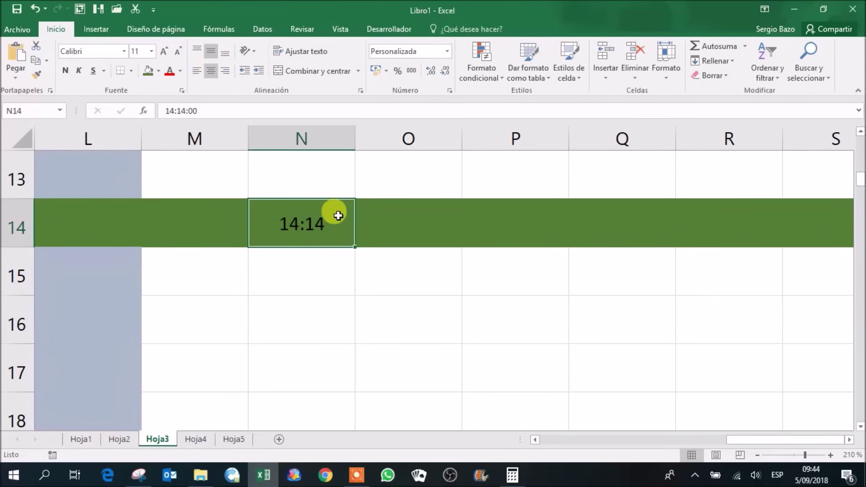
pyautogui.click(163, 51)
pyautogui.click(163, 51)
pyautogui.click(307, 313)
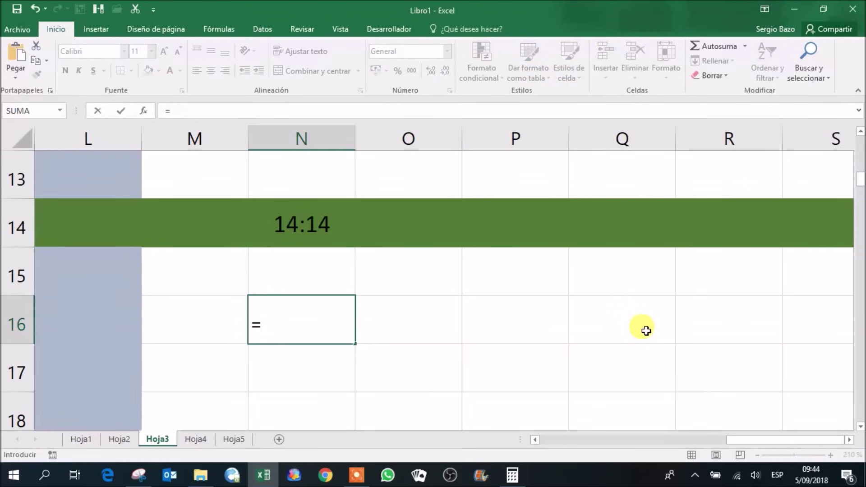
# Step: Cancel the N16 entry and enter a =SUMA row-16 total in N18
pyautogui.press('Escape')
pyautogui.scroll(-1, 659, 367)
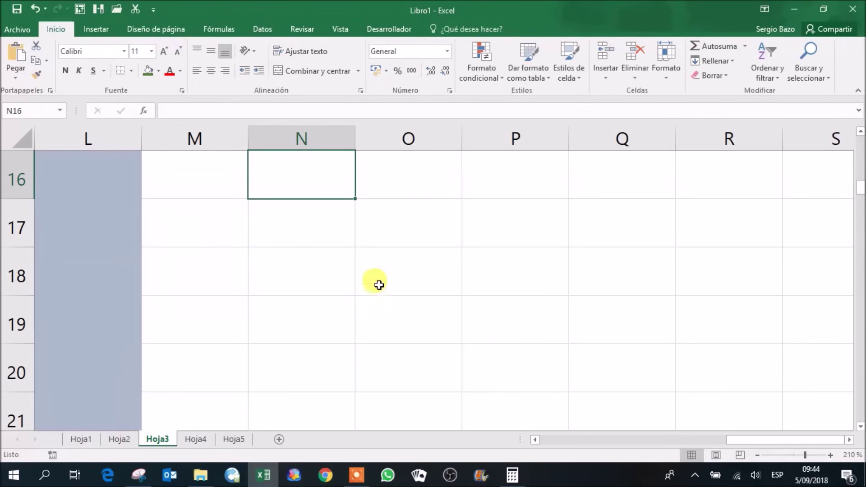
pyautogui.click(320, 282)
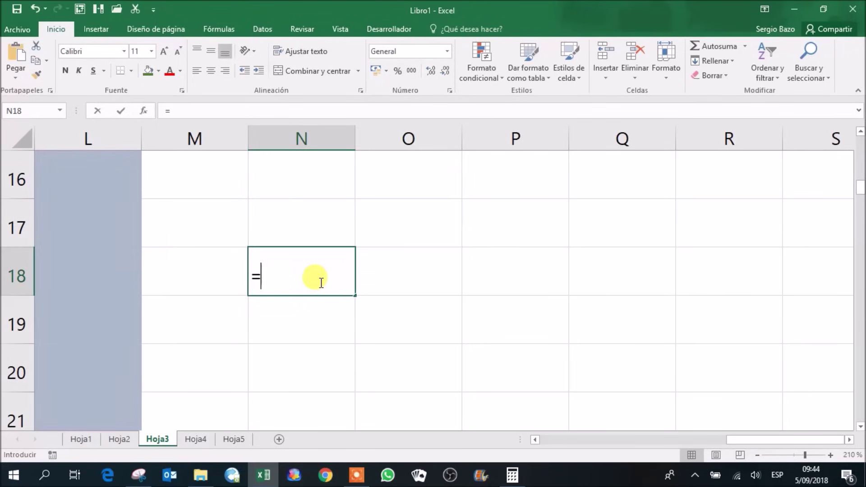
pyautogui.write('=suma')
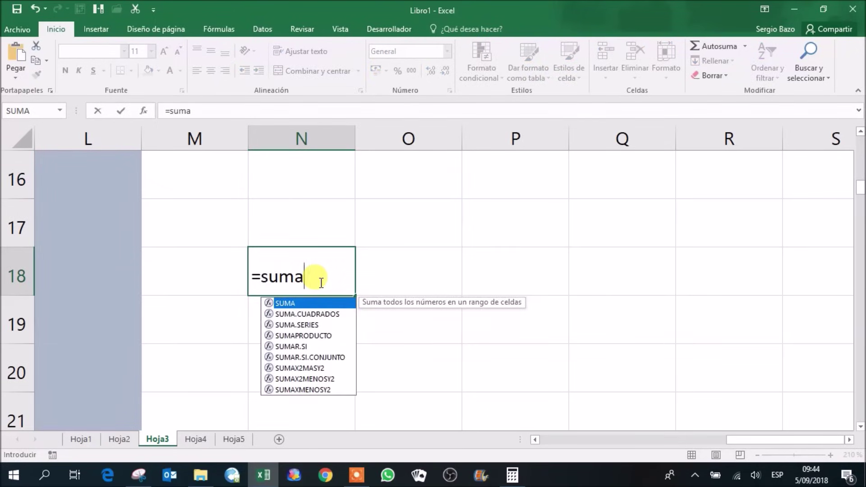
pyautogui.write('(')
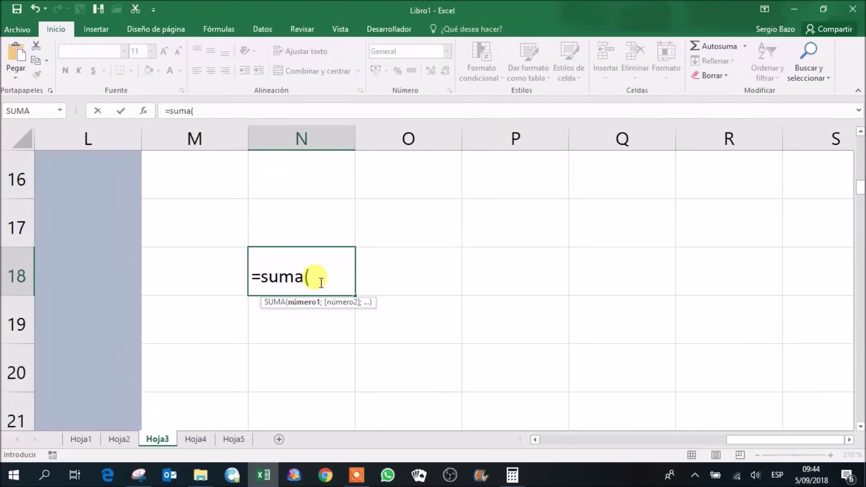
pyautogui.write('16:16')
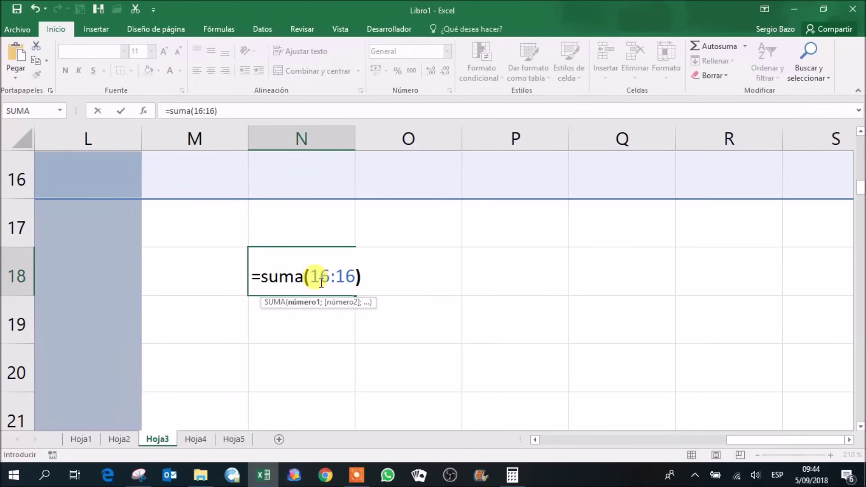
pyautogui.press('Return')
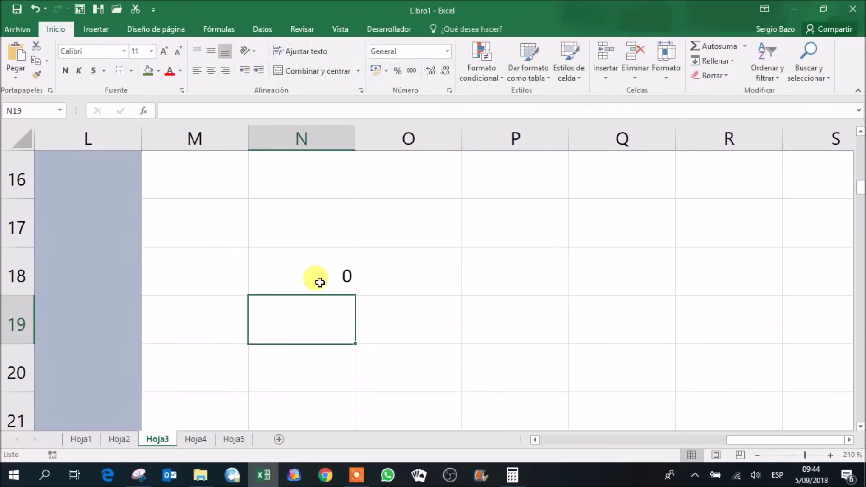
pyautogui.click(320, 282)
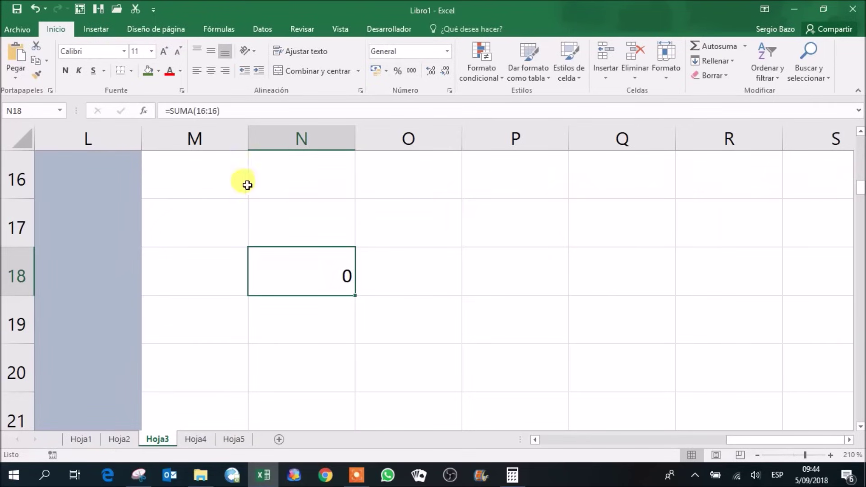
# Step: Add the numbers 23, 45 and 38 to row 16 and check the N18 total
pyautogui.click(186, 183)
pyautogui.write('23')
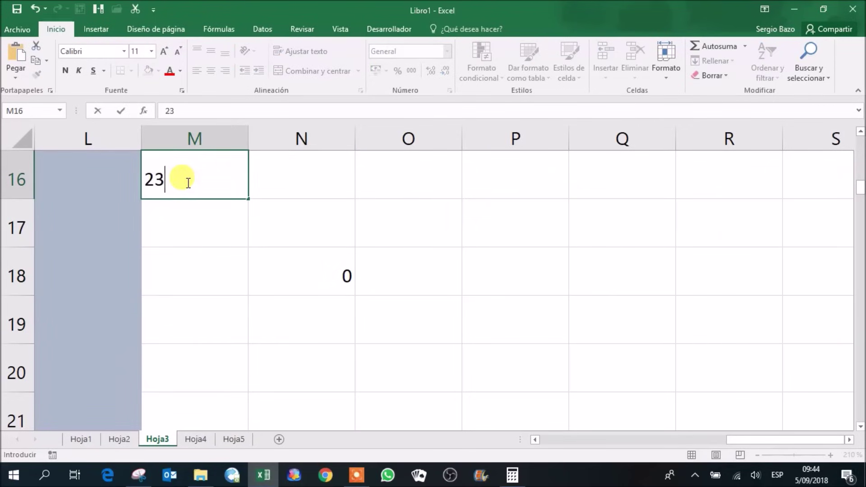
pyautogui.press('Tab')
pyautogui.press('Tab')
pyautogui.press('Tab')
pyautogui.press('Tab')
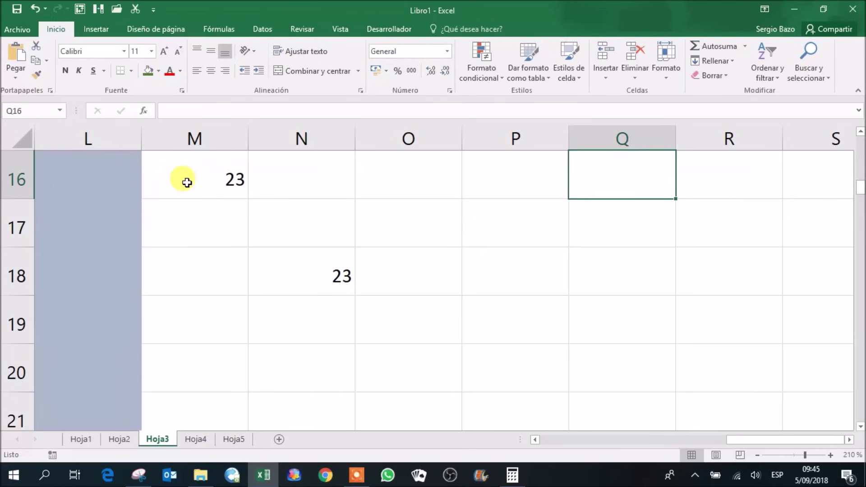
pyautogui.write('45')
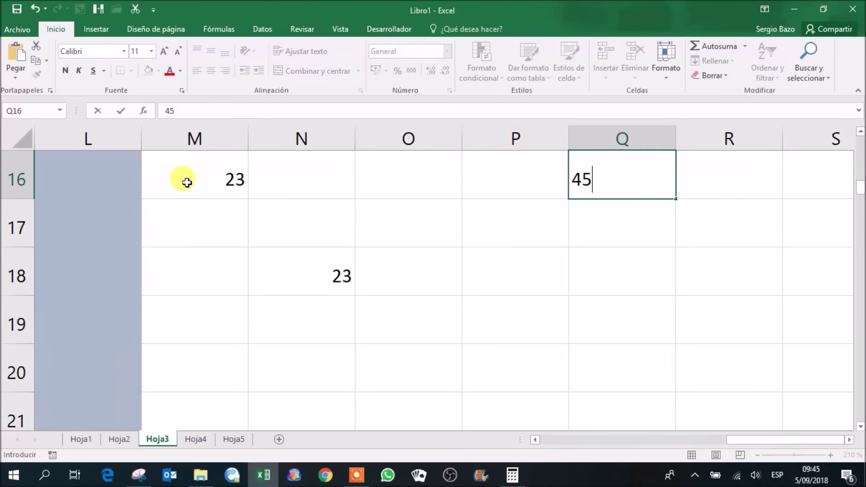
pyautogui.press('Left')
pyautogui.press('Left')
pyautogui.write('3')
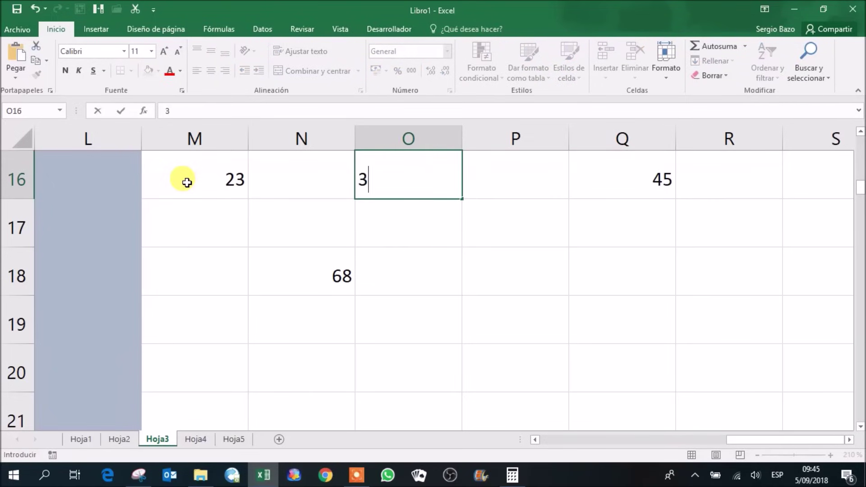
pyautogui.write('8')
pyautogui.press('Tab')
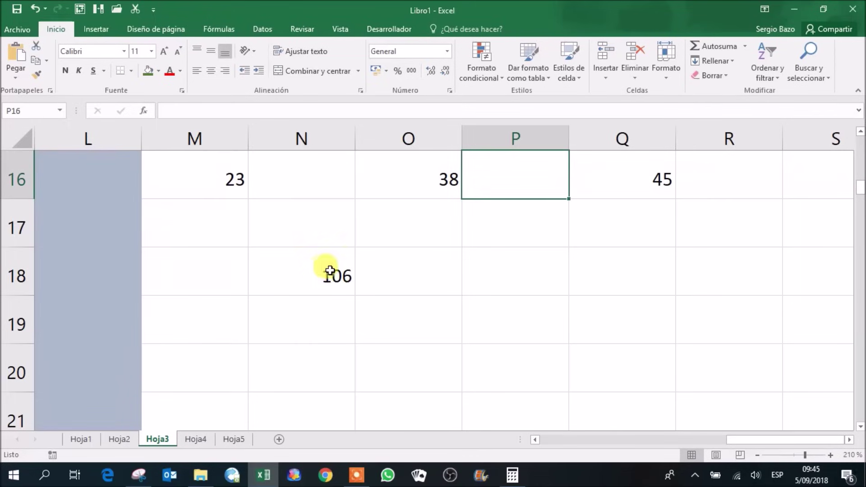
pyautogui.click(336, 275)
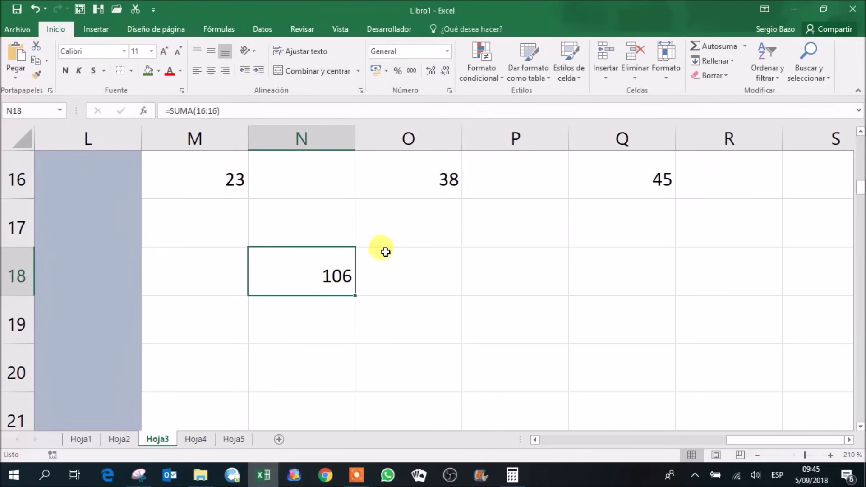
# Step: Make N18 total the whole of row 16 with =SUMA(16:16), then go to Hoja4
pyautogui.doubleClick(315, 273)
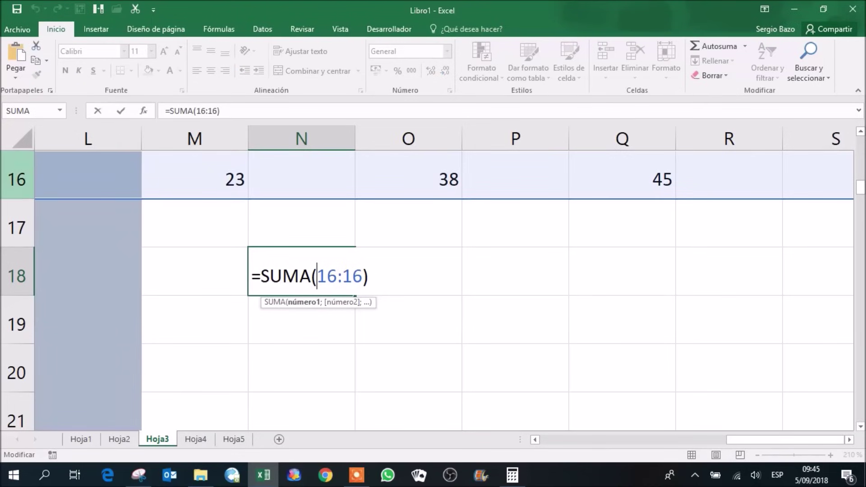
pyautogui.moveTo(16, 179); pyautogui.dragTo(15, 289)
pyautogui.press('Return')
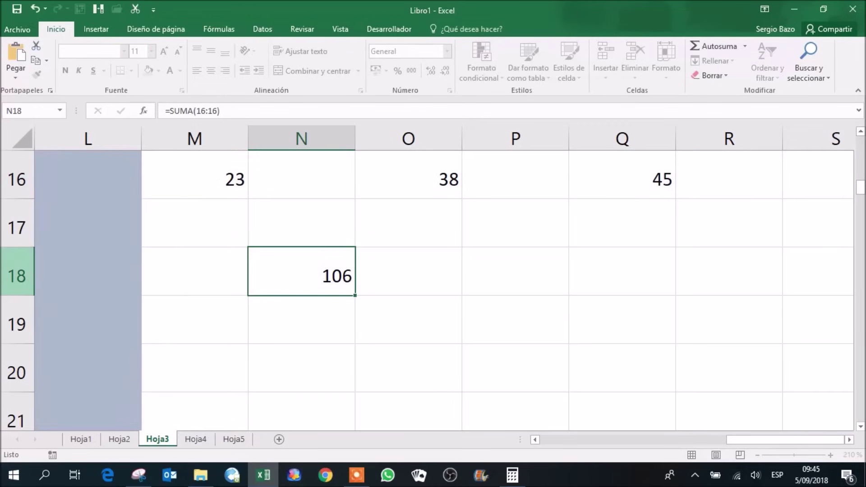
pyautogui.moveTo(10, 190); pyautogui.dragTo(10, 375)
pyautogui.scroll(1, 199, 301)
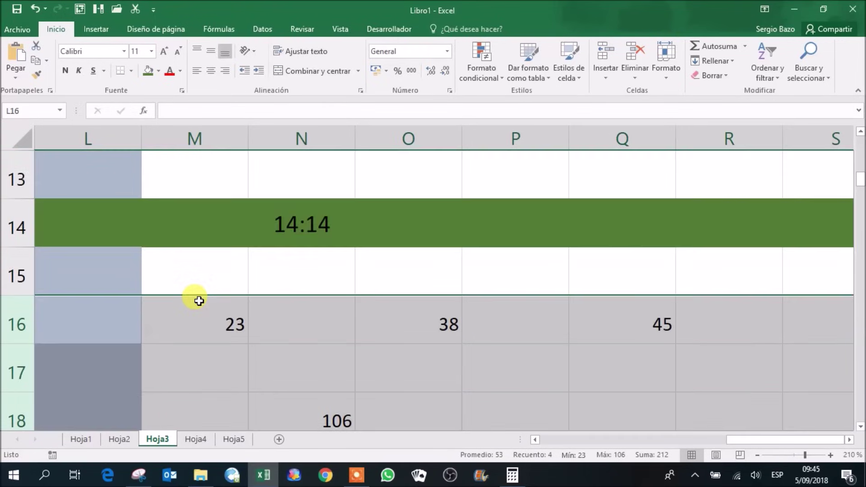
pyautogui.scroll(2, 199, 300)
pyautogui.scroll(2, 199, 300)
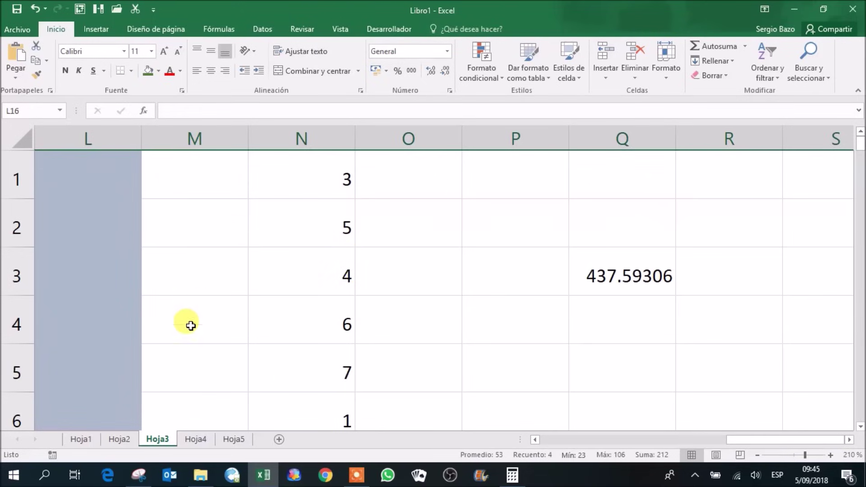
pyautogui.click(196, 440)
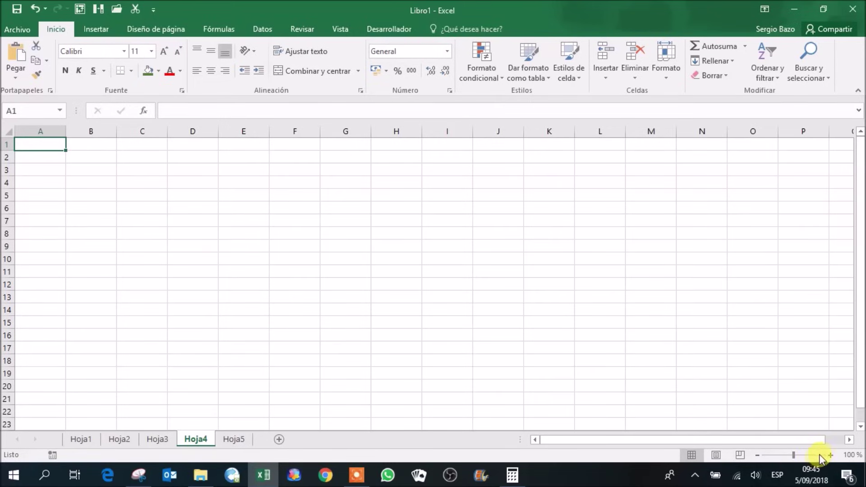
# Step: Zoom the empty Hoja4 sheet in step by step to 260%
pyautogui.click(830, 455)
pyautogui.click(830, 455)
pyautogui.click(830, 455)
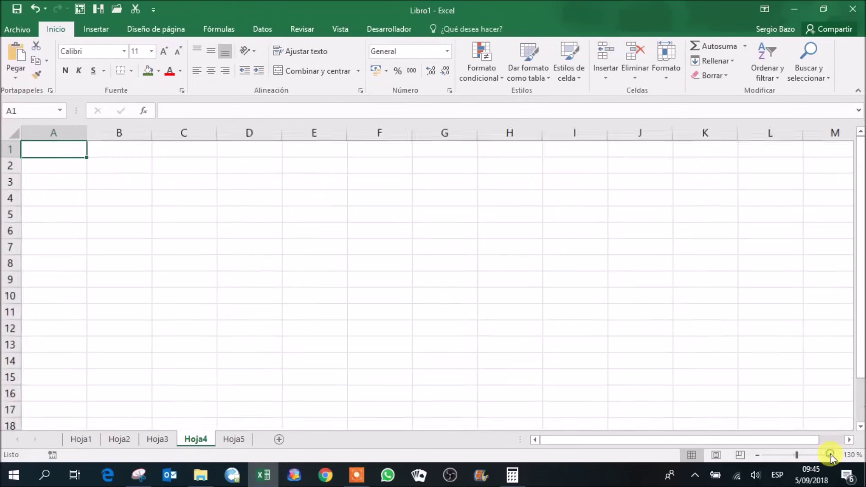
pyautogui.click(831, 455)
pyautogui.click(830, 455)
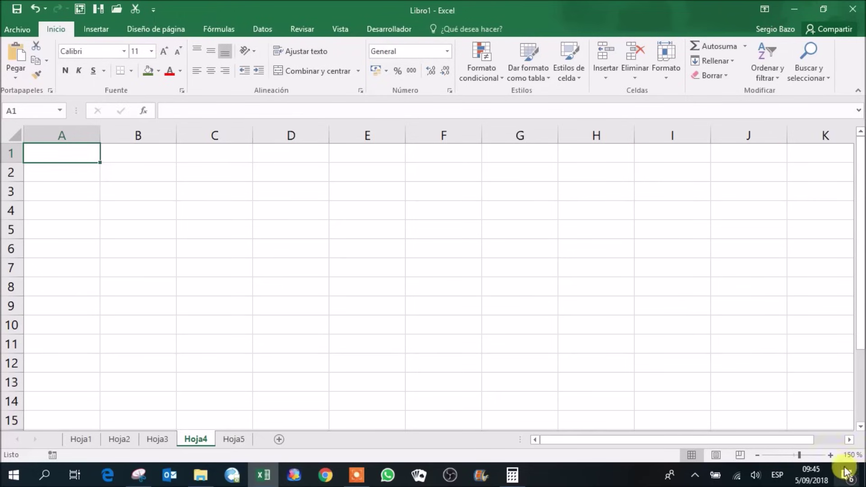
pyautogui.click(829, 456)
pyautogui.click(829, 456)
pyautogui.click(830, 456)
pyautogui.click(830, 455)
pyautogui.click(829, 456)
pyautogui.click(829, 456)
pyautogui.click(830, 455)
pyautogui.click(830, 456)
pyautogui.click(829, 456)
pyautogui.click(830, 456)
pyautogui.click(830, 456)
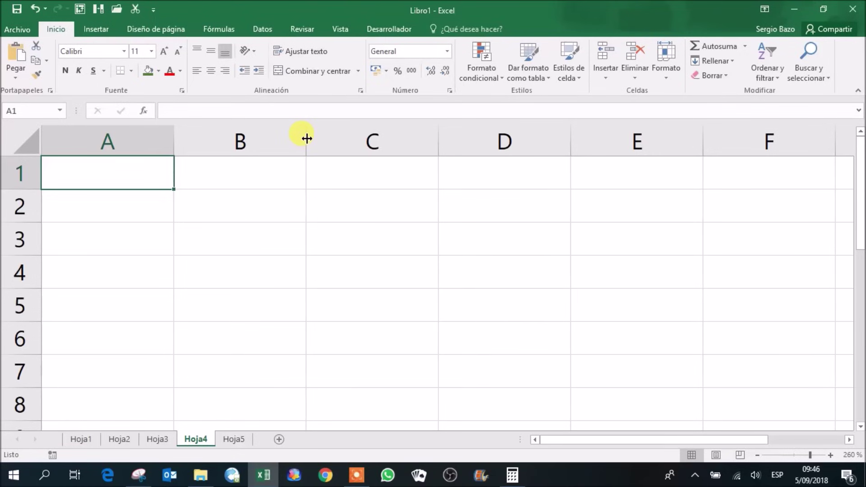
pyautogui.moveTo(307, 138)
pyautogui.mouseDown()
pyautogui.moveTo(418, 144)
pyautogui.moveTo(205, 140)
pyautogui.moveTo(335, 140)
pyautogui.mouseUp()
# Step: Finish widening column B beyond its default width
pyautogui.click(262, 143)
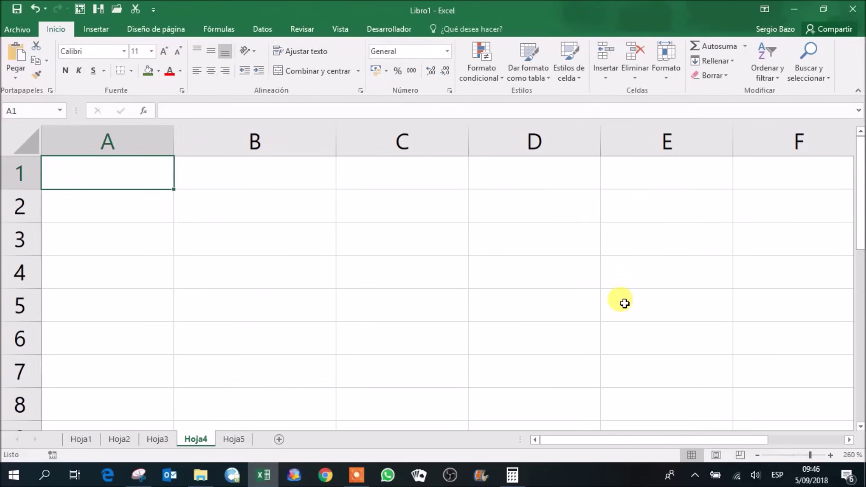
pyautogui.click(850, 440)
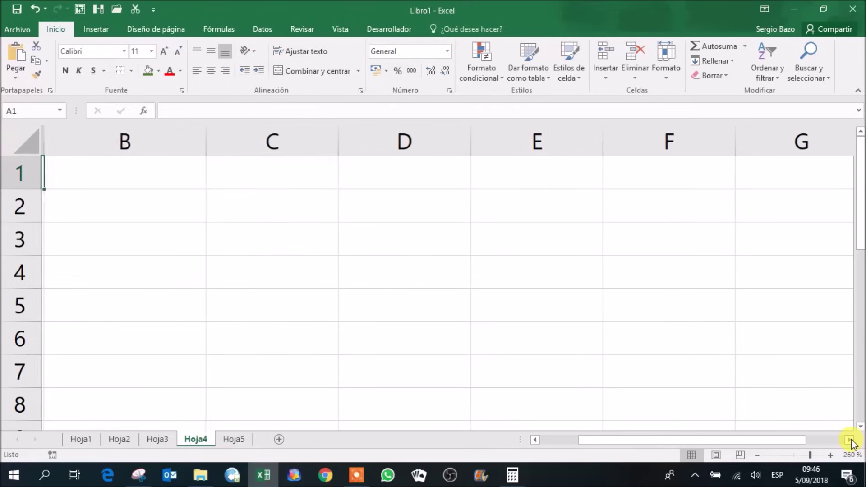
pyautogui.doubleClick(850, 439)
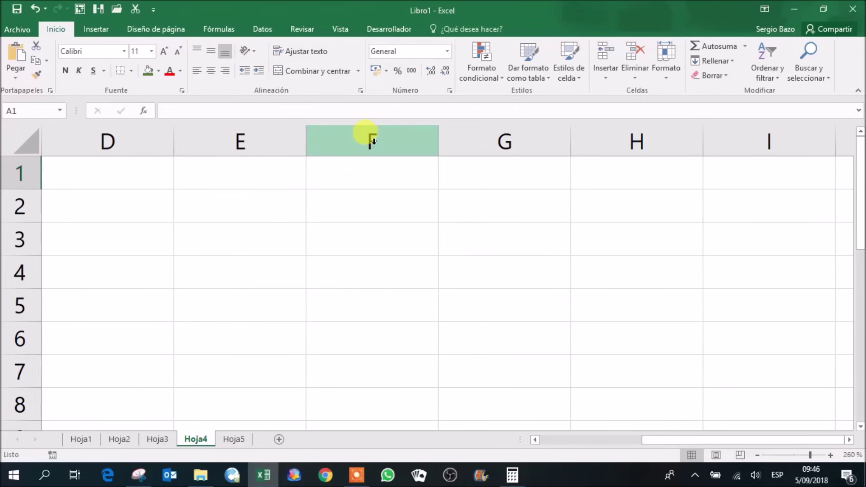
# Step: Narrow columns F through I together to a width of 5.57
pyautogui.moveTo(374, 142); pyautogui.dragTo(787, 148)
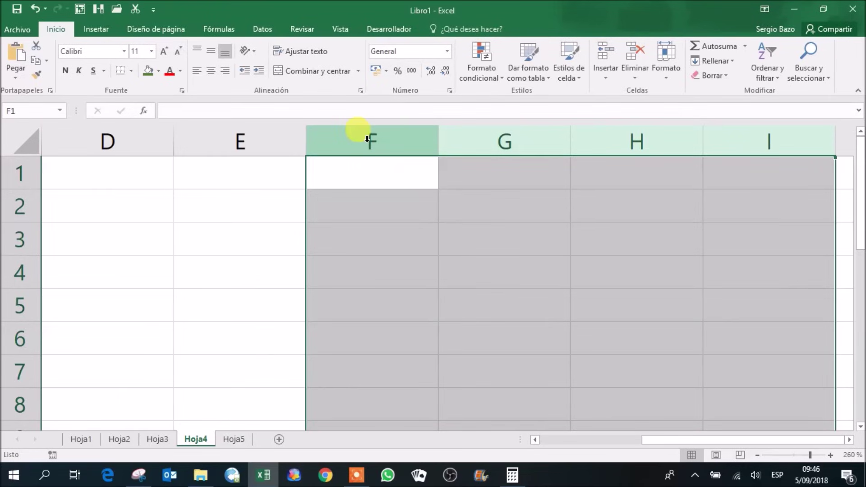
pyautogui.moveTo(788, 141)
pyautogui.mouseDown()
pyautogui.moveTo(451, 136)
pyautogui.moveTo(768, 139)
pyautogui.mouseUp()
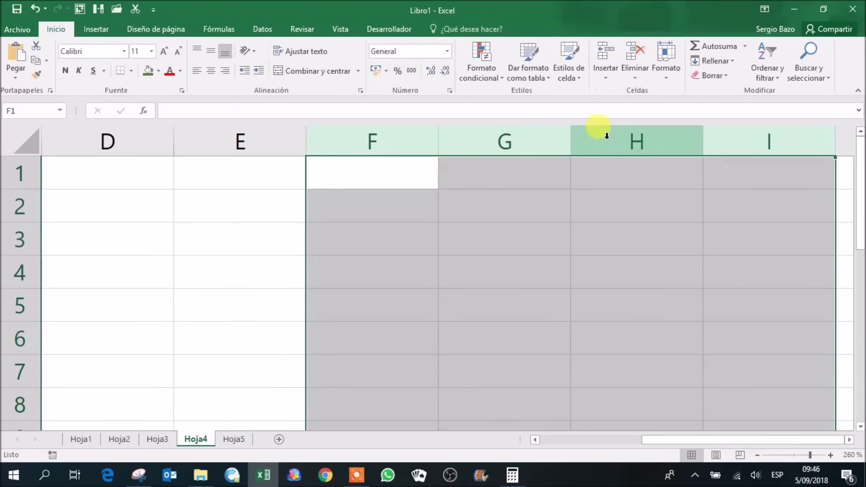
pyautogui.moveTo(570, 140); pyautogui.dragTo(511, 138)
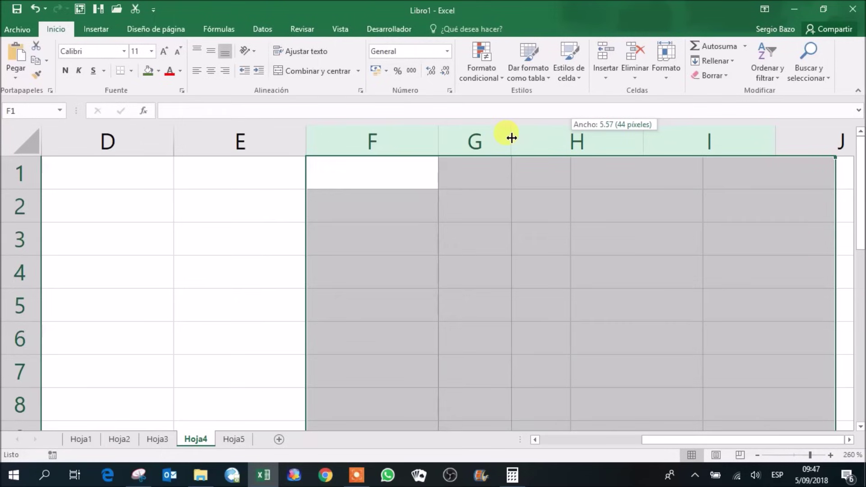
pyautogui.moveTo(511, 138); pyautogui.dragTo(512, 135)
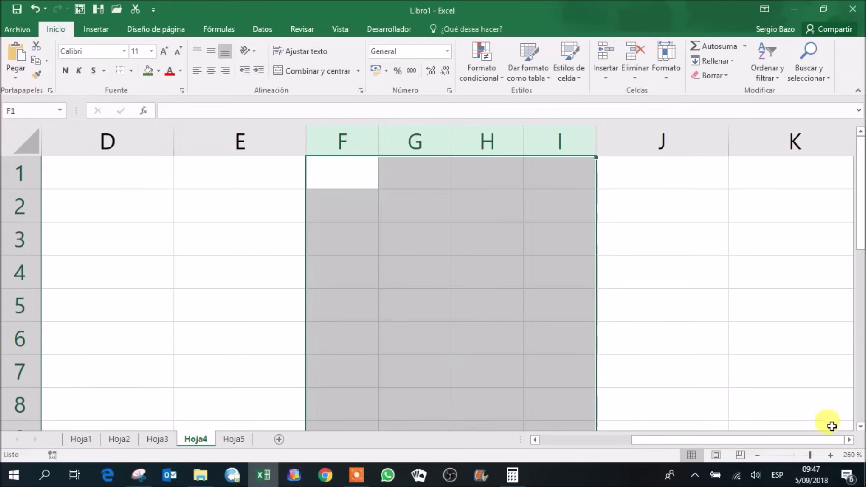
pyautogui.click(849, 440)
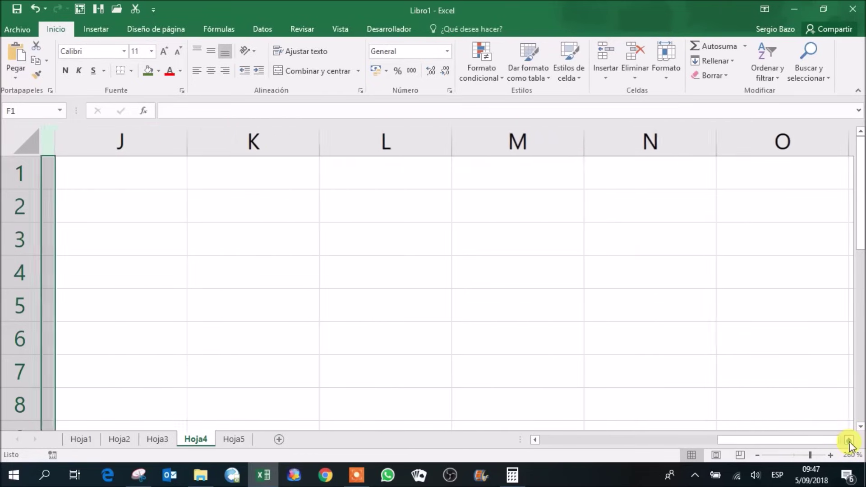
pyautogui.moveTo(240, 138); pyautogui.dragTo(372, 143)
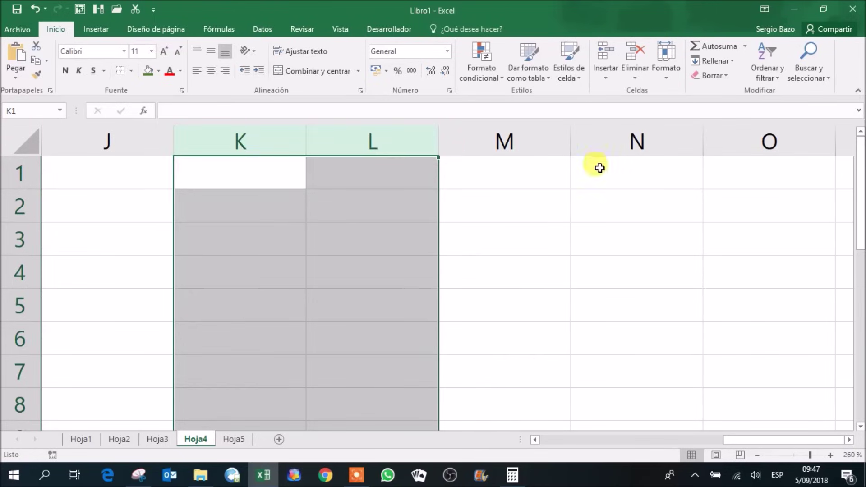
pyautogui.keyDown('ctrl'); pyautogui.moveTo(632, 138); pyautogui.dragTo(762, 153); pyautogui.keyUp('ctrl')
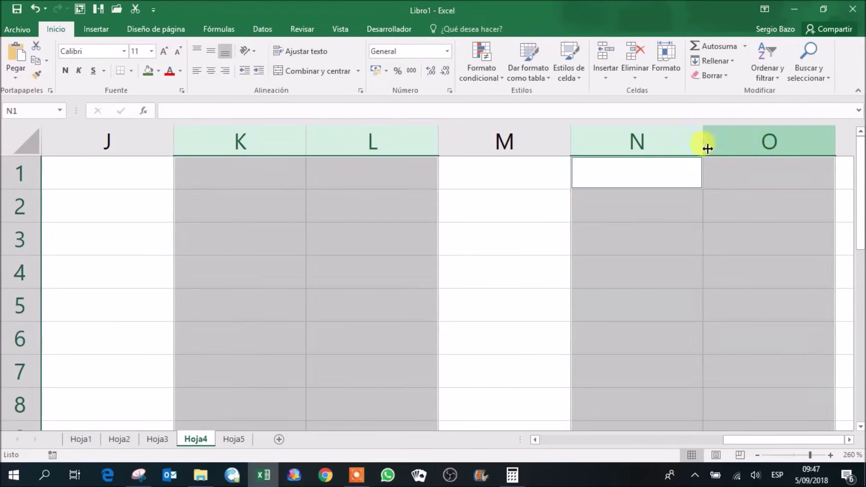
pyautogui.moveTo(702, 148); pyautogui.dragTo(752, 149)
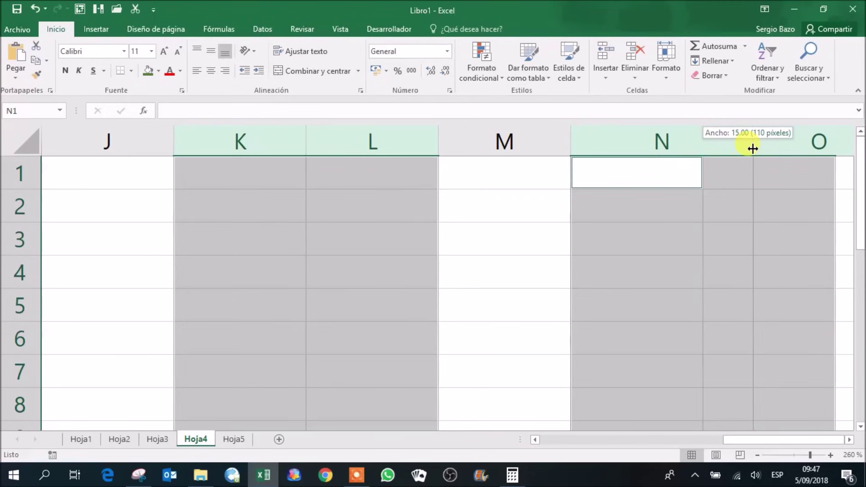
pyautogui.moveTo(752, 149); pyautogui.dragTo(753, 148)
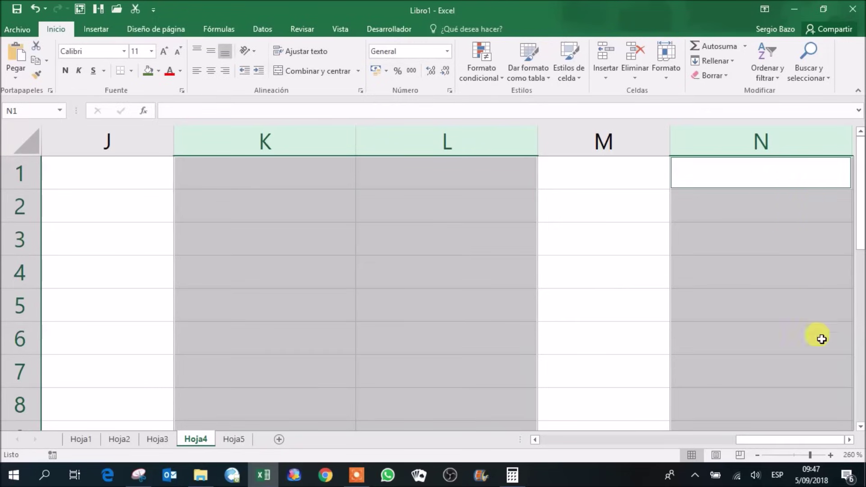
pyautogui.click(849, 439)
pyautogui.doubleClick(849, 440)
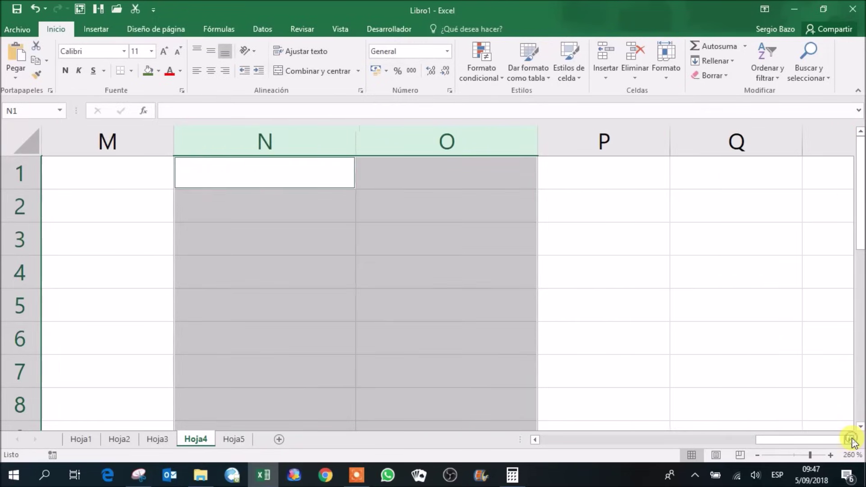
pyautogui.click(652, 276)
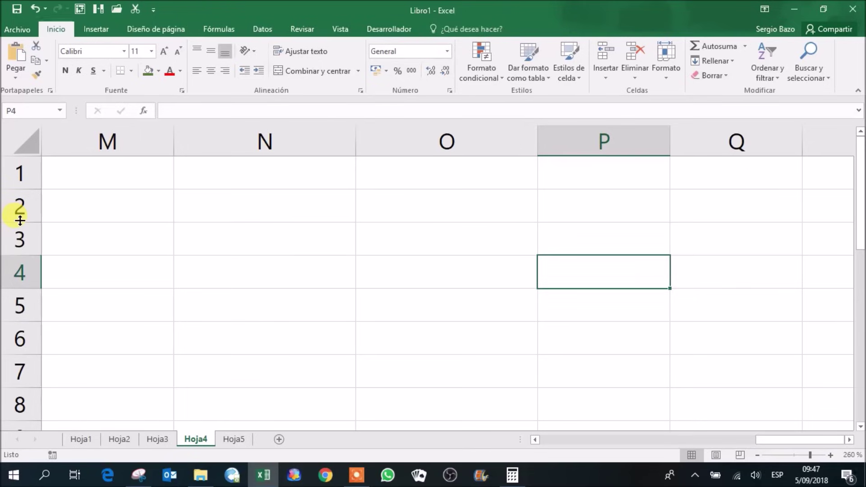
pyautogui.moveTo(19, 223); pyautogui.dragTo(20, 222)
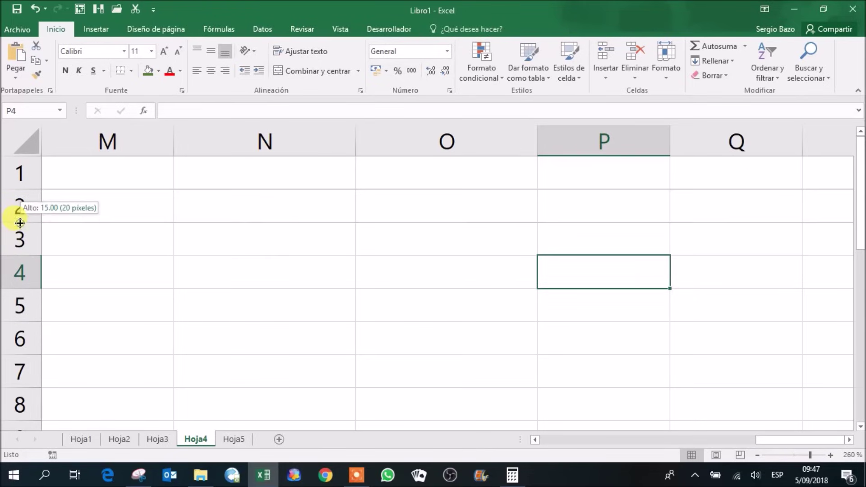
pyautogui.moveTo(19, 223)
pyautogui.mouseDown()
pyautogui.moveTo(10, 320)
pyautogui.moveTo(20, 201)
pyautogui.mouseUp()
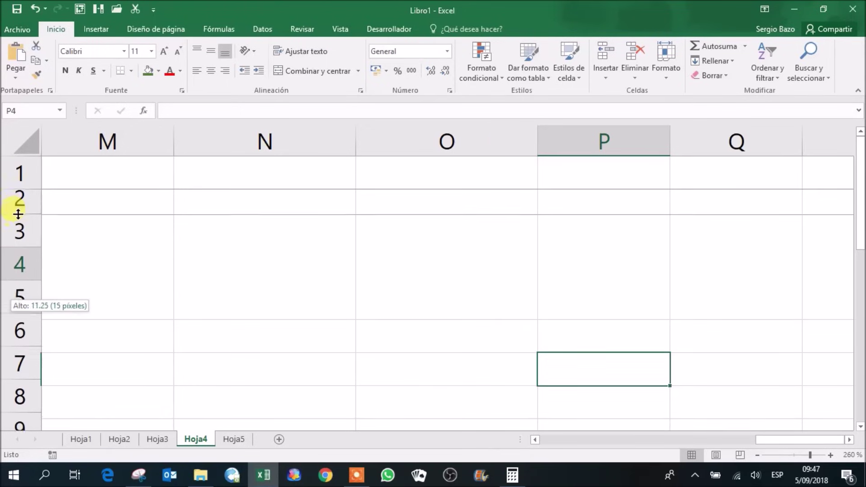
pyautogui.moveTo(20, 202); pyautogui.dragTo(20, 325)
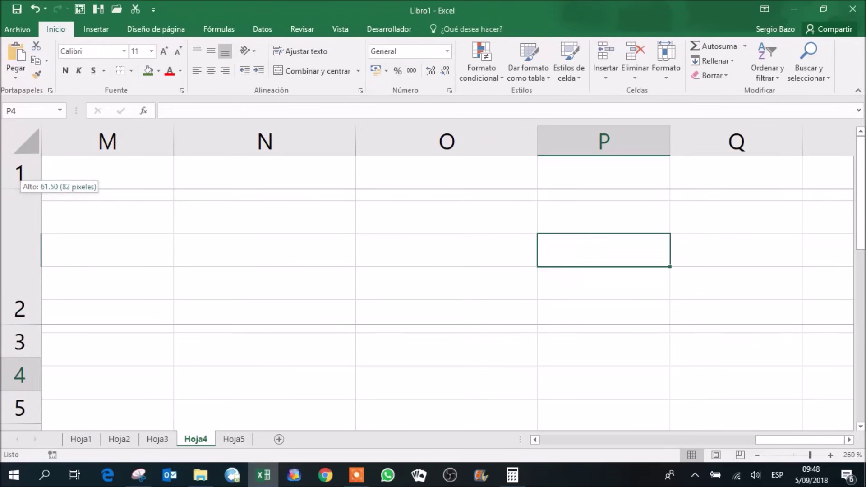
pyautogui.moveTo(20, 324)
pyautogui.mouseDown()
pyautogui.moveTo(10, 247)
pyautogui.moveTo(20, 316)
pyautogui.mouseUp()
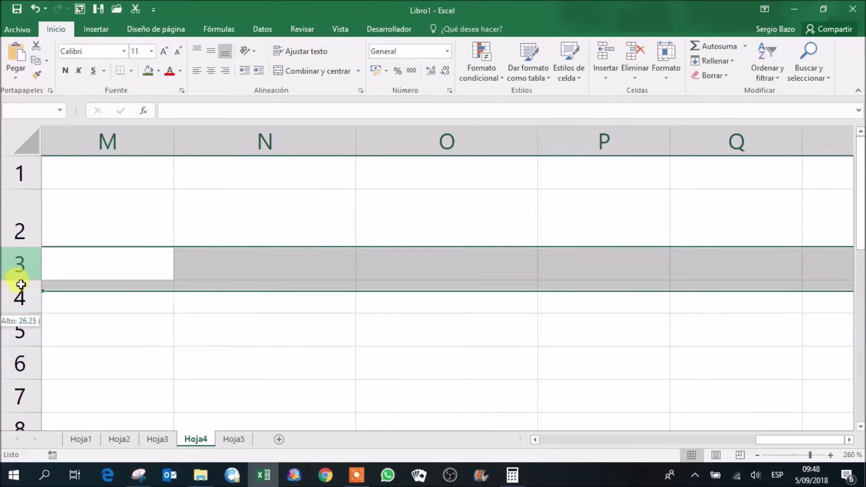
pyautogui.moveTo(19, 316); pyautogui.dragTo(18, 362)
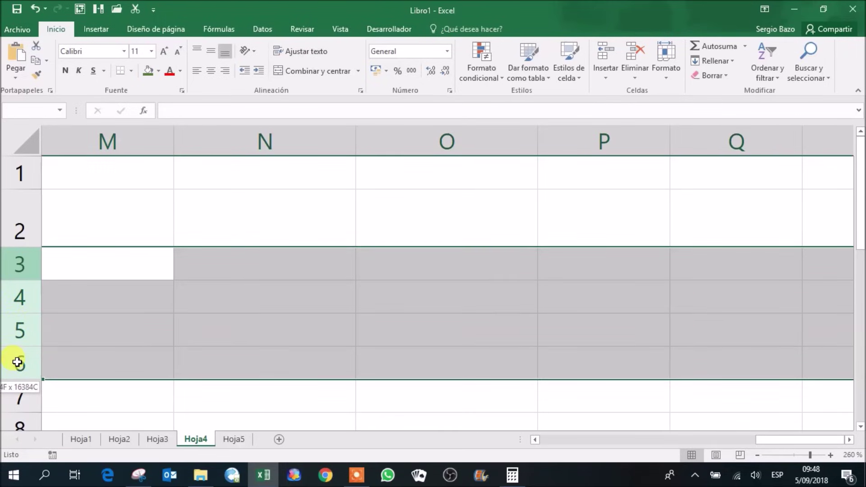
pyautogui.moveTo(19, 313); pyautogui.dragTo(21, 294)
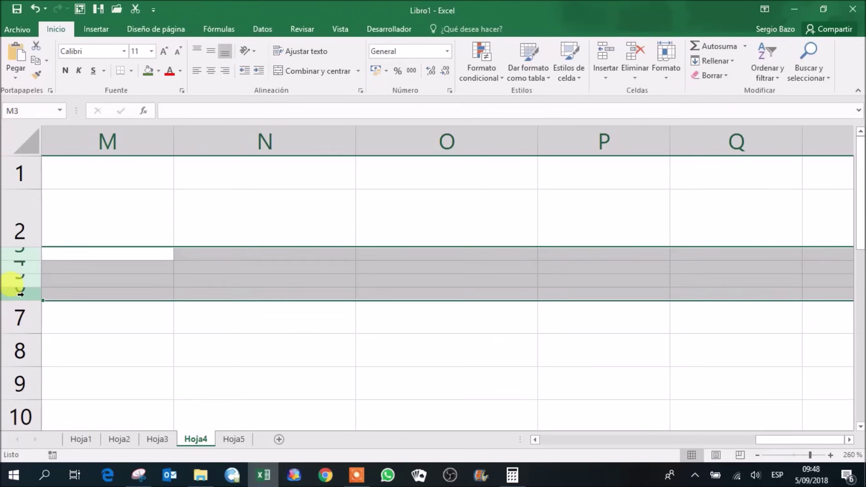
pyautogui.scroll(-1, 89, 307)
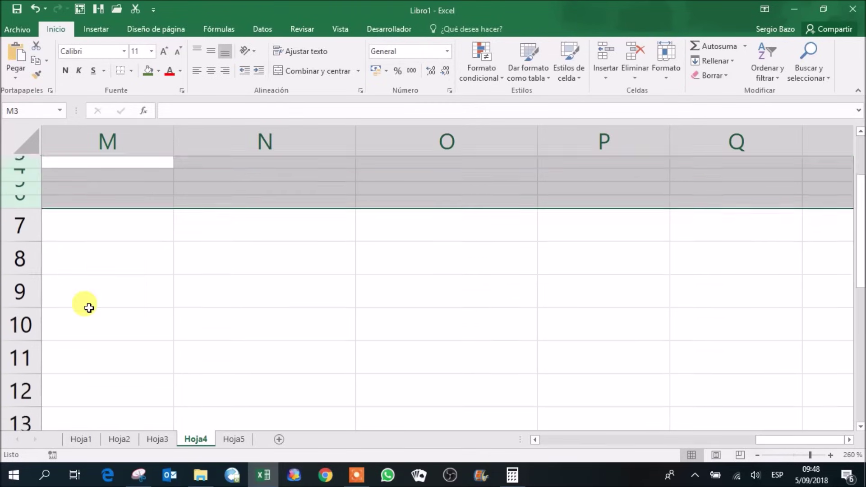
pyautogui.scroll(-1, 88, 307)
pyautogui.moveTo(19, 206); pyautogui.dragTo(15, 273)
pyautogui.moveTo(16, 338)
pyautogui.keyDown('ctrl'); pyautogui.mouseDown()
pyautogui.moveTo(25, 352)
pyautogui.moveTo(24, 341)
pyautogui.mouseUp(); pyautogui.keyUp('ctrl')
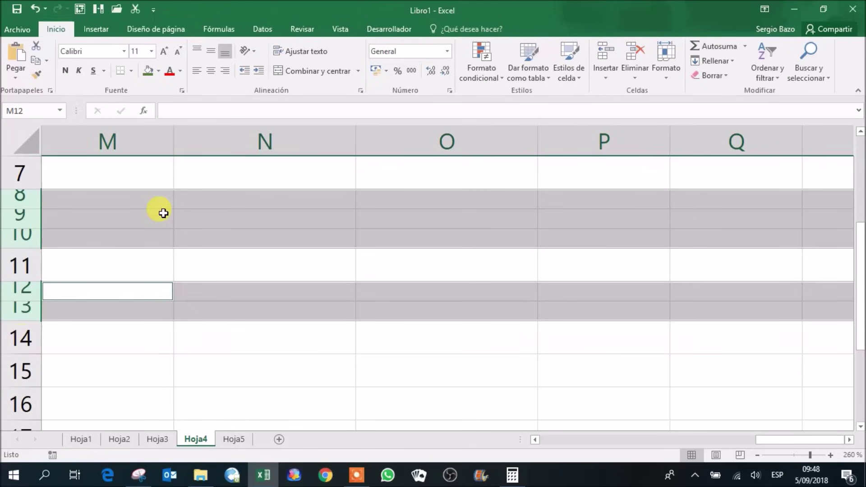
pyautogui.click(164, 213)
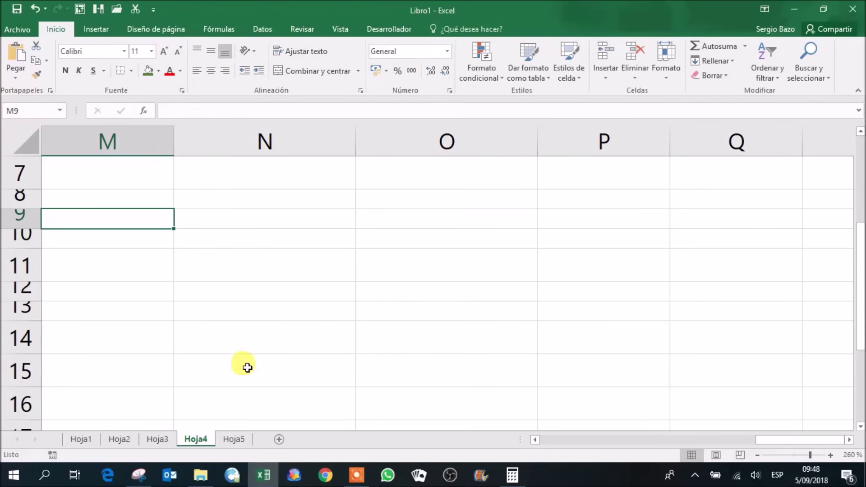
pyautogui.click(229, 440)
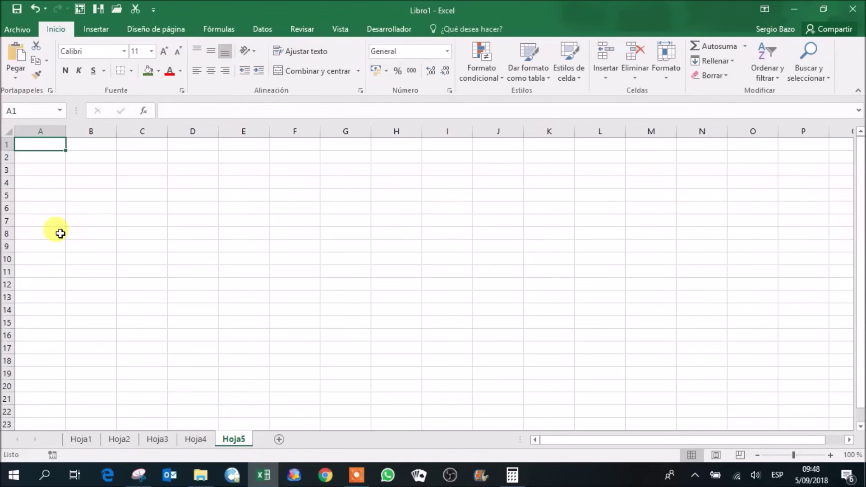
# Step: Hide columns B through D with Ocultar
pyautogui.moveTo(86, 130)
pyautogui.mouseDown()
pyautogui.moveTo(120, 138)
pyautogui.moveTo(198, 131)
pyautogui.mouseUp()
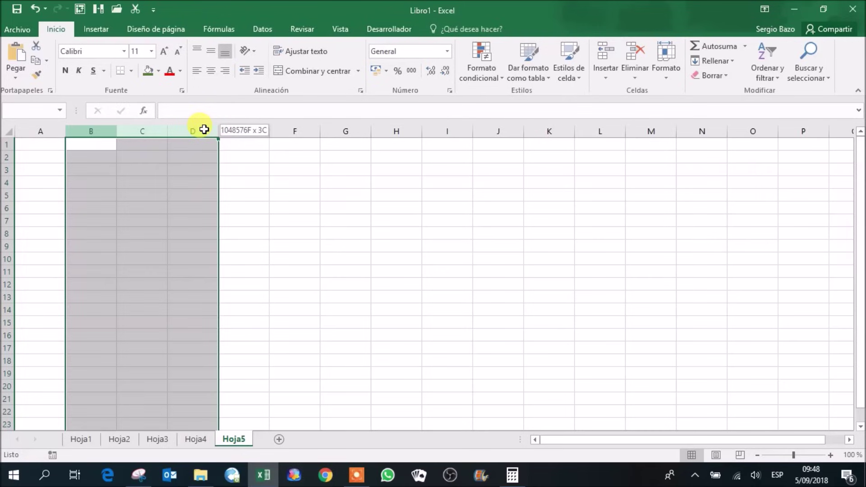
pyautogui.moveTo(205, 129); pyautogui.dragTo(205, 130)
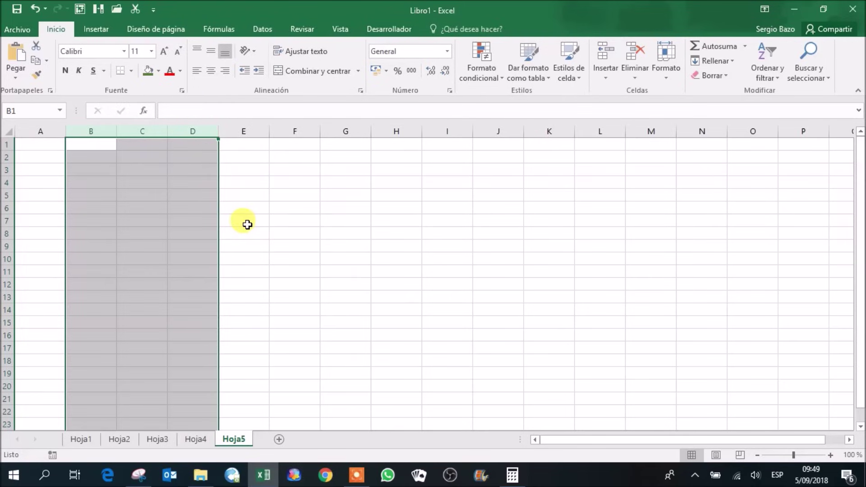
pyautogui.rightClick(134, 209)
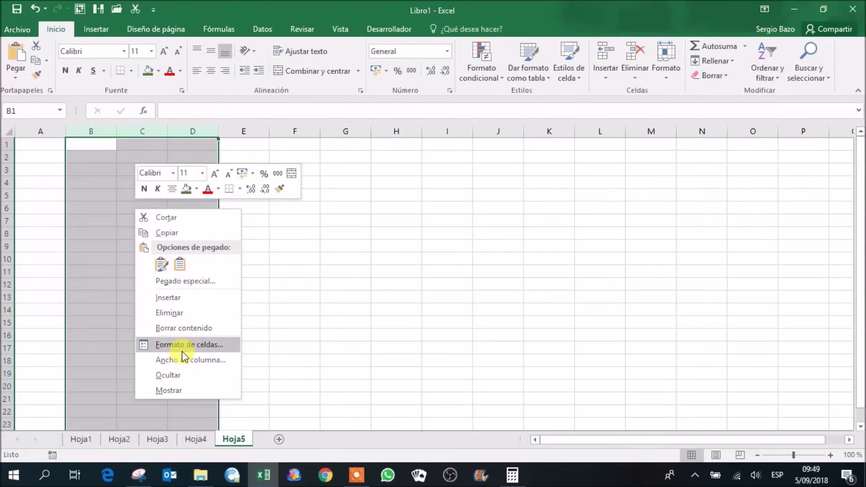
pyautogui.click(181, 374)
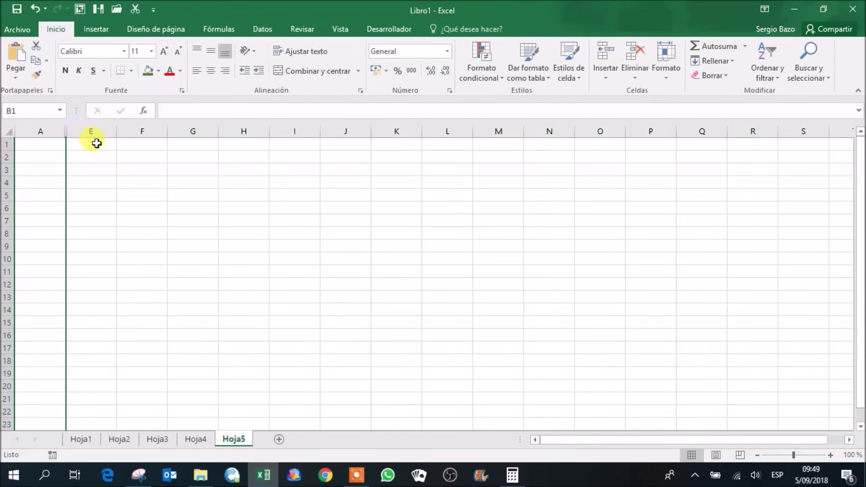
pyautogui.click(165, 206)
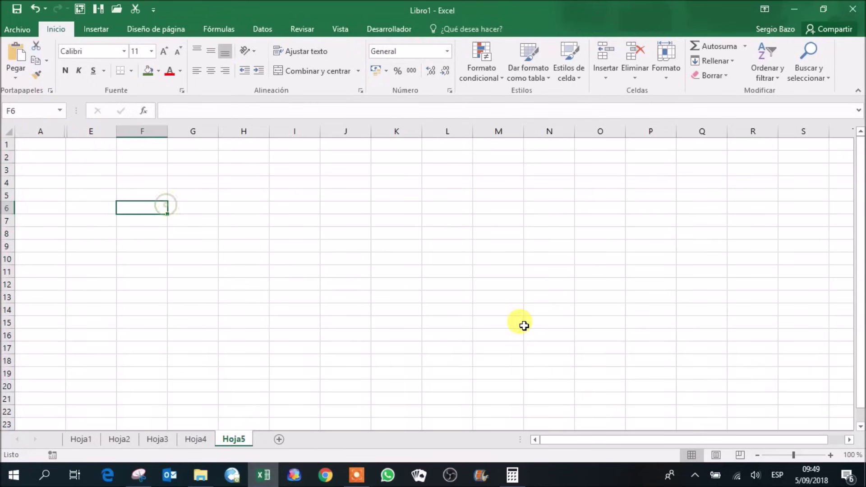
pyautogui.click(351, 247)
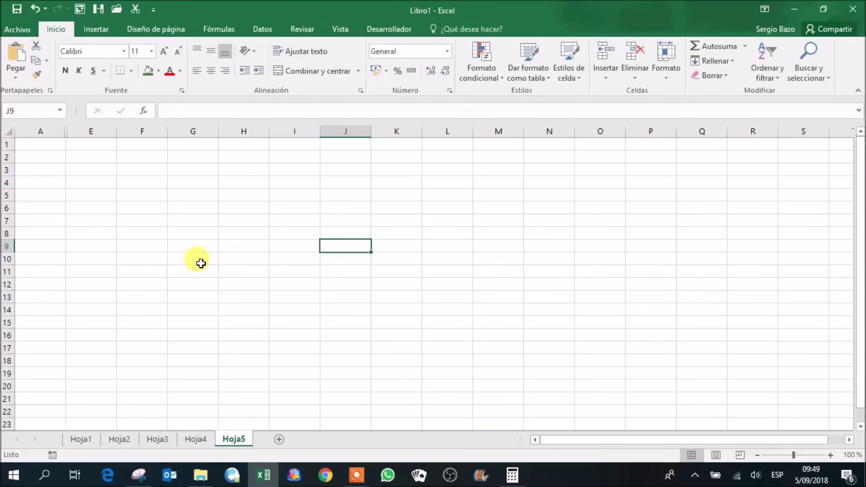
# Step: Select columns A to E and unhide B through D with Mostrar
pyautogui.click(39, 131)
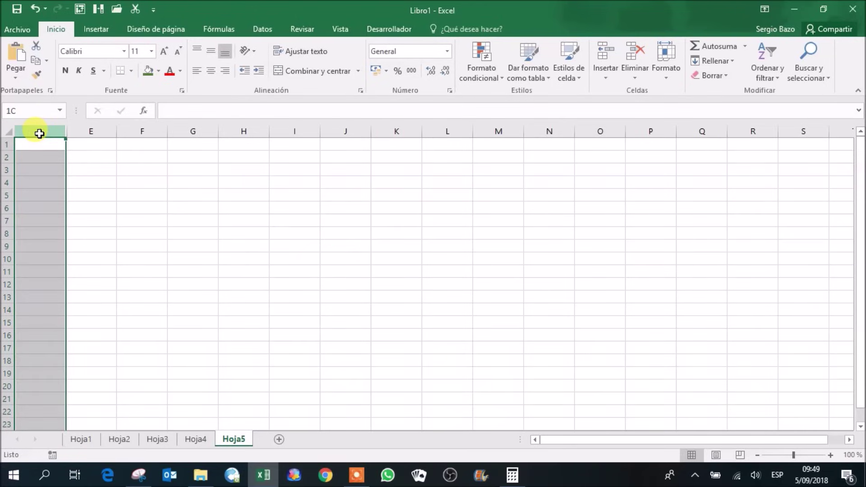
pyautogui.moveTo(40, 133)
pyautogui.mouseDown()
pyautogui.moveTo(80, 134)
pyautogui.moveTo(72, 144)
pyautogui.mouseUp()
pyautogui.rightClick(63, 190)
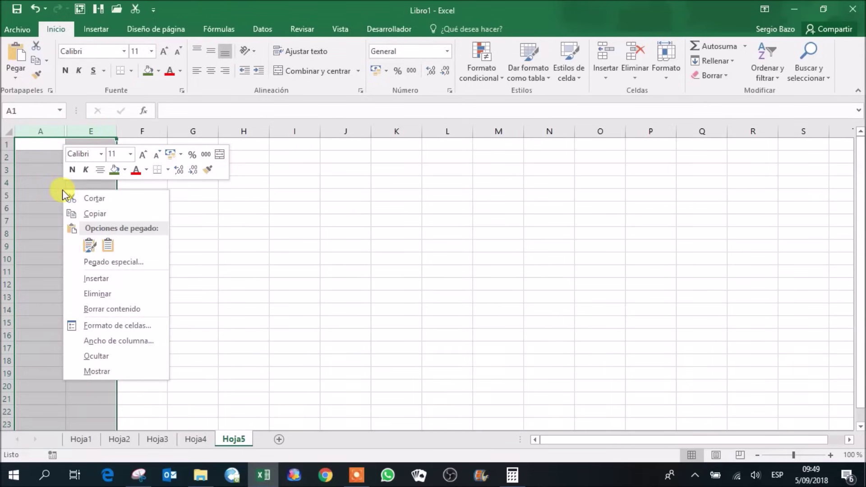
pyautogui.click(97, 371)
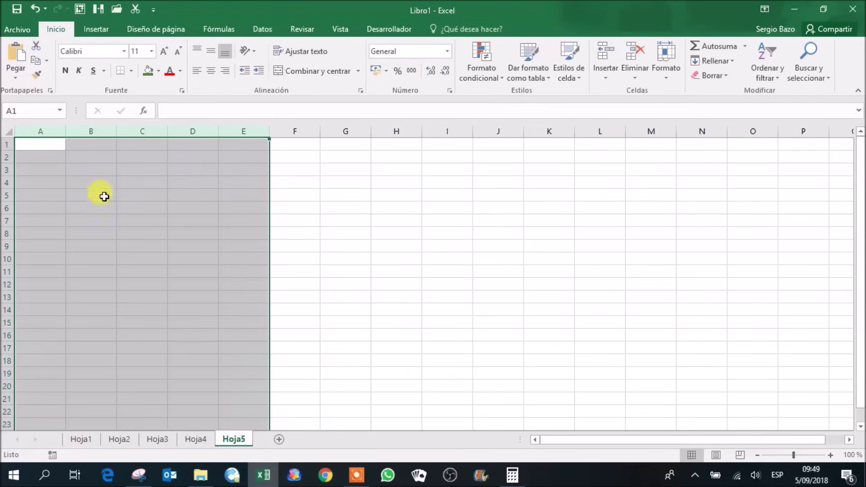
pyautogui.moveTo(6, 169); pyautogui.dragTo(6, 285)
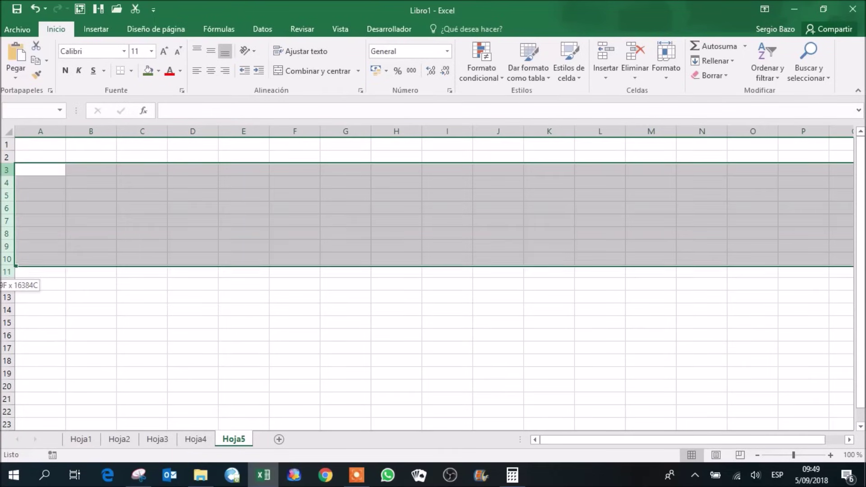
pyautogui.rightClick(118, 222)
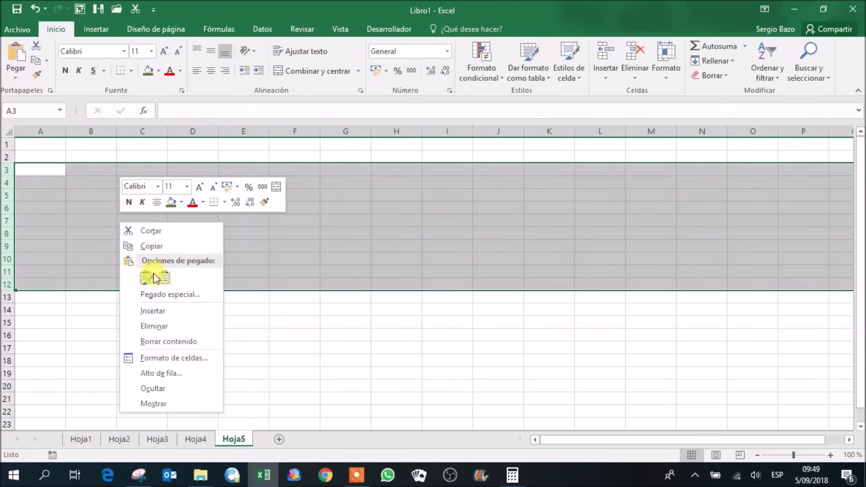
pyautogui.click(170, 390)
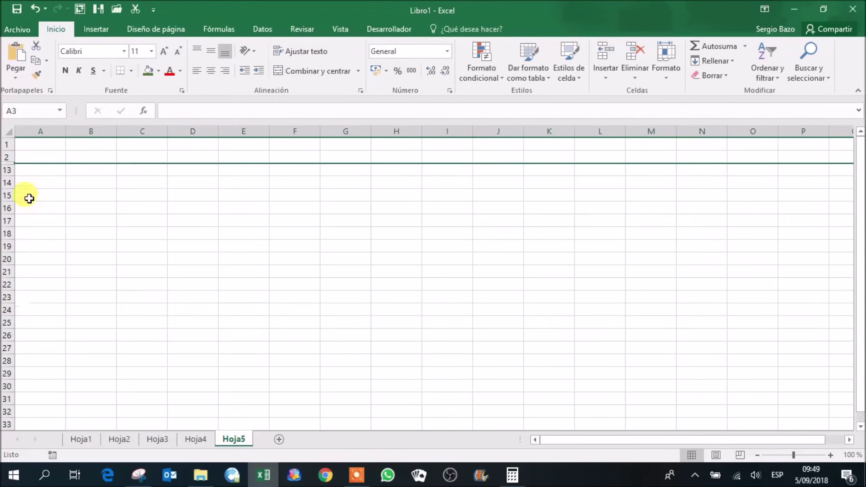
pyautogui.click(11, 156)
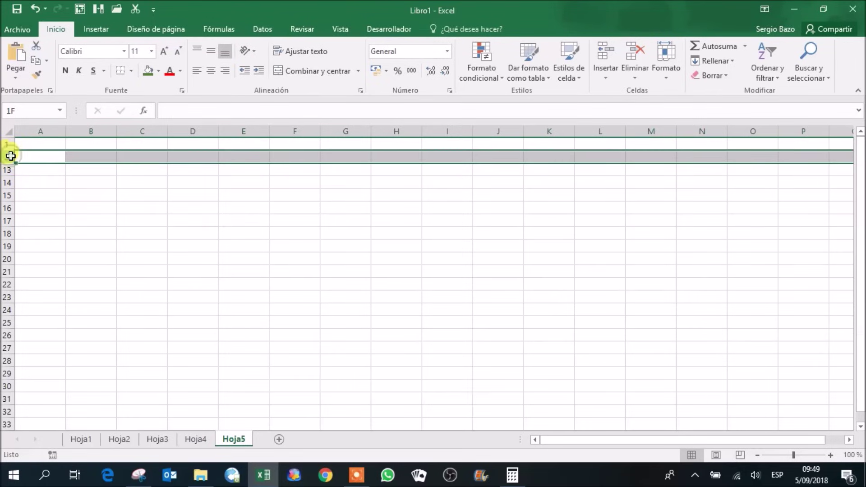
pyautogui.moveTo(11, 156); pyautogui.dragTo(10, 172)
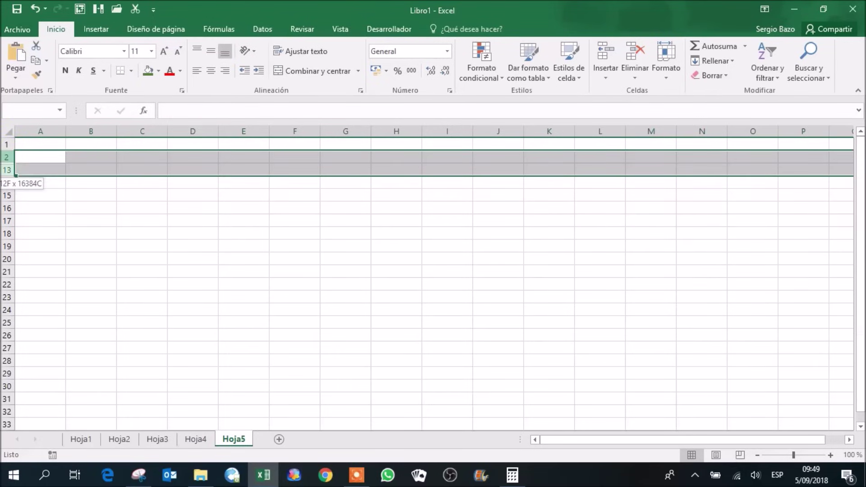
pyautogui.rightClick(36, 160)
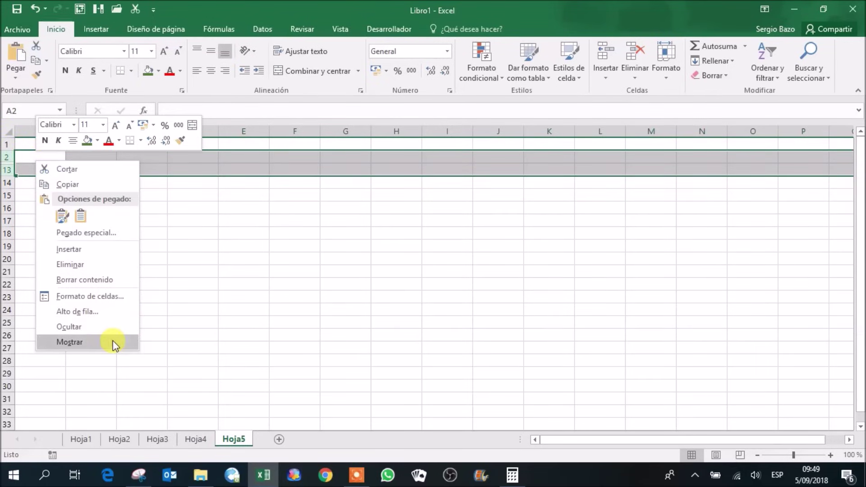
pyautogui.click(115, 342)
pyautogui.click(95, 197)
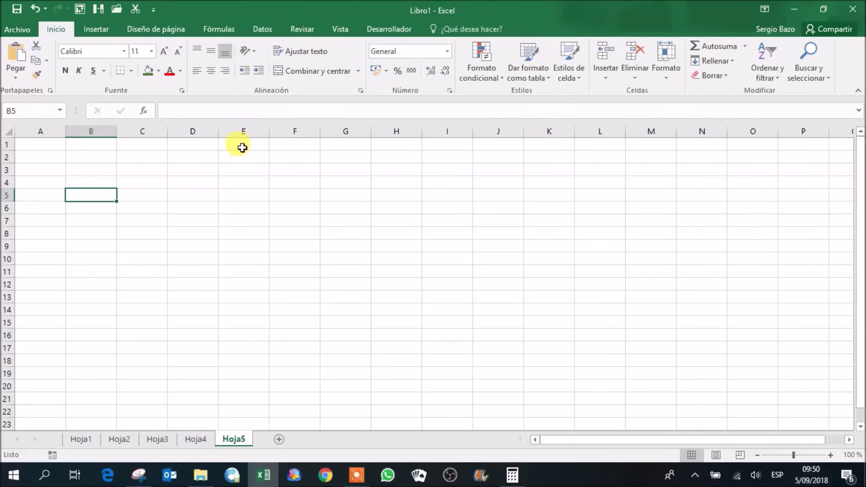
# Step: Type the paired lists row by row: E1:E4 gets 2, 3, 4, 3 and F1:F4 gets 3, 4, 5, 4
pyautogui.click(242, 147)
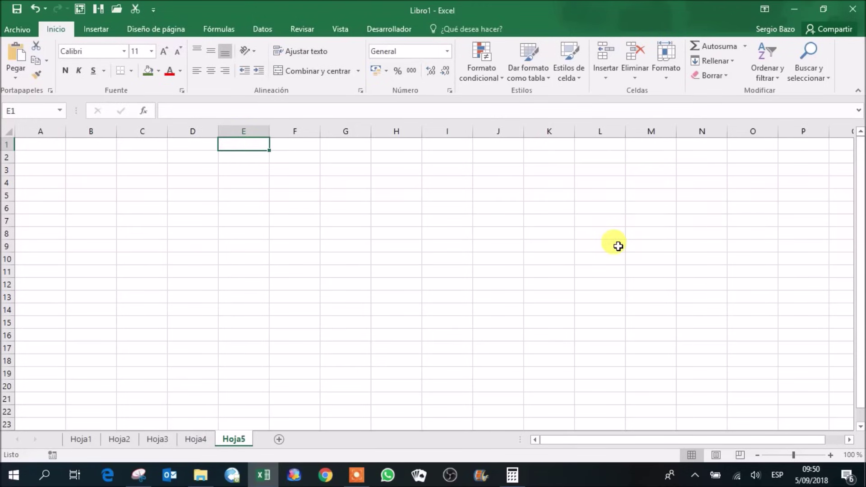
pyautogui.write('2')
pyautogui.press('Tab')
pyautogui.write('3')
pyautogui.press('Down')
pyautogui.write('4')
pyautogui.press('Left')
pyautogui.press('Down')
pyautogui.write('4')
pyautogui.press('Tab')
pyautogui.write('5')
pyautogui.press('Down')
pyautogui.write('4')
pyautogui.press('Left')
pyautogui.write('3')
pyautogui.press('Down')
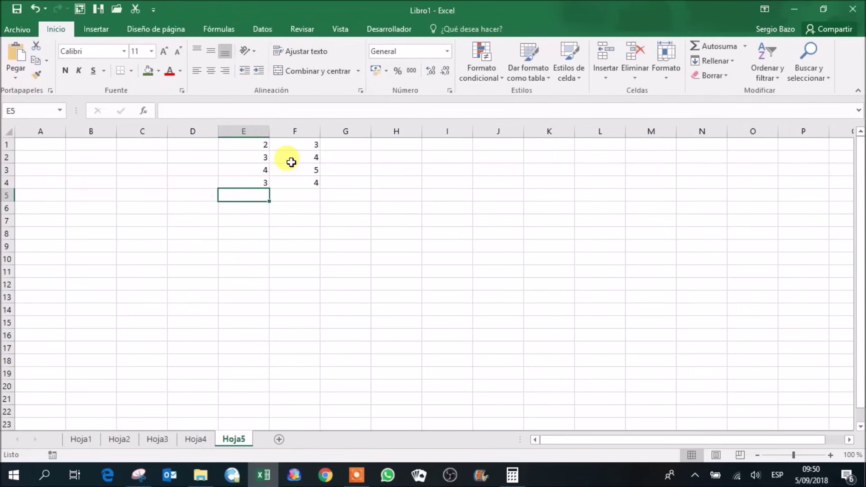
pyautogui.click(296, 130)
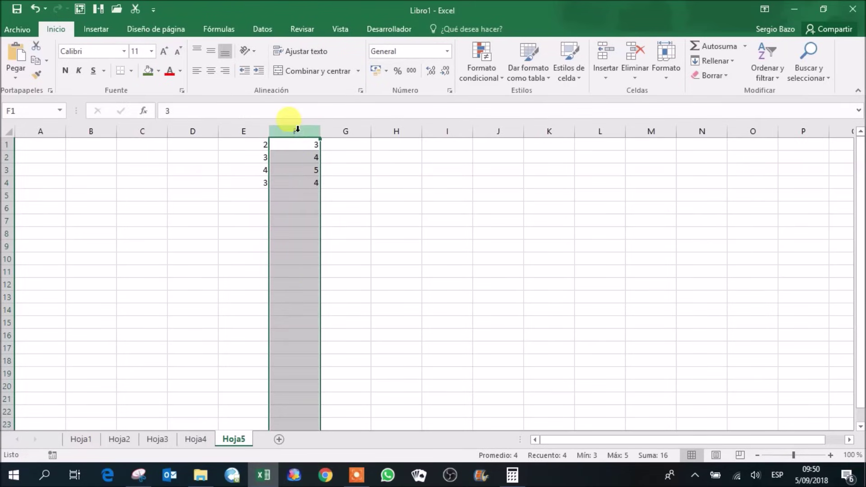
# Step: Insert one blank column at column F
pyautogui.rightClick(286, 177)
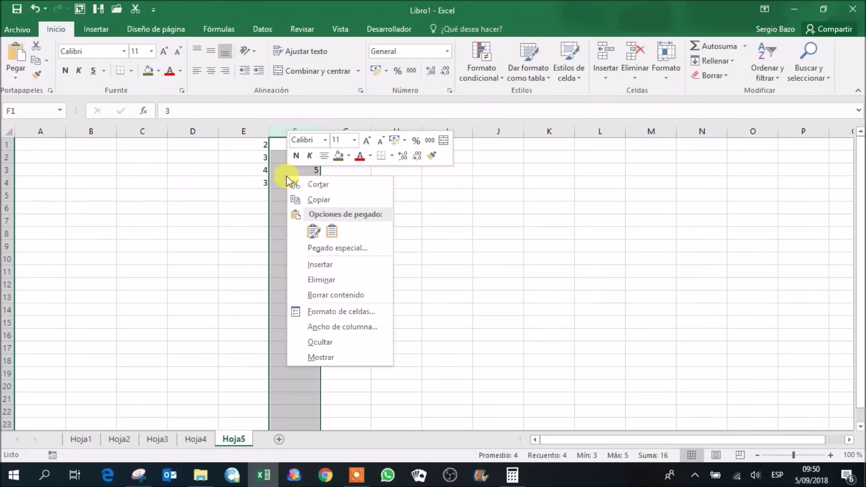
pyautogui.click(324, 263)
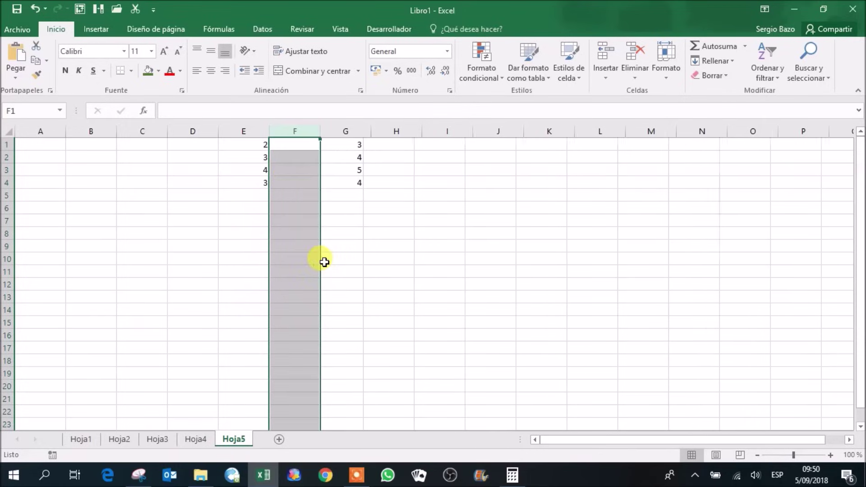
pyautogui.click(292, 148)
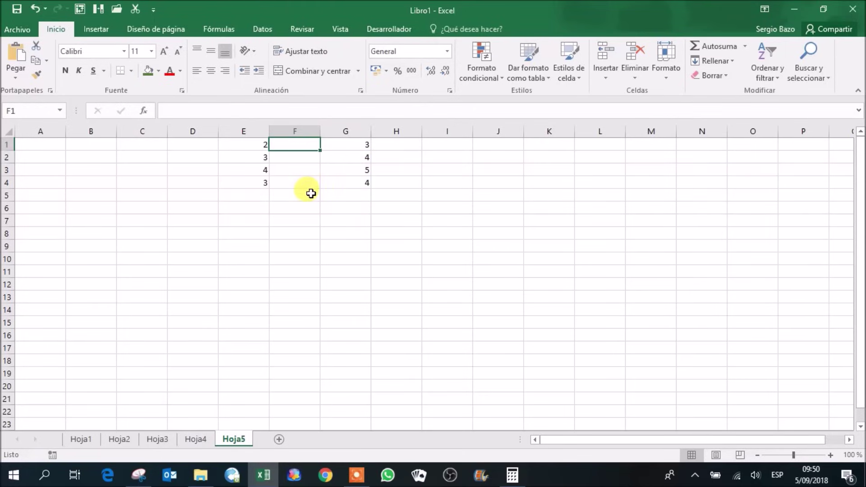
# Step: Insert three more blank columns at F:H, pushing the list to column J
pyautogui.click(298, 130)
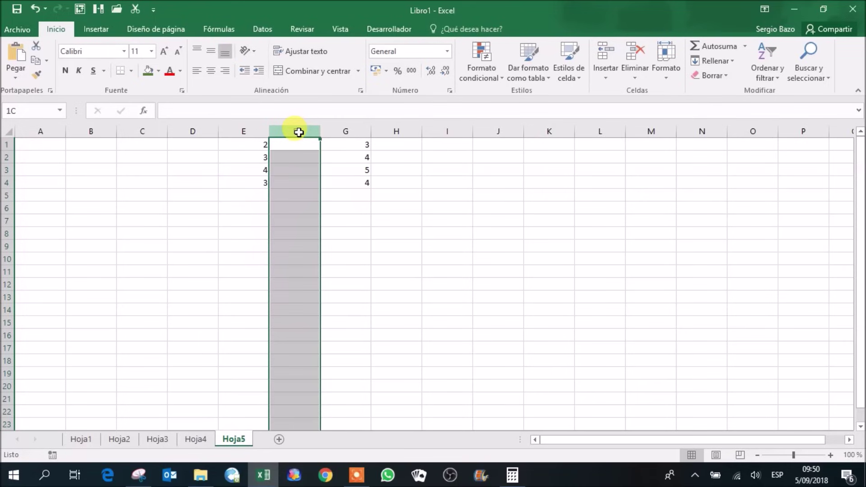
pyautogui.moveTo(298, 131); pyautogui.dragTo(398, 133)
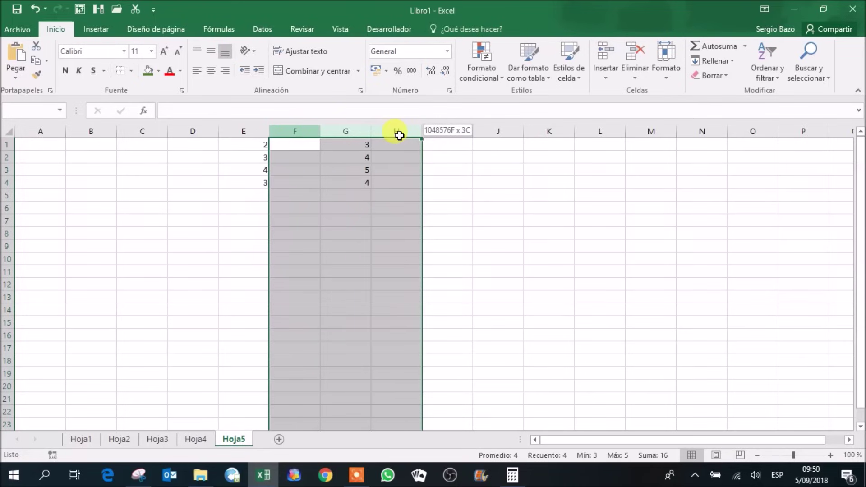
pyautogui.rightClick(331, 191)
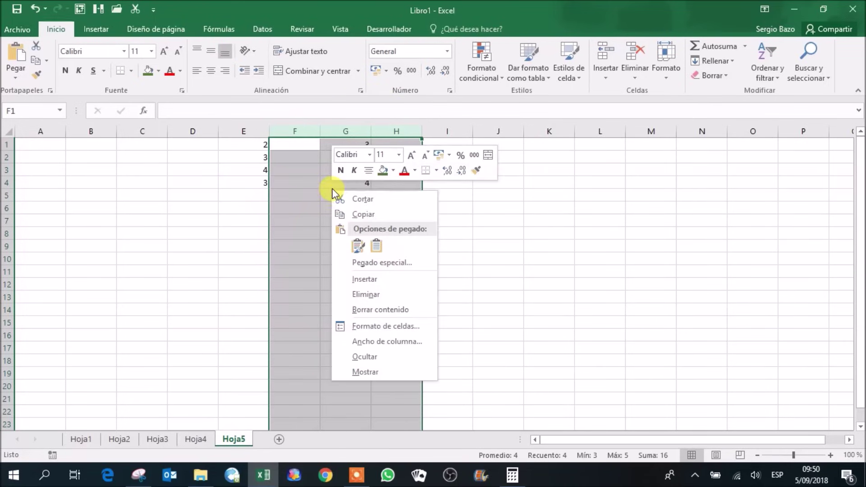
pyautogui.click(376, 283)
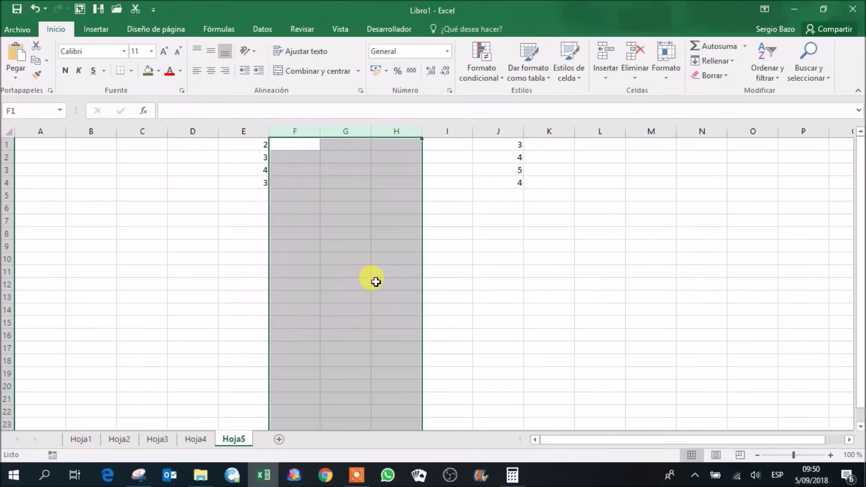
pyautogui.click(318, 153)
pyautogui.click(317, 191)
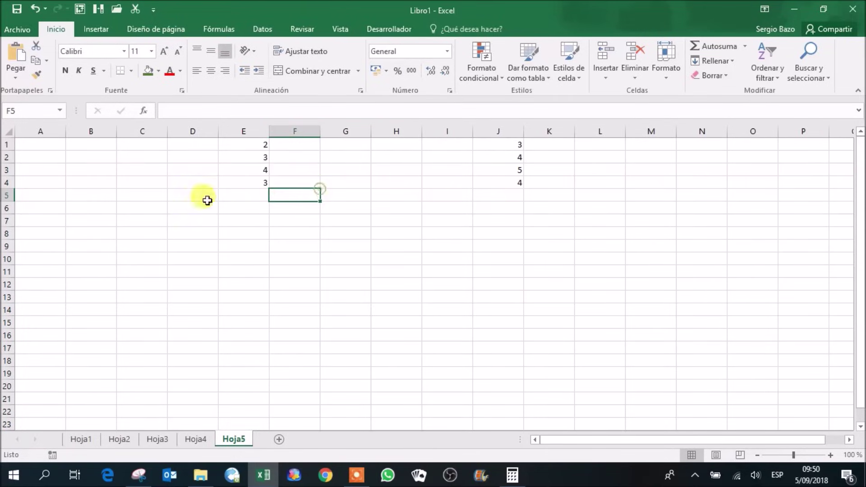
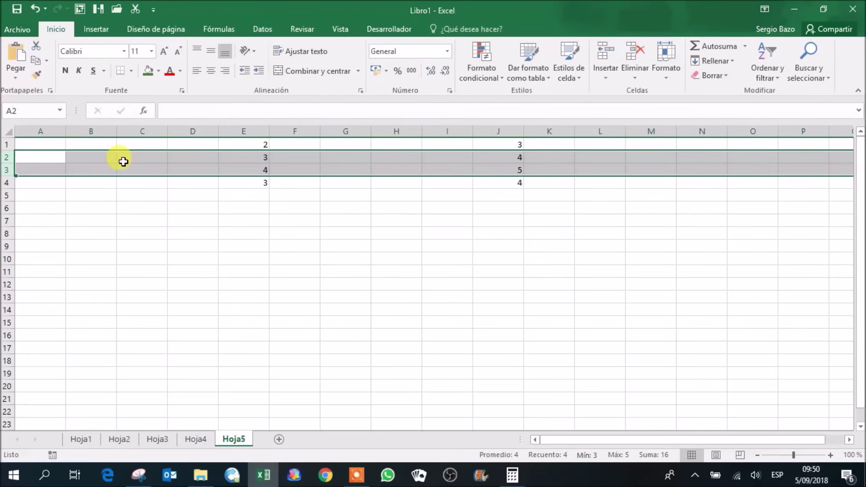
# Step: Insert two blank rows at rows 2–3 of Hoja5, pushing the column E and J values down
pyautogui.rightClick(123, 162)
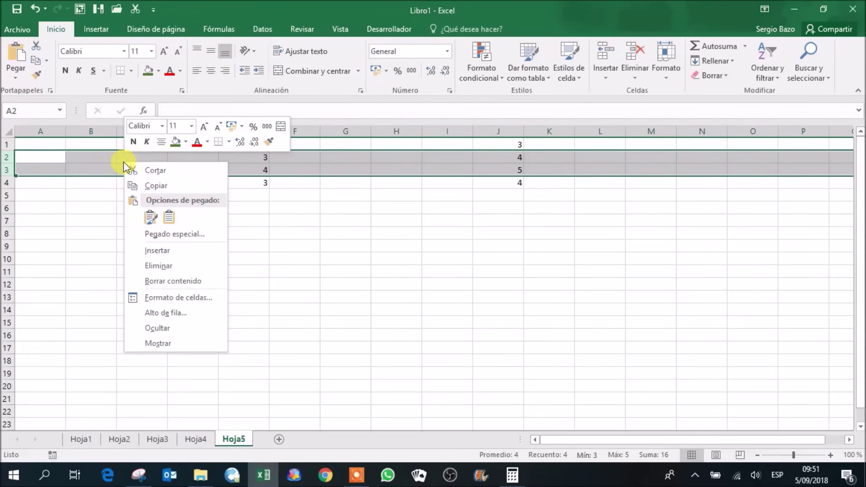
pyautogui.click(154, 251)
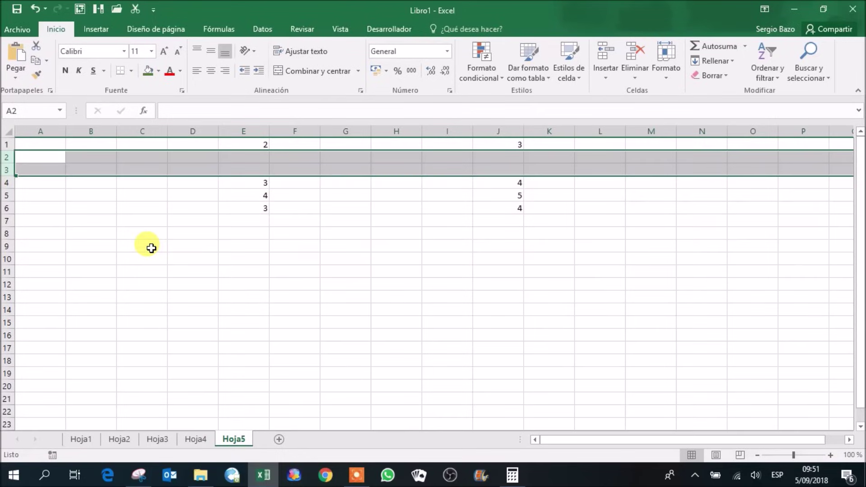
pyautogui.click(36, 157)
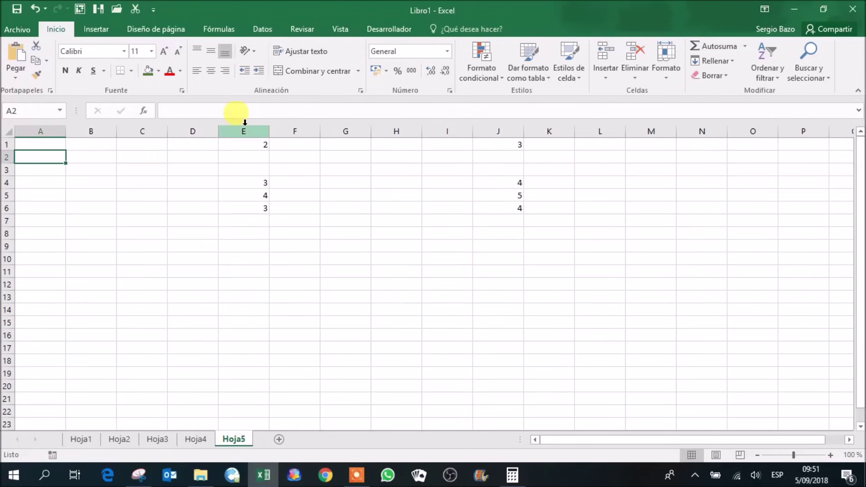
pyautogui.moveTo(244, 131); pyautogui.dragTo(290, 131)
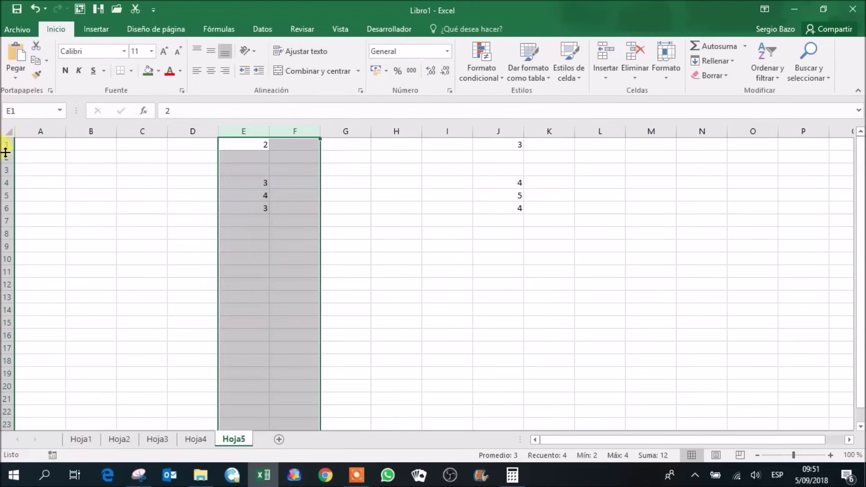
pyautogui.moveTo(6, 157); pyautogui.dragTo(7, 184)
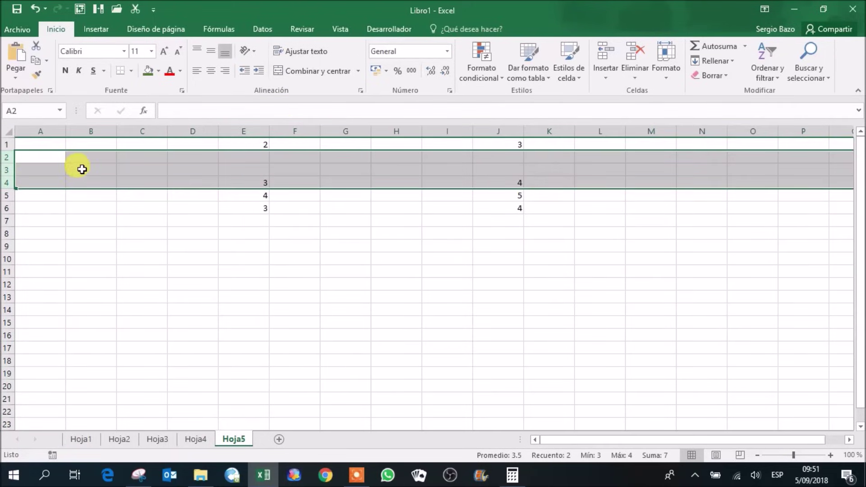
pyautogui.click(145, 164)
pyautogui.click(343, 217)
pyautogui.click(360, 270)
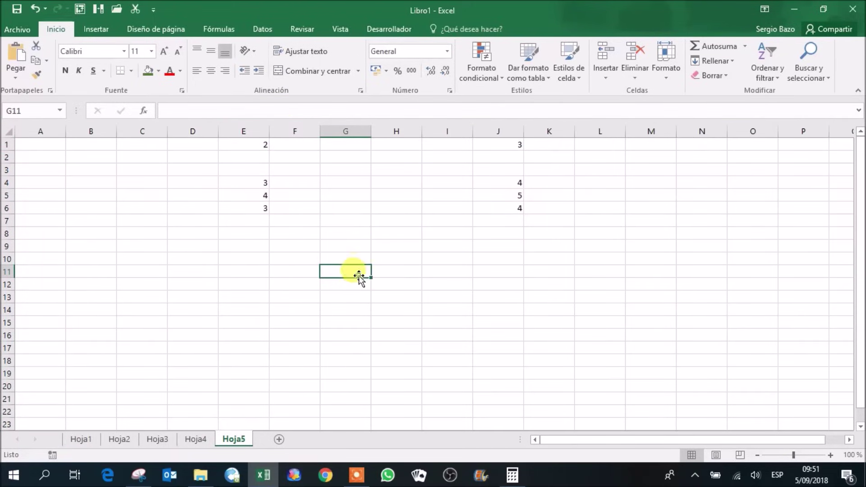